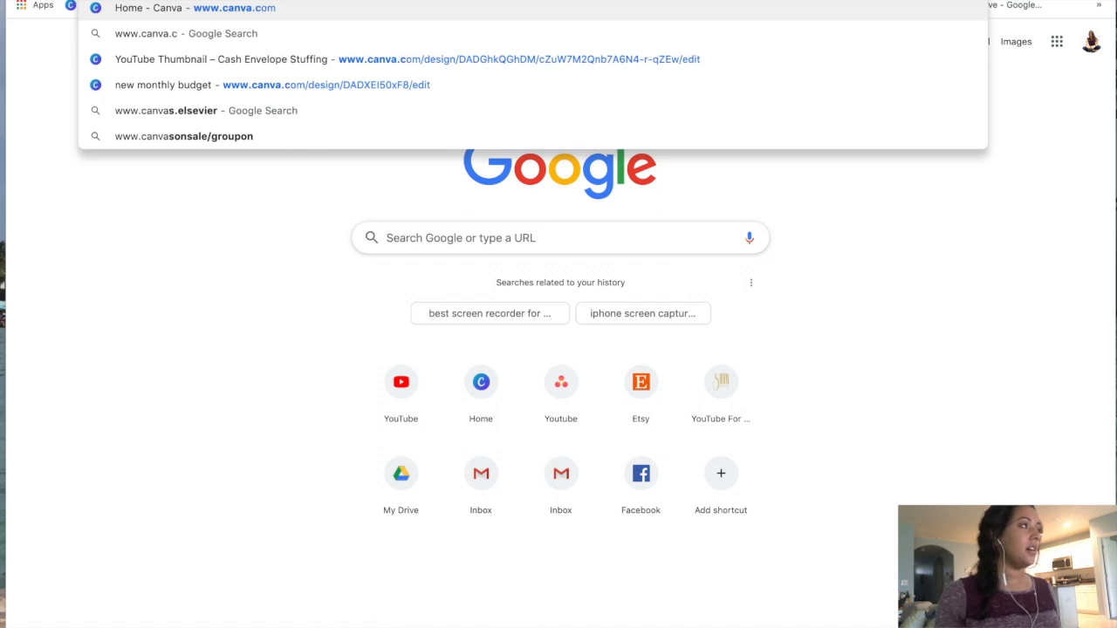
pyautogui.press('Return')
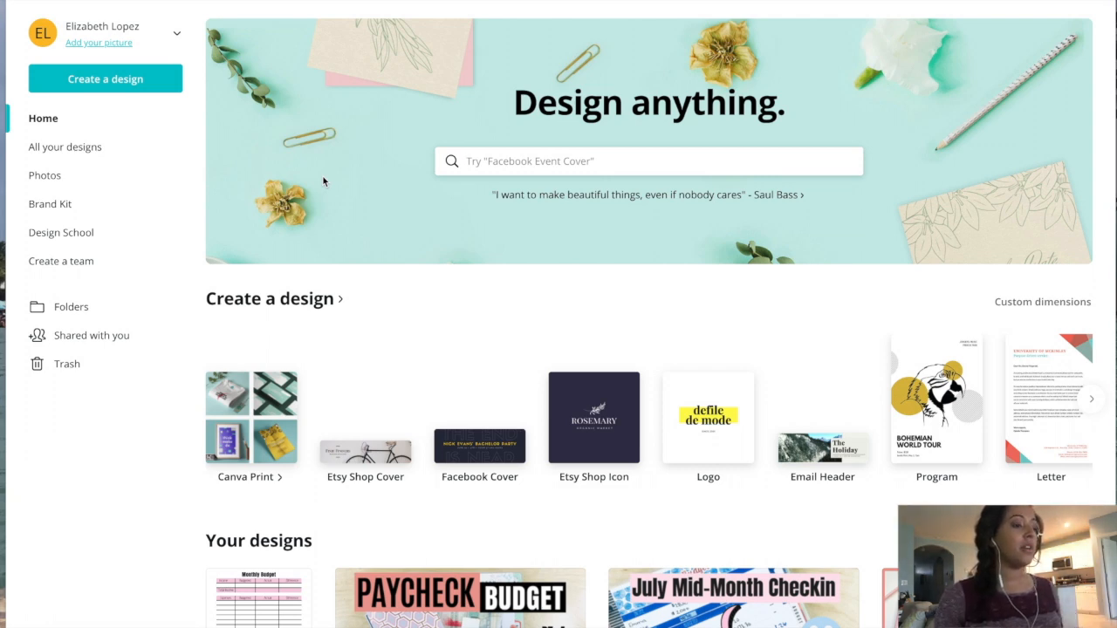
pyautogui.scroll(-5, 793, 524)
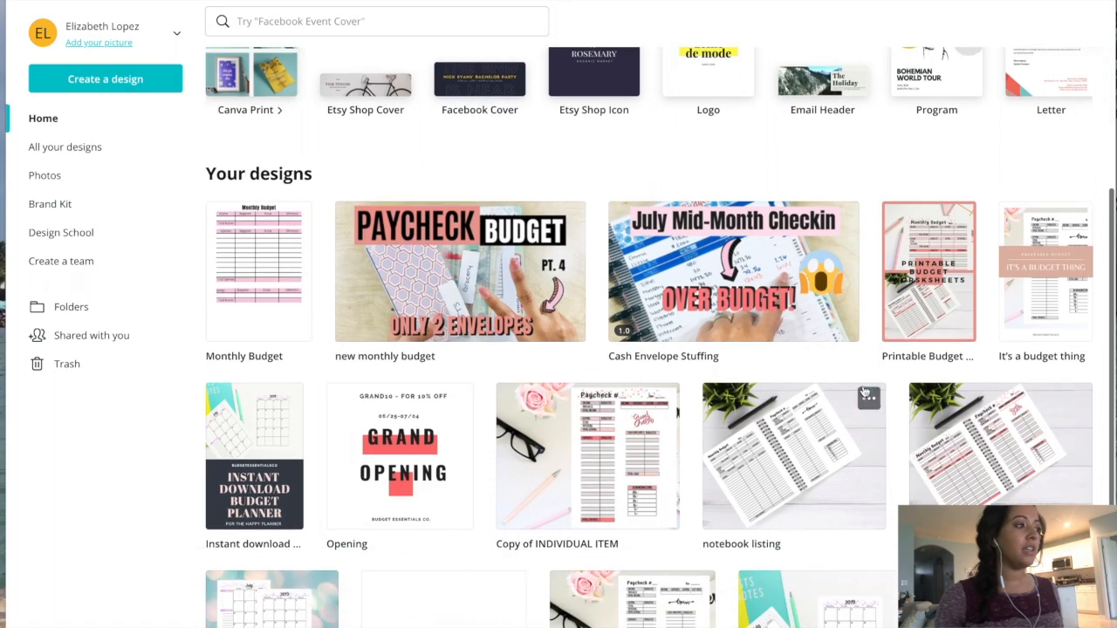
pyautogui.scroll(-4, 850, 457)
pyautogui.scroll(5, 851, 454)
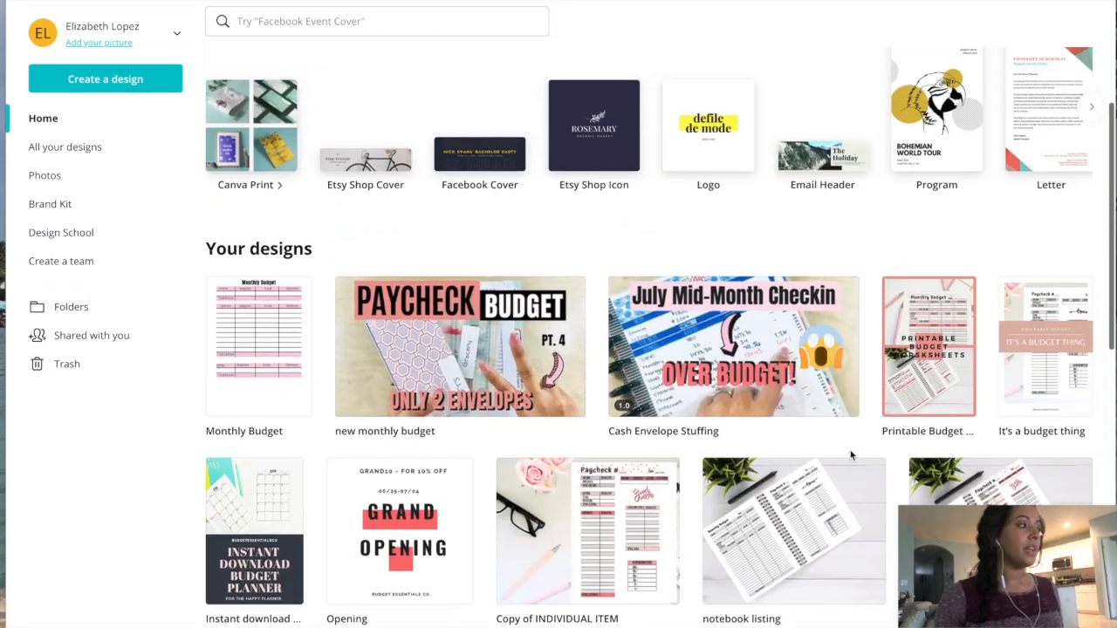
pyautogui.scroll(2, 851, 454)
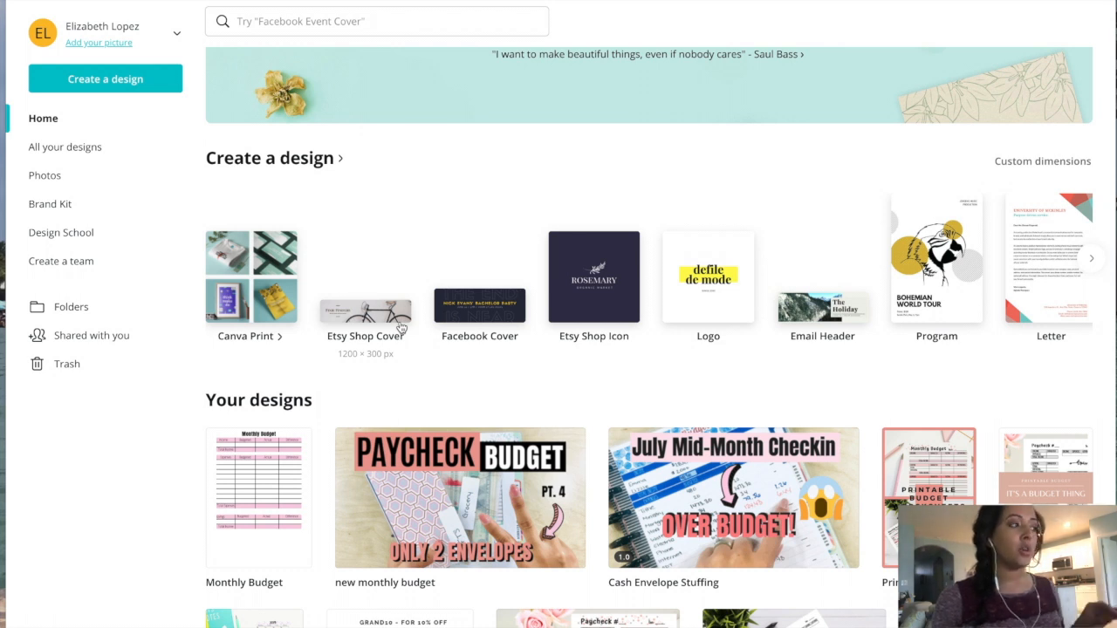
# Create a new design from the Letter format, 8.5 × 11 in
pyautogui.hscroll(3, 499, 321)
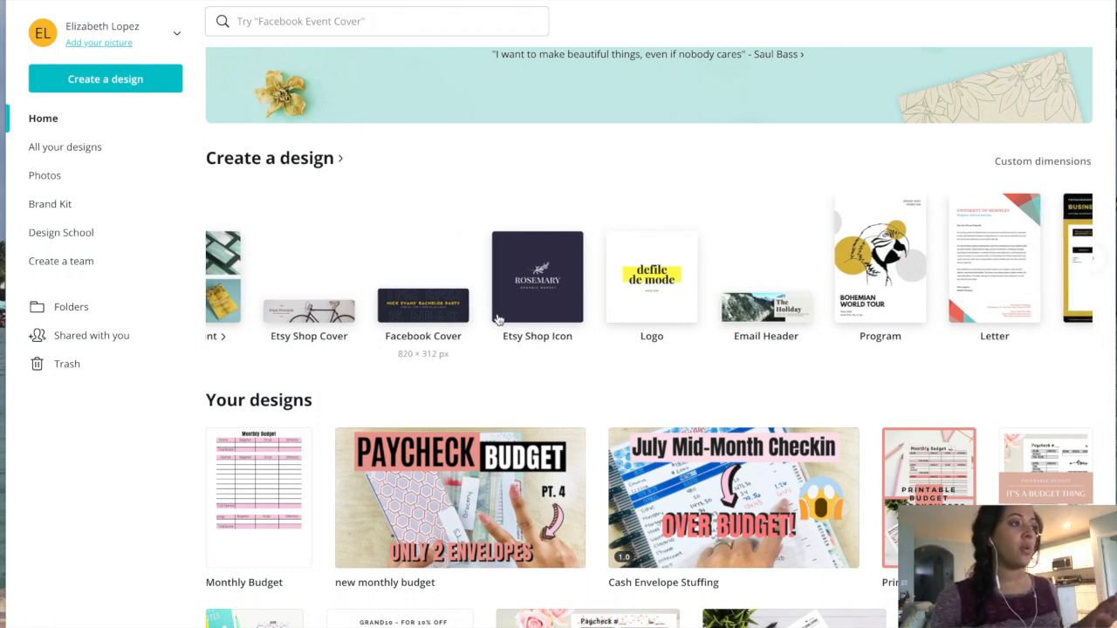
pyautogui.hscroll(4, 497, 317)
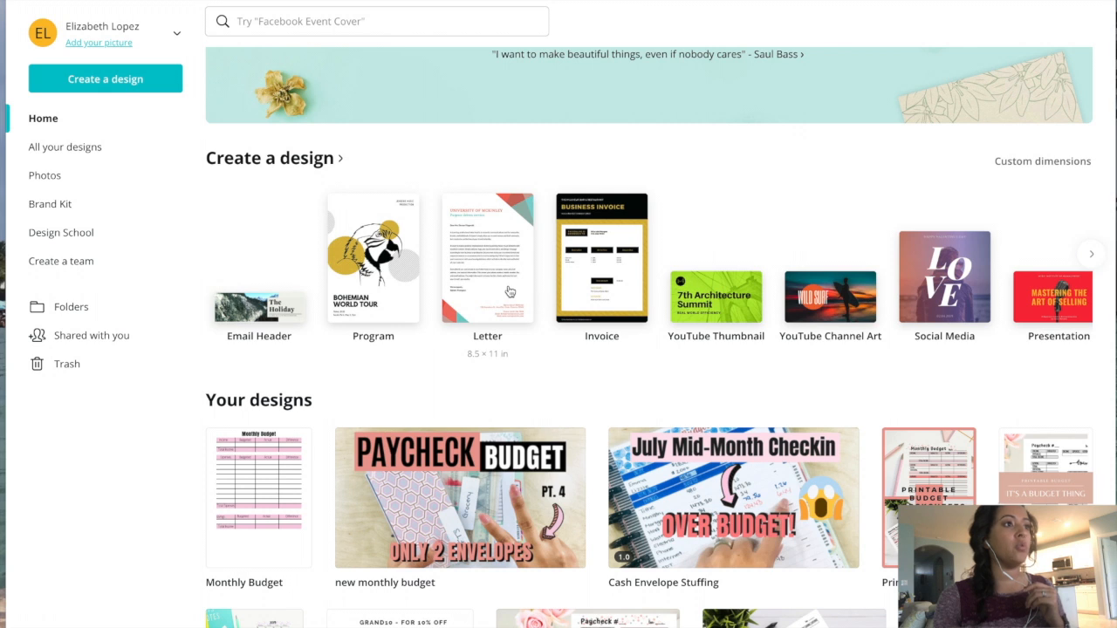
pyautogui.hscroll(1, 953, 206)
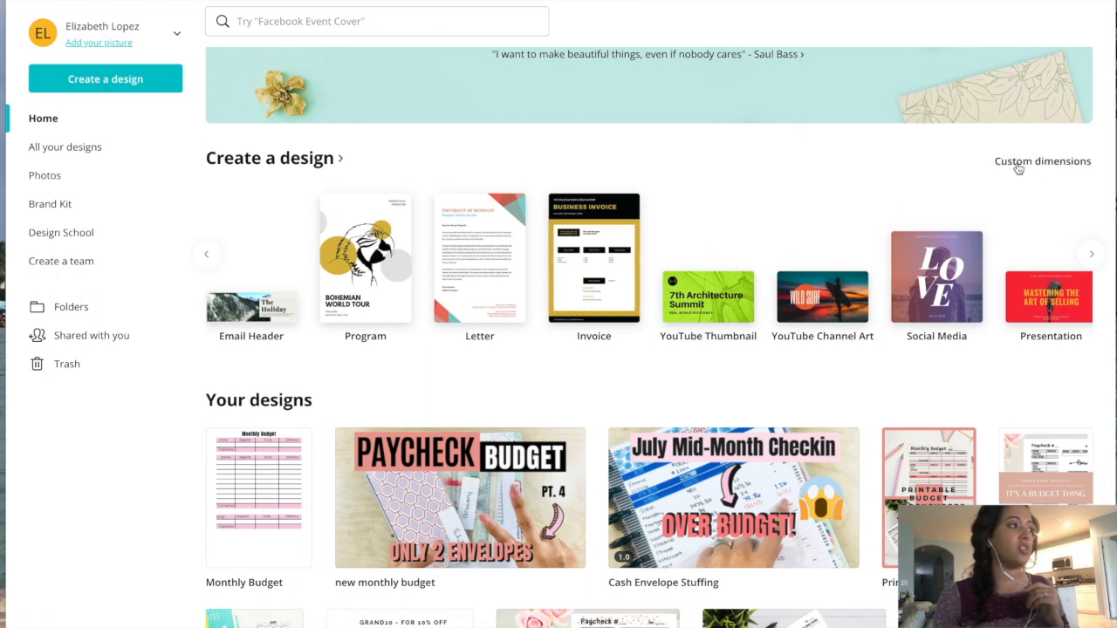
pyautogui.click(485, 298)
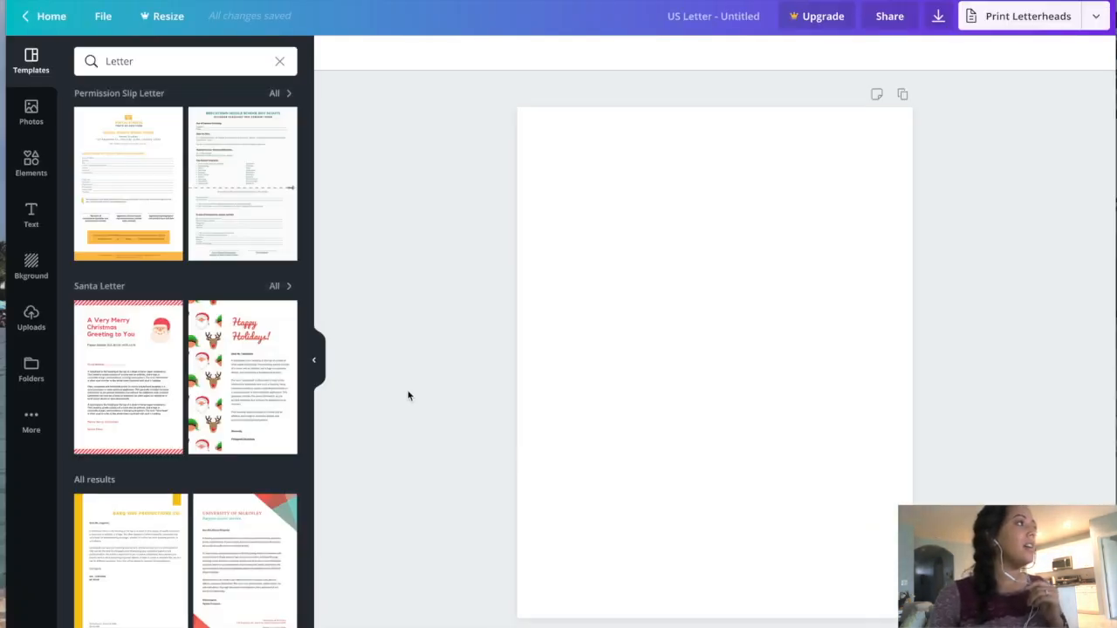
# Apply the beige Wave Vixen Swimwear letter template with the black corner triangle and dot patterns to the blank page
pyautogui.scroll(-3, 247, 313)
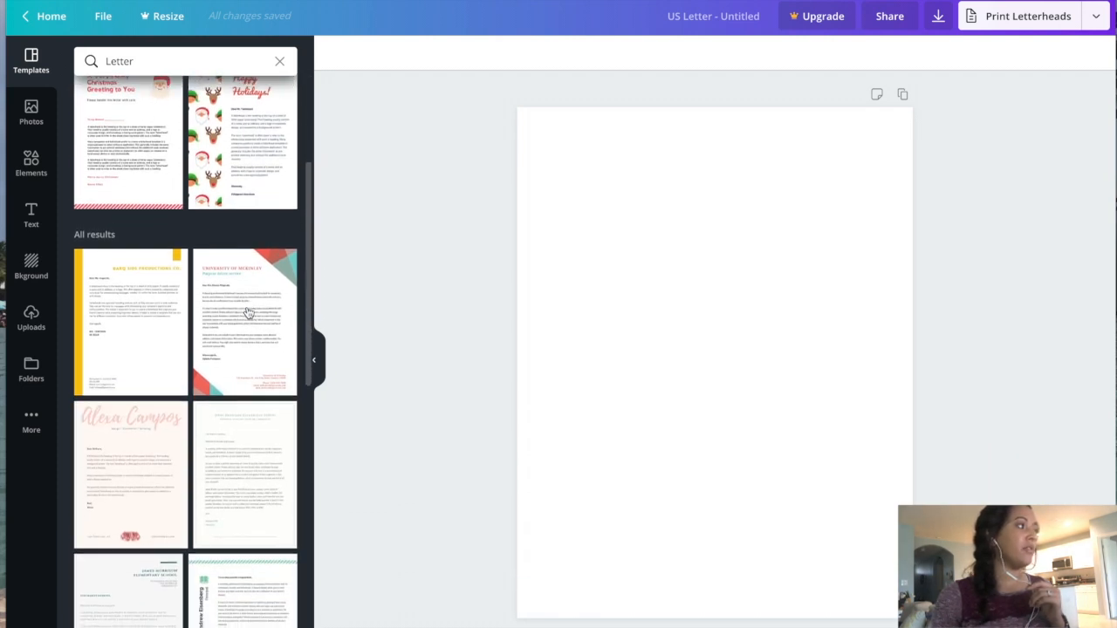
pyautogui.scroll(-3, 248, 312)
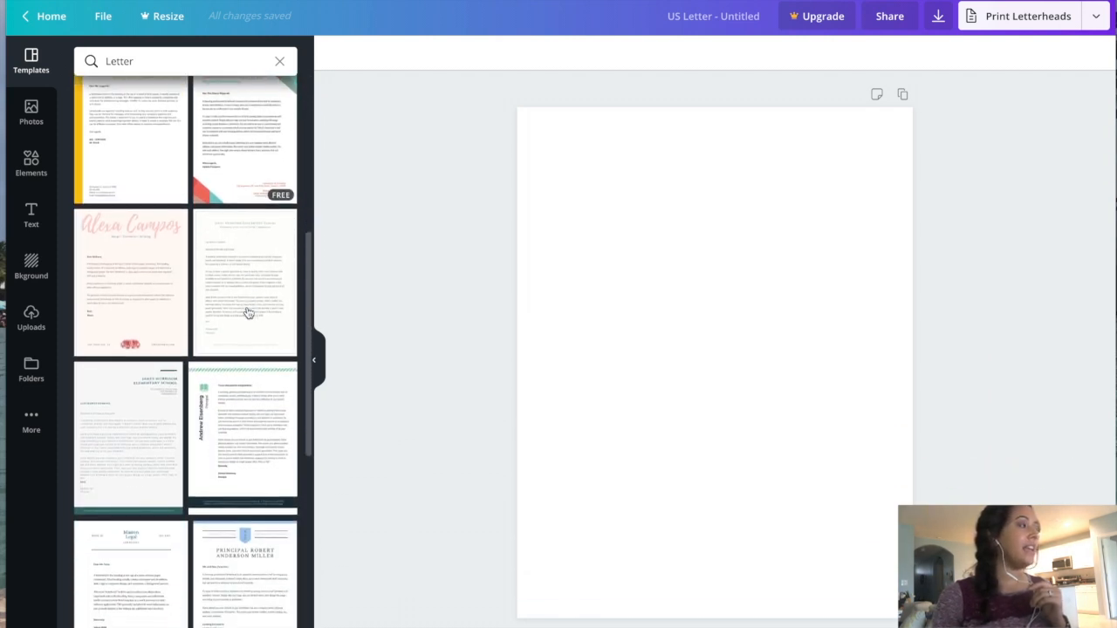
pyautogui.scroll(-2, 248, 312)
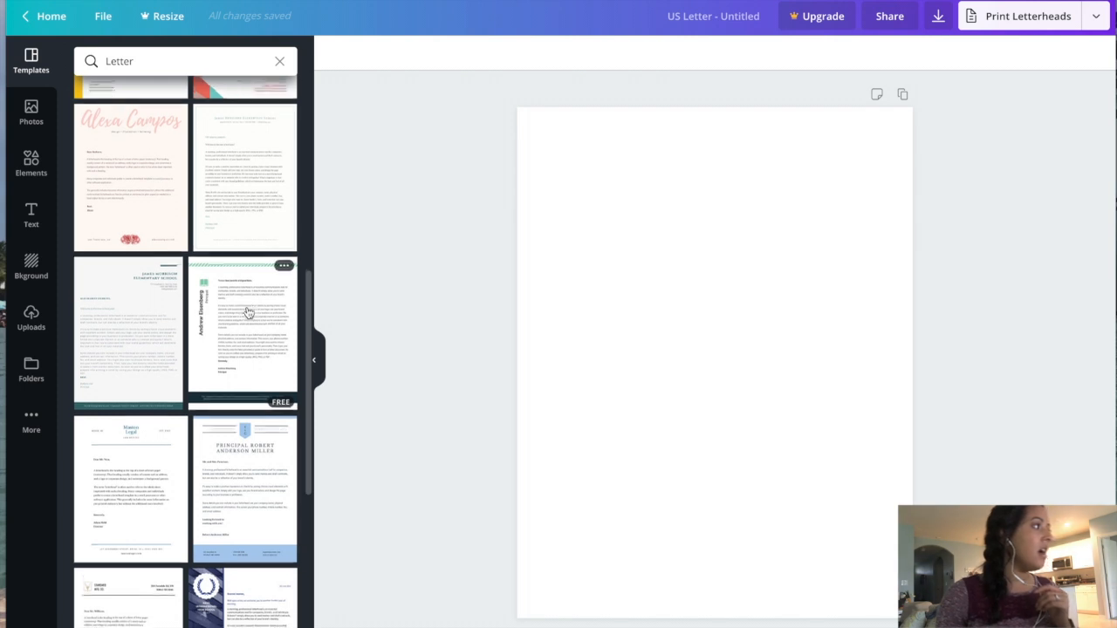
pyautogui.scroll(-1, 248, 312)
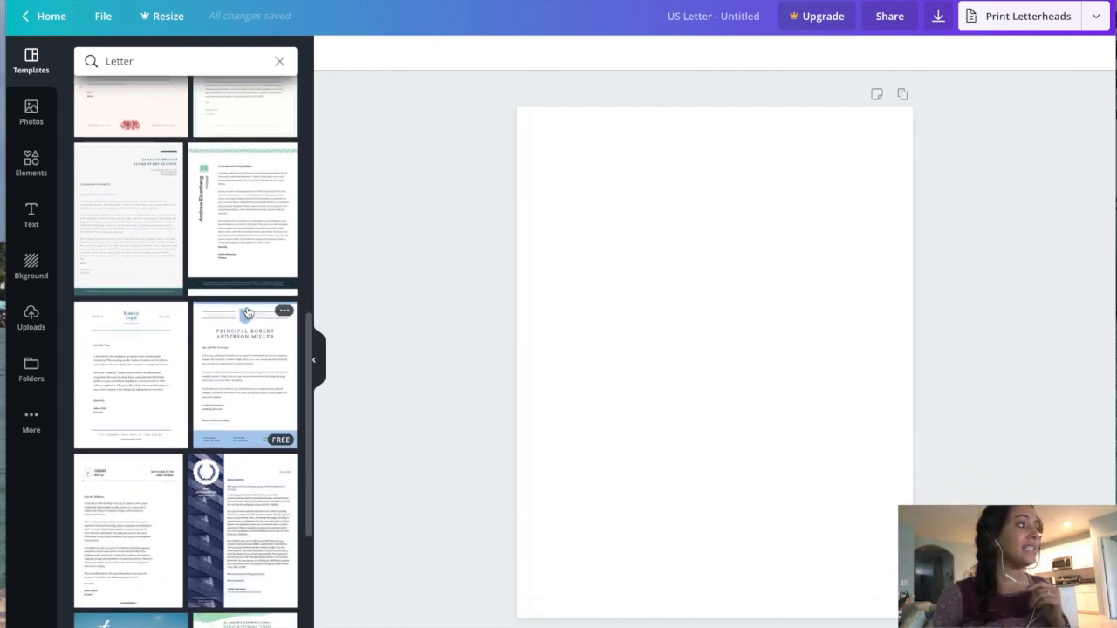
pyautogui.scroll(-6, 248, 312)
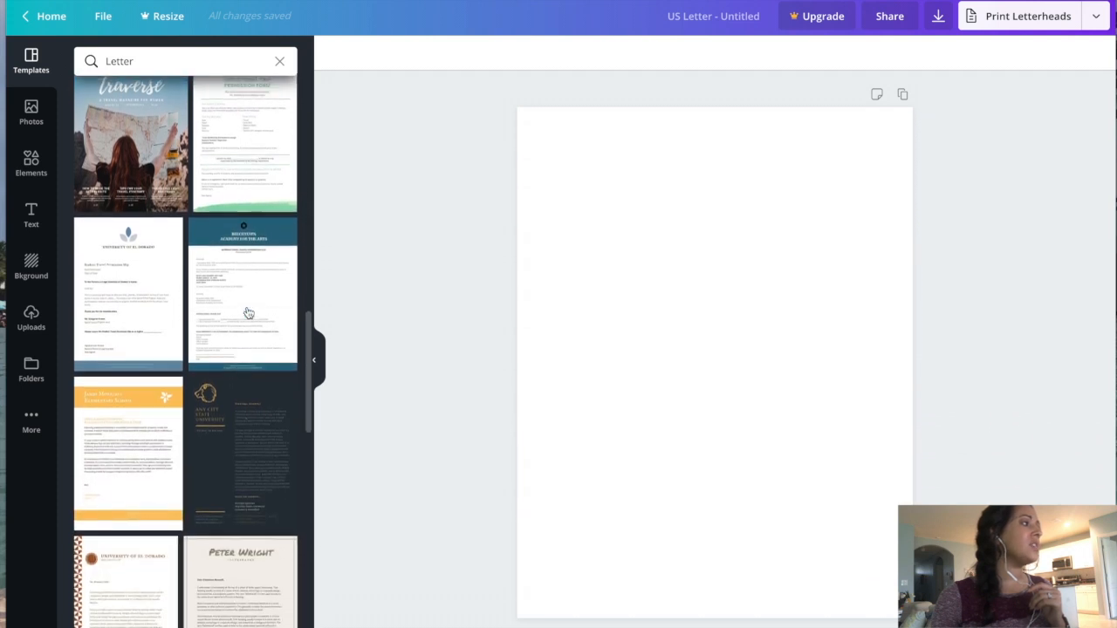
pyautogui.scroll(-5, 248, 312)
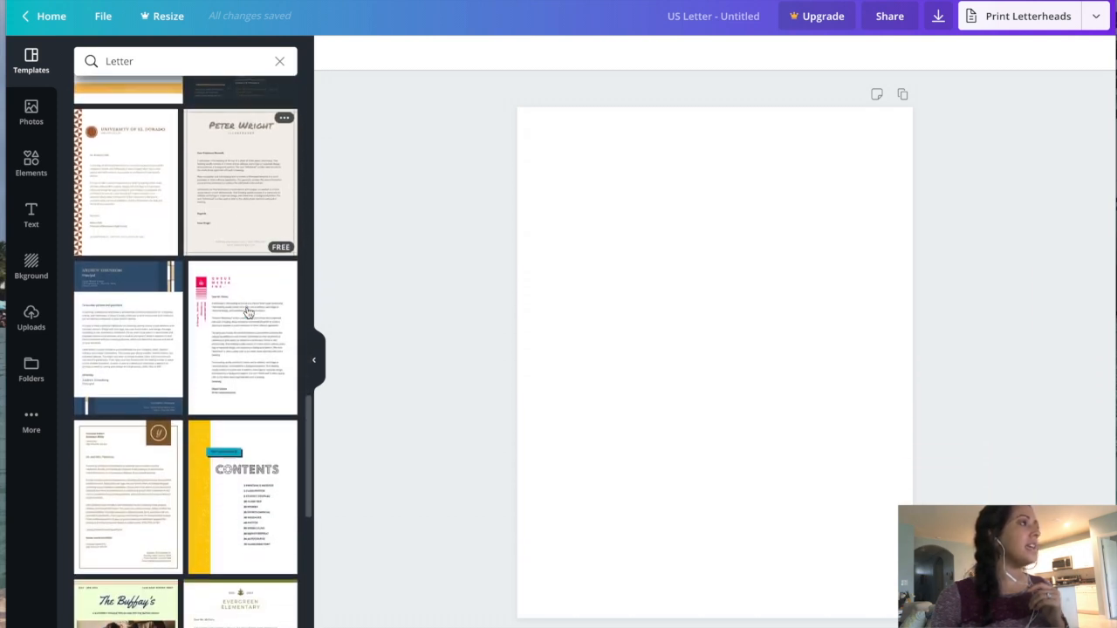
pyautogui.scroll(-1, 247, 312)
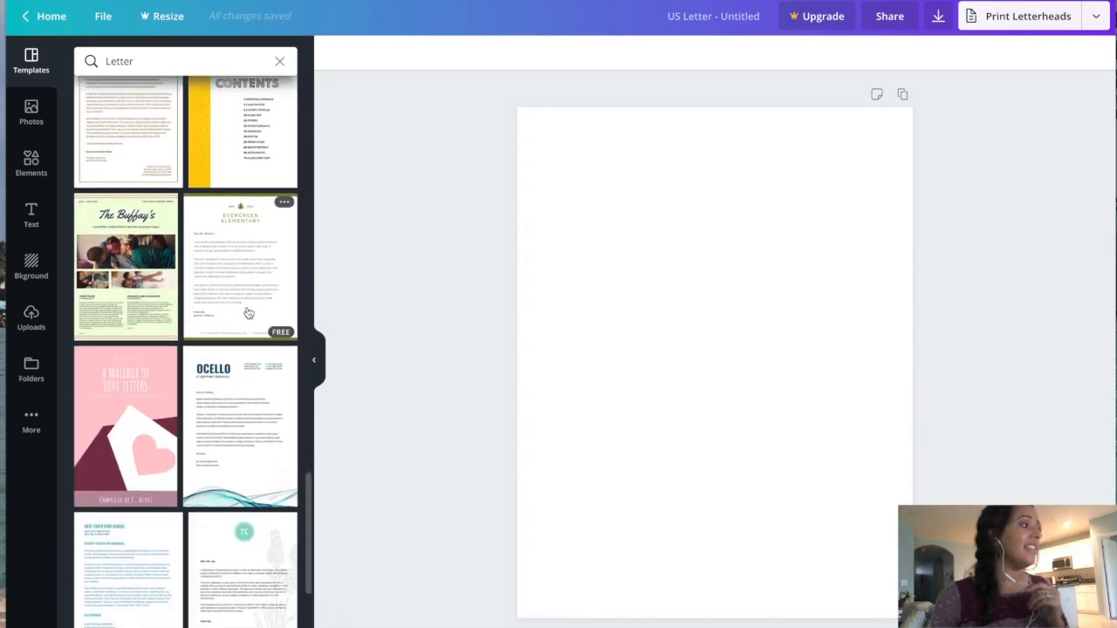
pyautogui.scroll(-3, 247, 312)
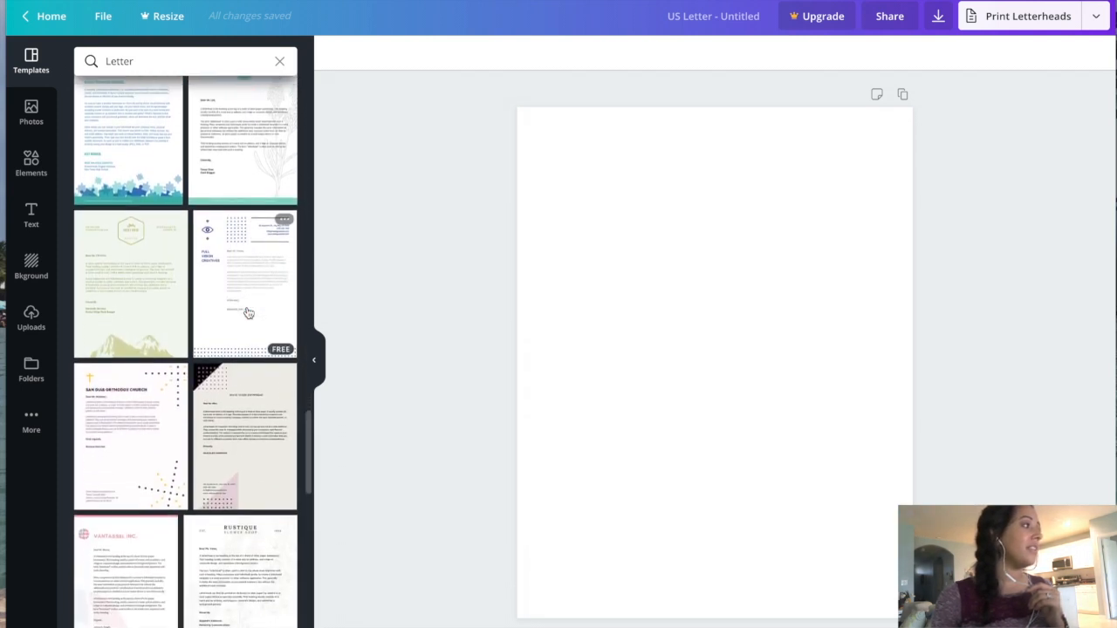
pyautogui.scroll(-1, 247, 312)
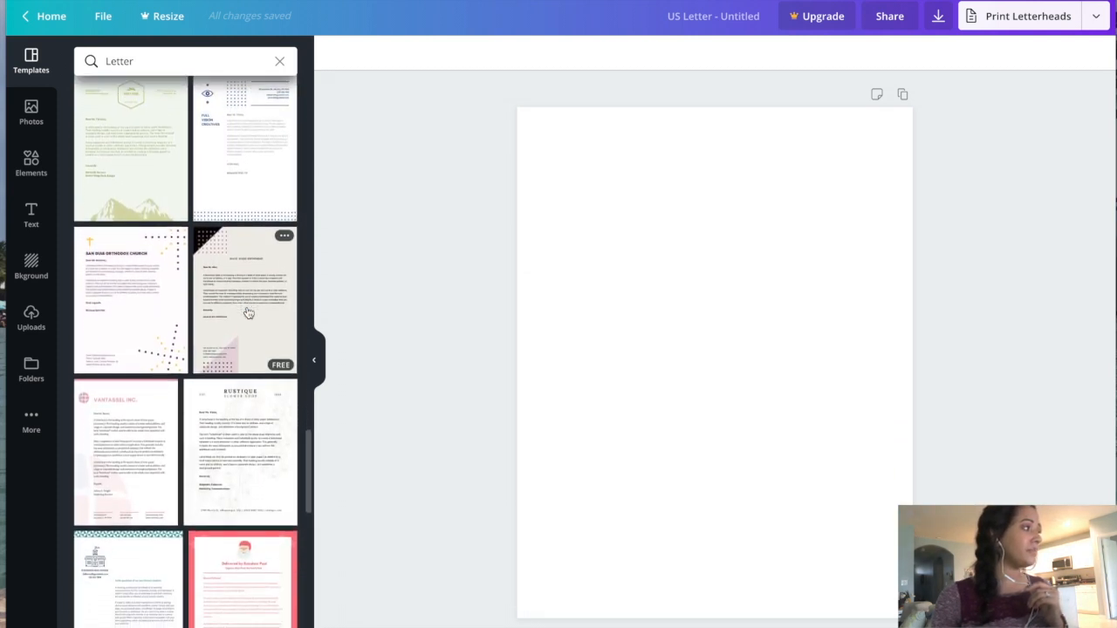
pyautogui.scroll(-1, 248, 312)
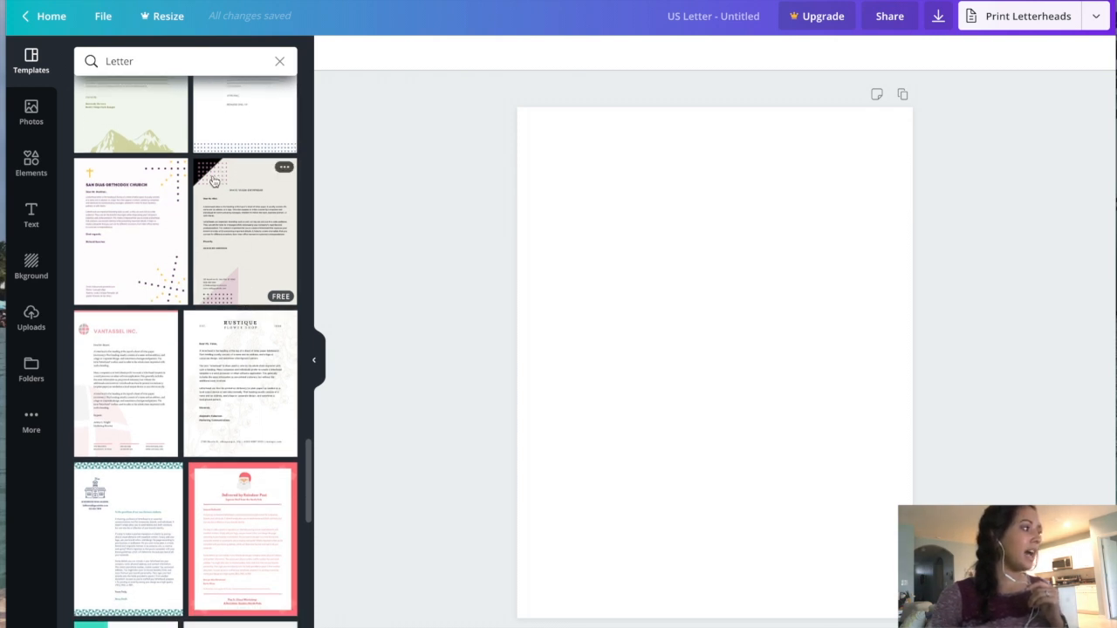
pyautogui.scroll(-4, 267, 232)
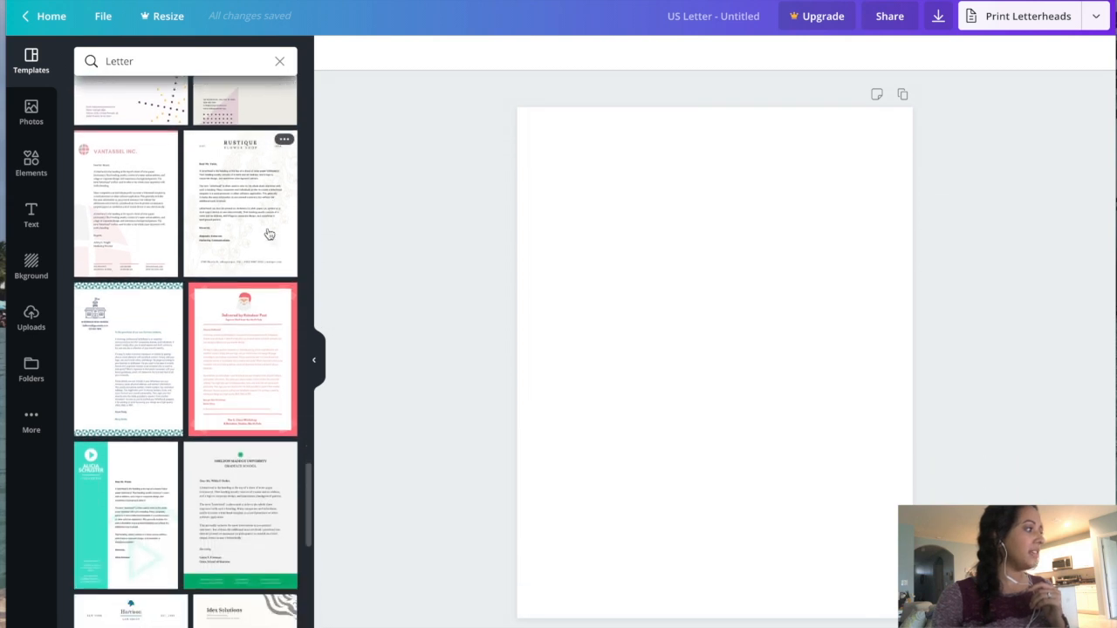
pyautogui.scroll(-6, 269, 233)
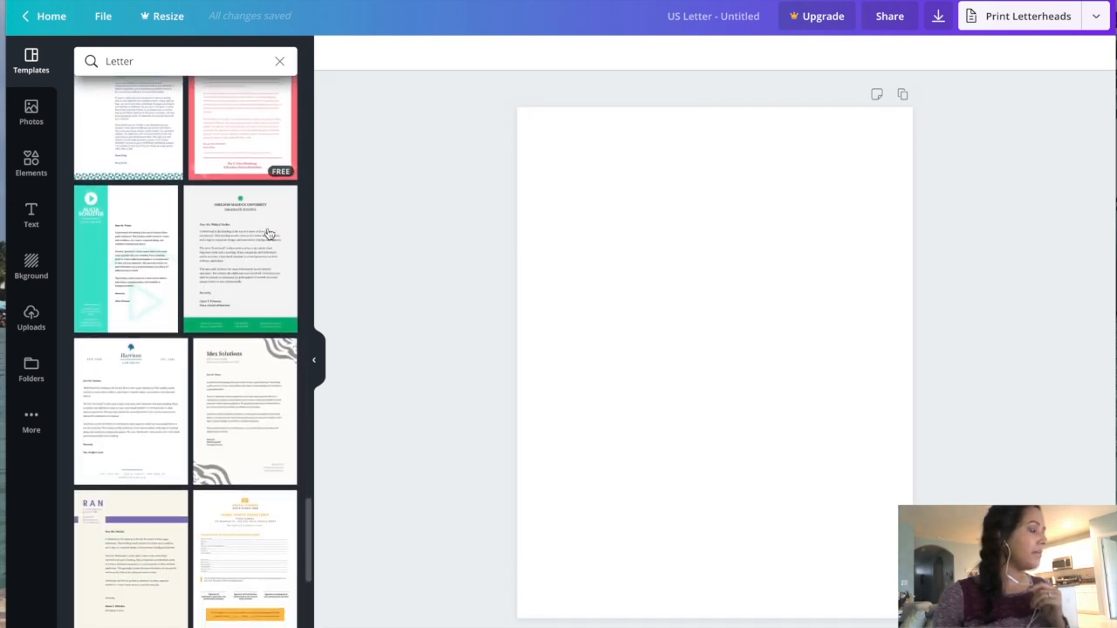
pyautogui.scroll(-3, 269, 234)
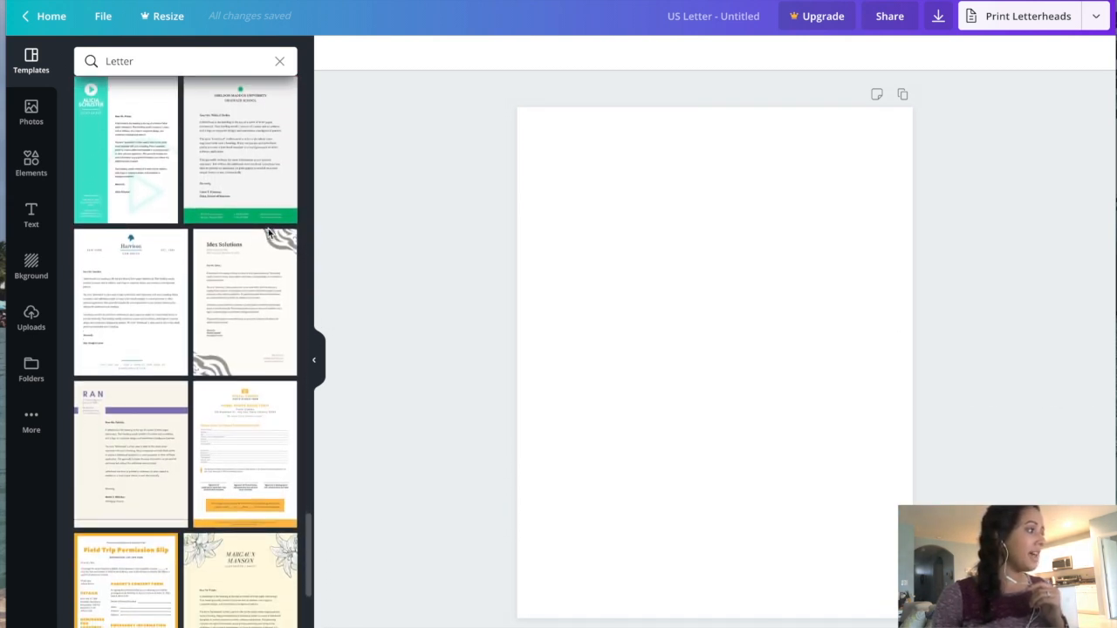
pyautogui.scroll(-3, 269, 234)
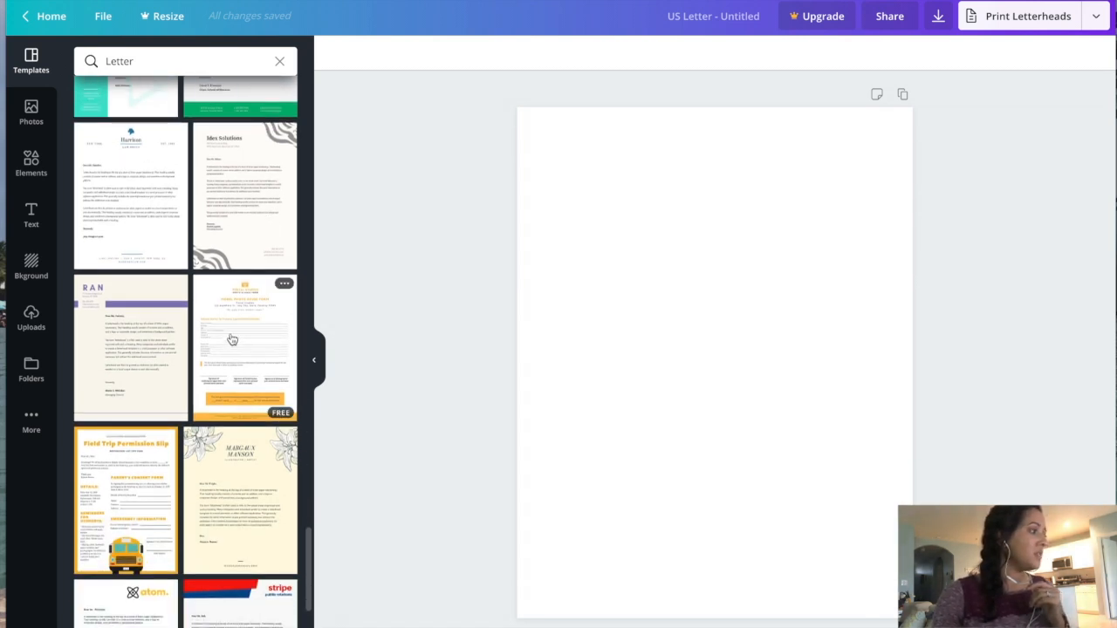
pyautogui.scroll(-3, 232, 340)
pyautogui.scroll(-4, 232, 340)
pyautogui.scroll(14, 232, 341)
pyautogui.scroll(14, 232, 341)
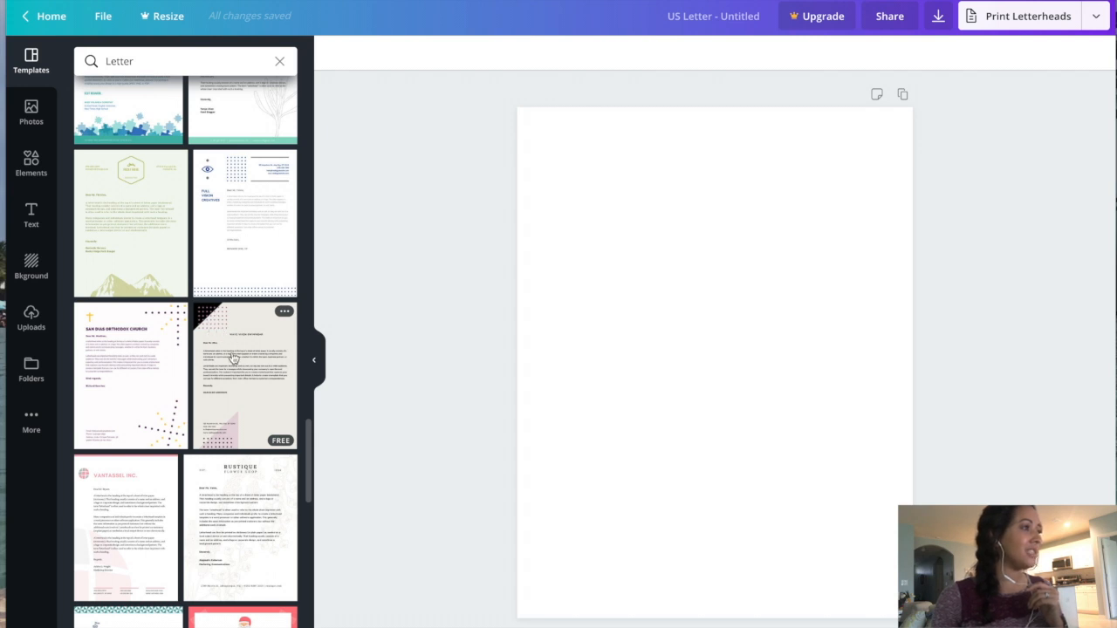
pyautogui.click(232, 356)
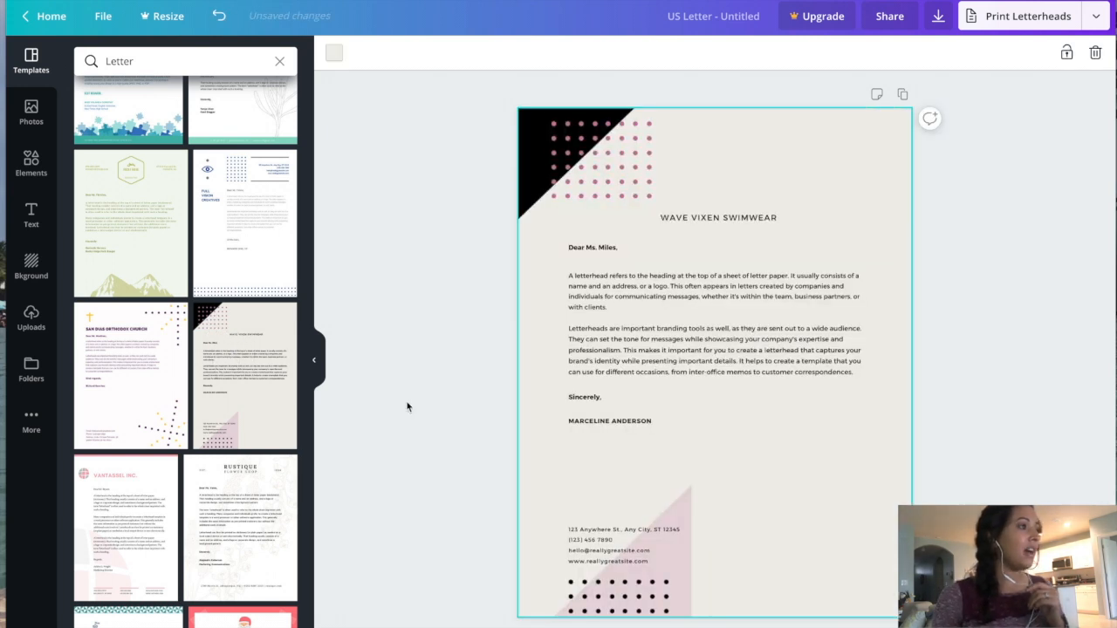
# Delete the body paragraphs, the greeting line, the company heading and the "Sincerely," line from the letter
pyautogui.click(731, 315)
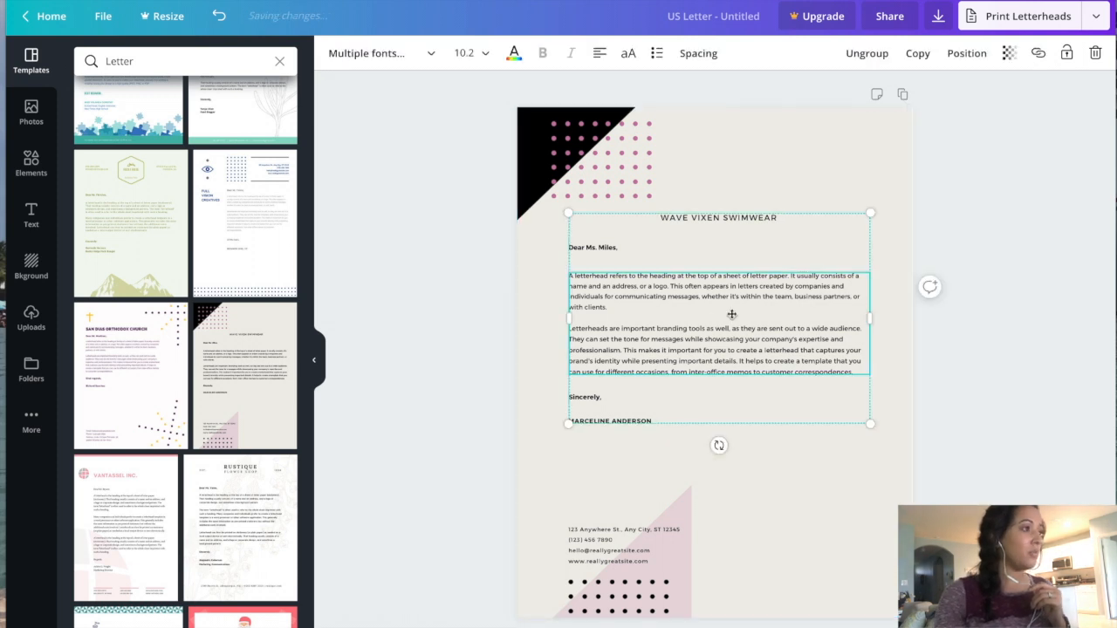
pyautogui.press('Delete')
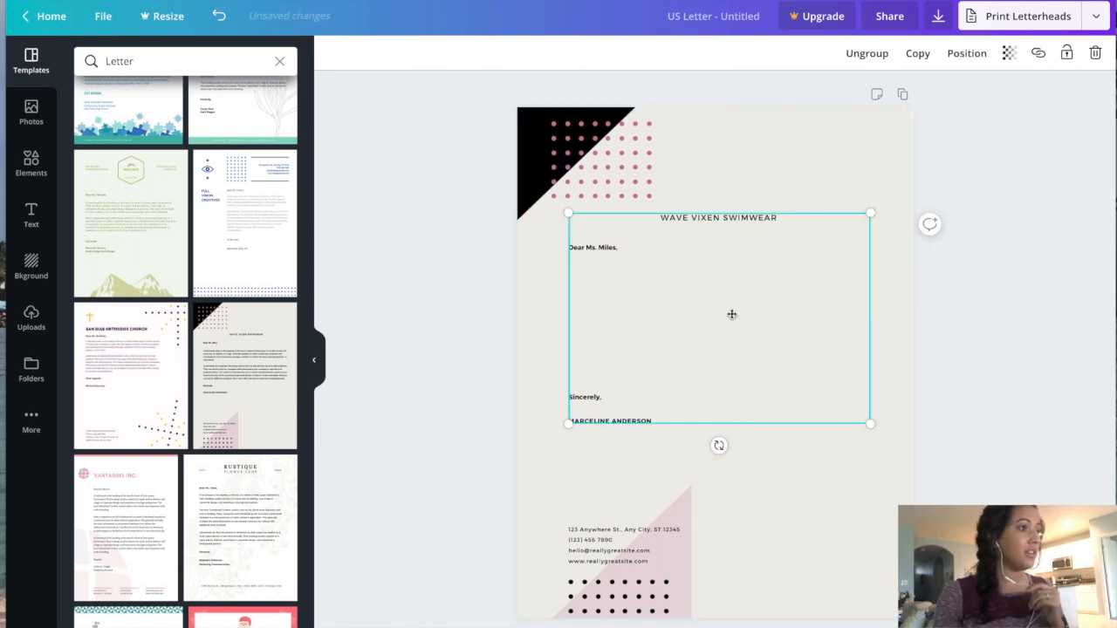
pyautogui.click(620, 248)
pyautogui.press('Delete')
pyautogui.click(678, 217)
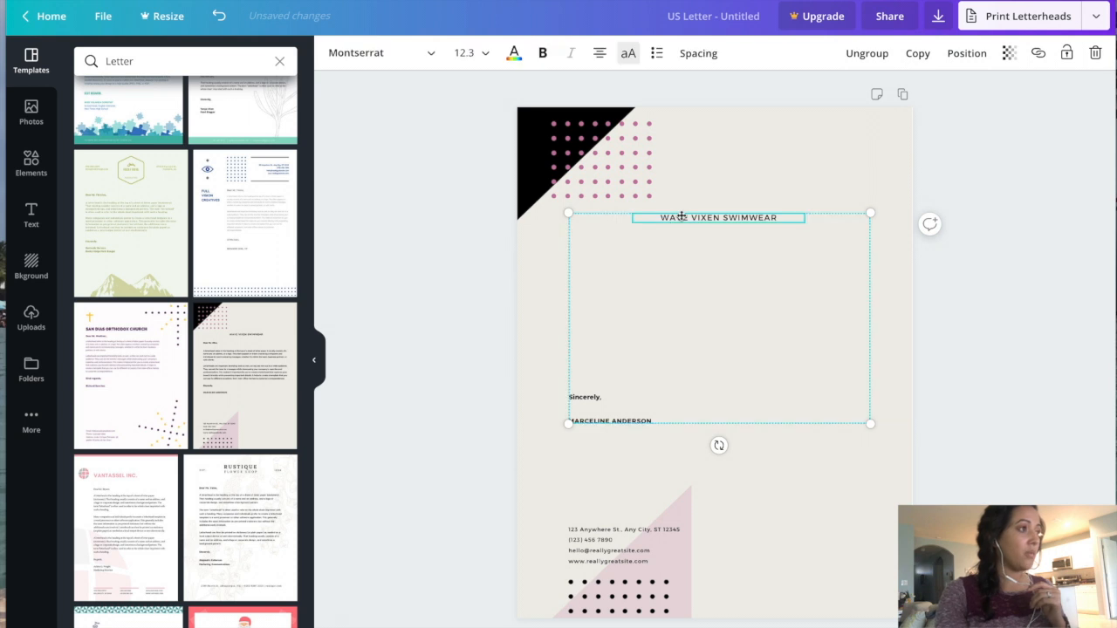
pyautogui.press('Delete')
pyautogui.click(746, 399)
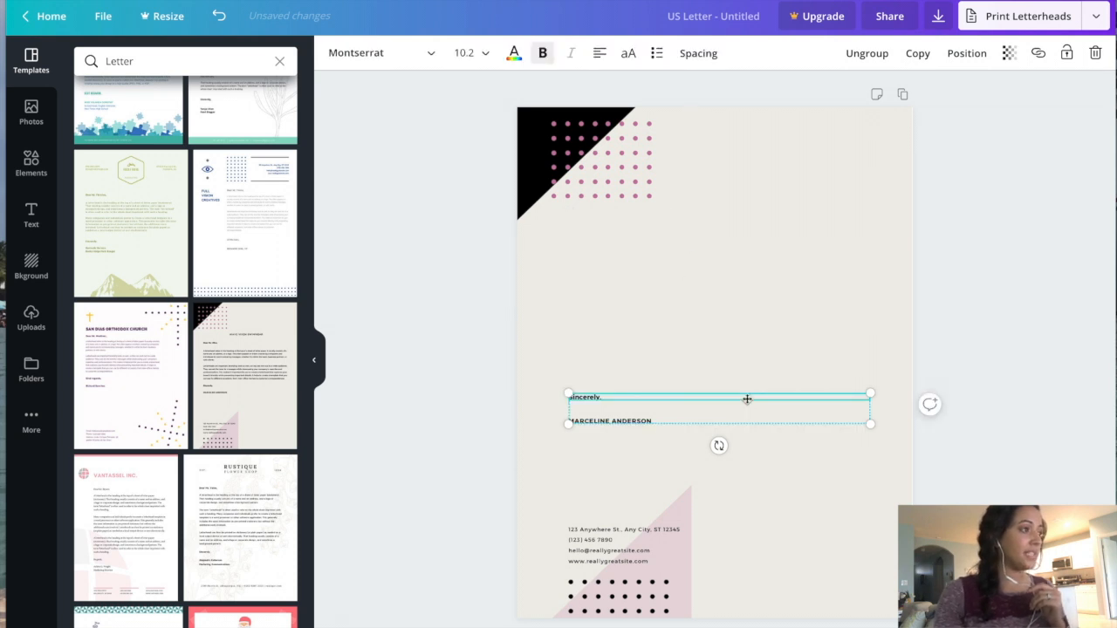
pyautogui.press('Delete')
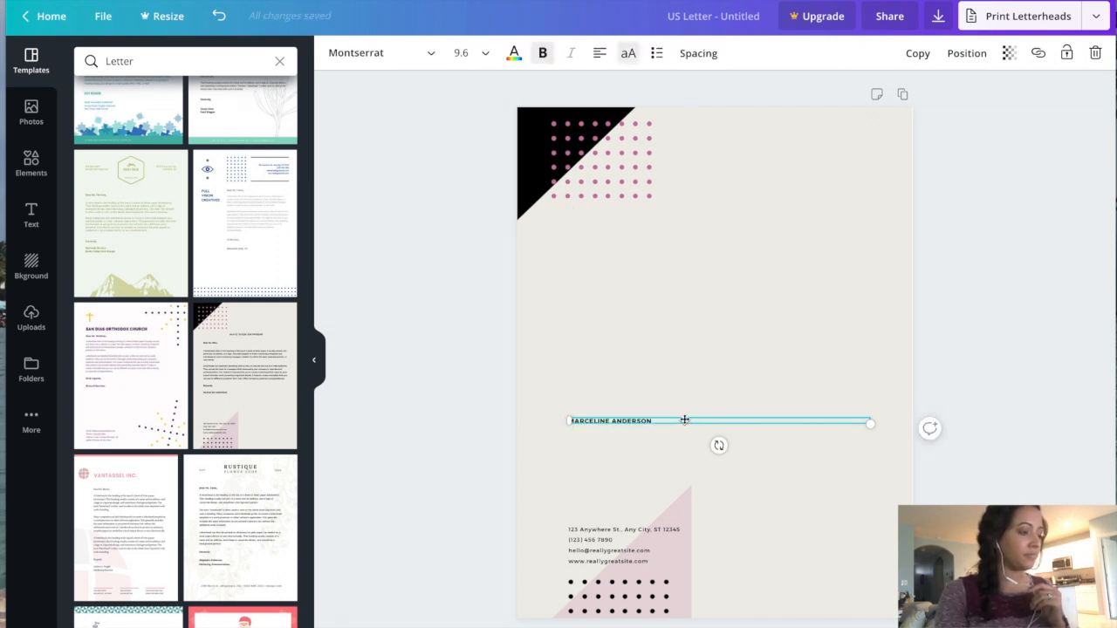
# Erase the signature name and delete the contact details block near the foot of the page
pyautogui.press('BackSpace')
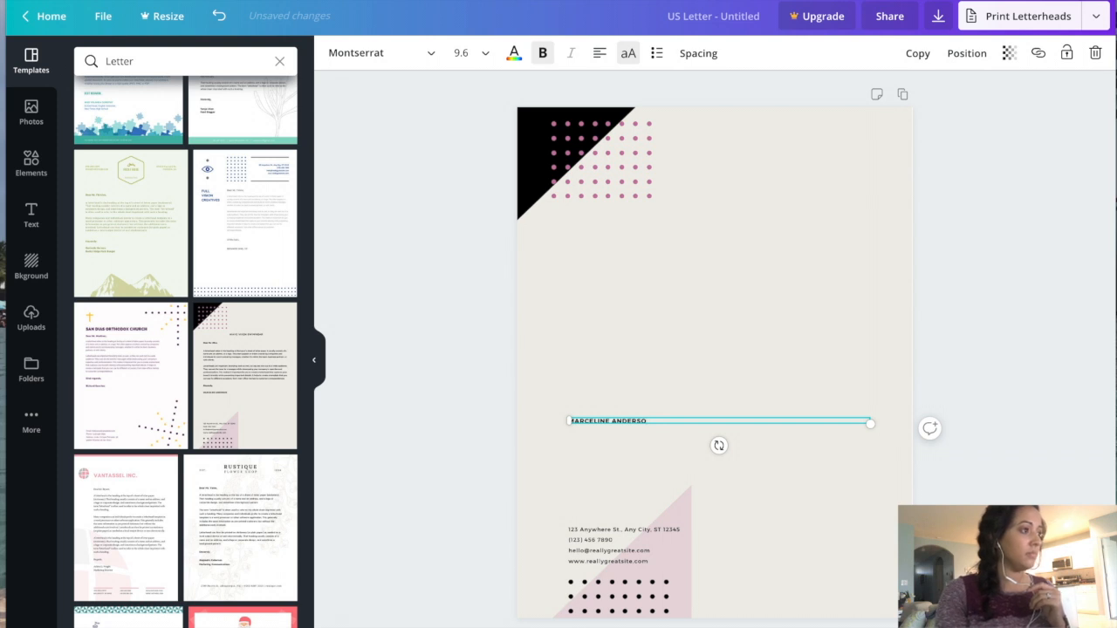
pyautogui.press('BackSpace')
pyautogui.press('BackSpace')
pyautogui.press('BackSpace')
pyautogui.press('BackSpace')
pyautogui.press('BackSpace')
pyautogui.press('BackSpace')
pyautogui.press('BackSpace')
pyautogui.press('BackSpace')
pyautogui.press('BackSpace')
pyautogui.press('BackSpace')
pyautogui.press('BackSpace')
pyautogui.press('BackSpace')
pyautogui.press('BackSpace')
pyautogui.press('BackSpace')
pyautogui.press('BackSpace')
pyautogui.press('BackSpace')
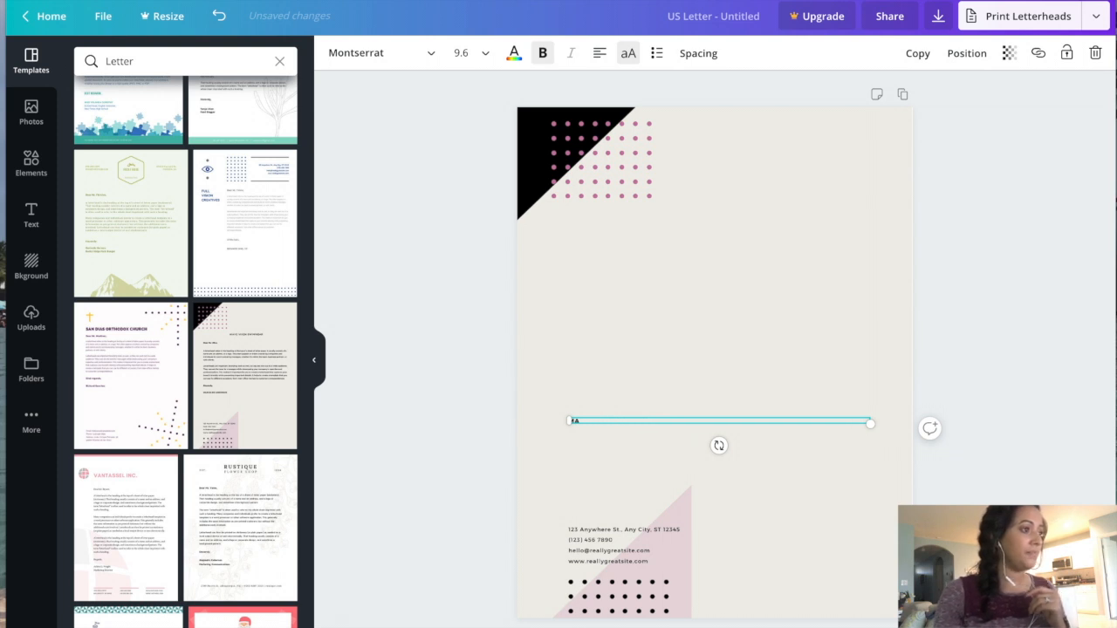
pyautogui.click(950, 328)
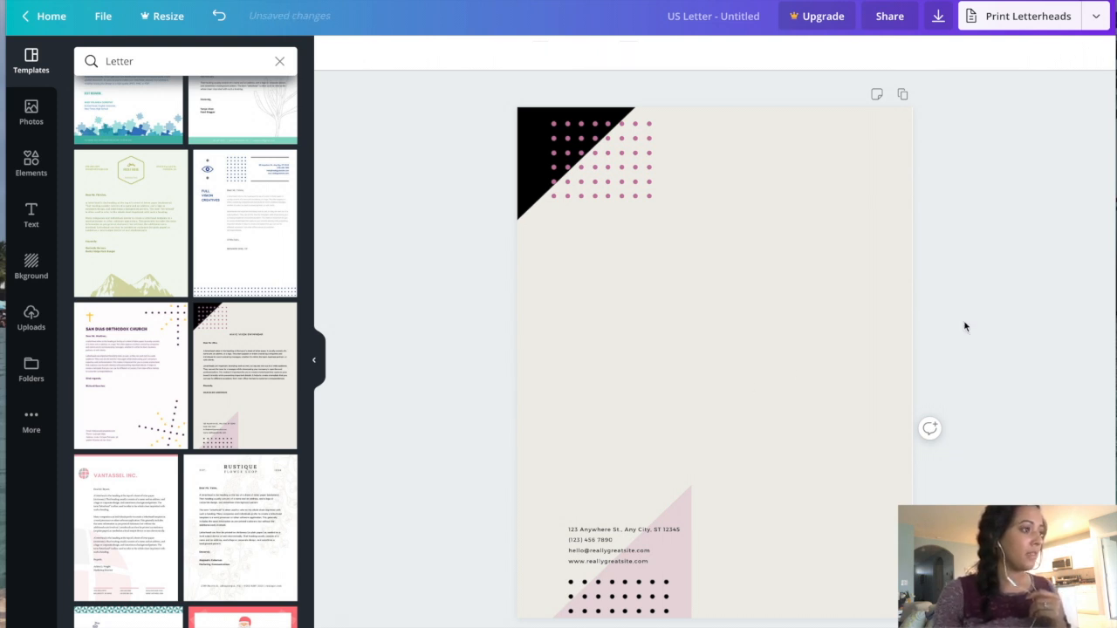
pyautogui.click(627, 542)
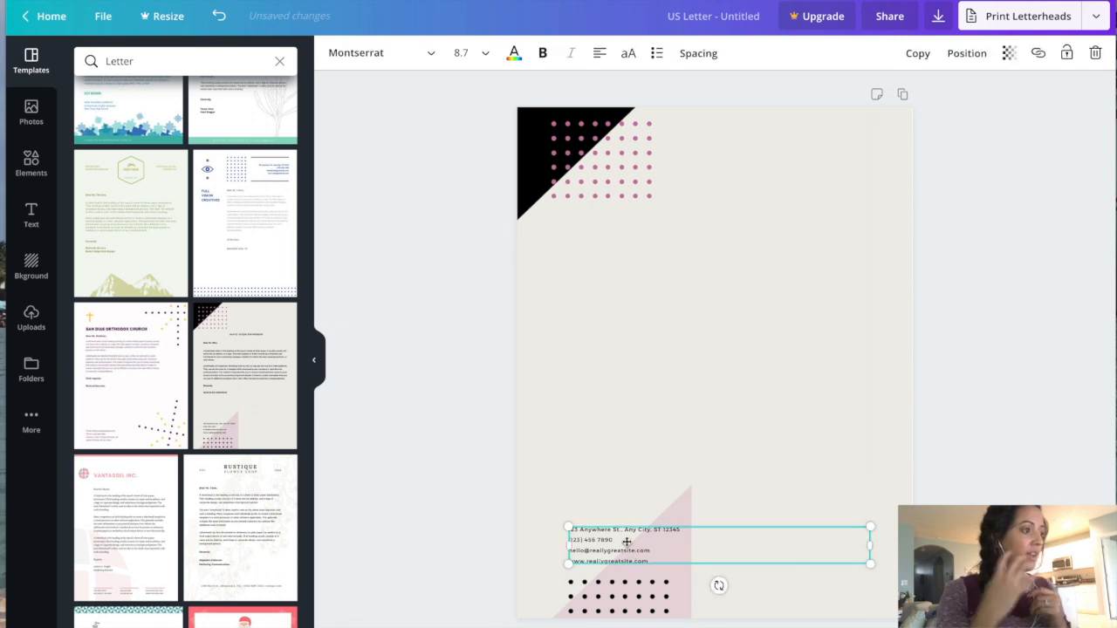
pyautogui.press('Delete')
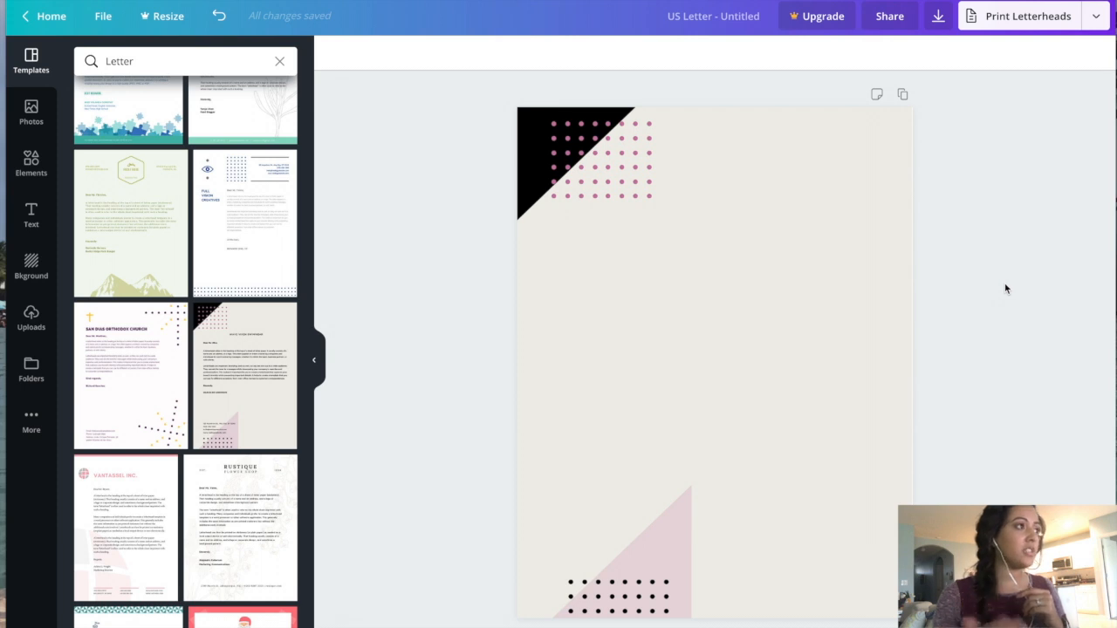
# Shrink the pink dot pattern and the black triangle, and move the dots closer to the page's upper-left corner
pyautogui.click(644, 193)
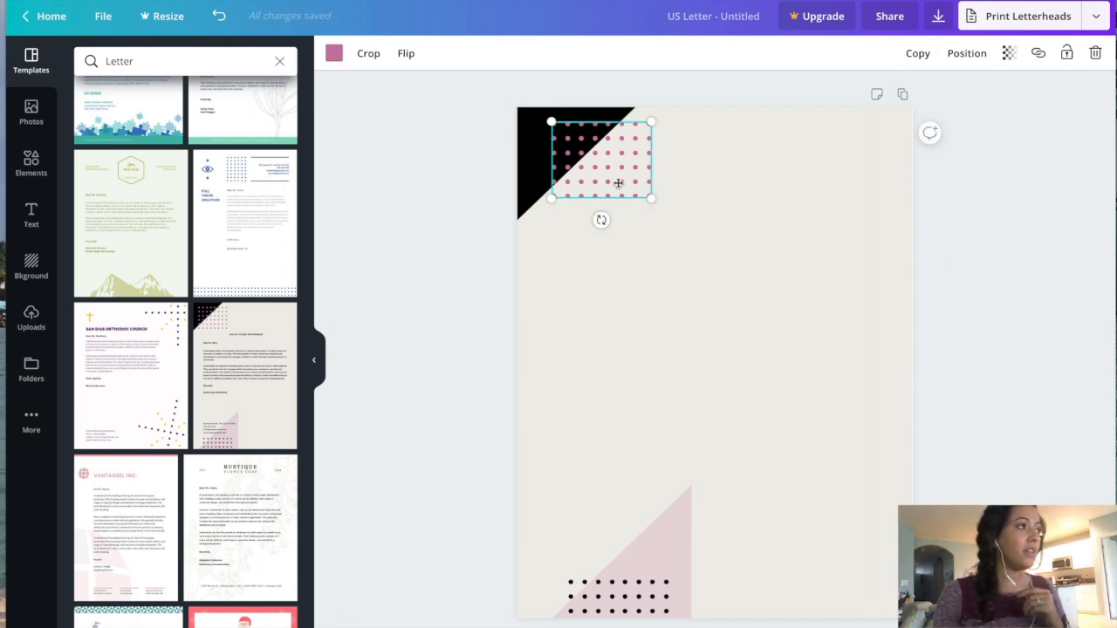
pyautogui.moveTo(651, 200); pyautogui.dragTo(625, 184)
pyautogui.click(537, 176)
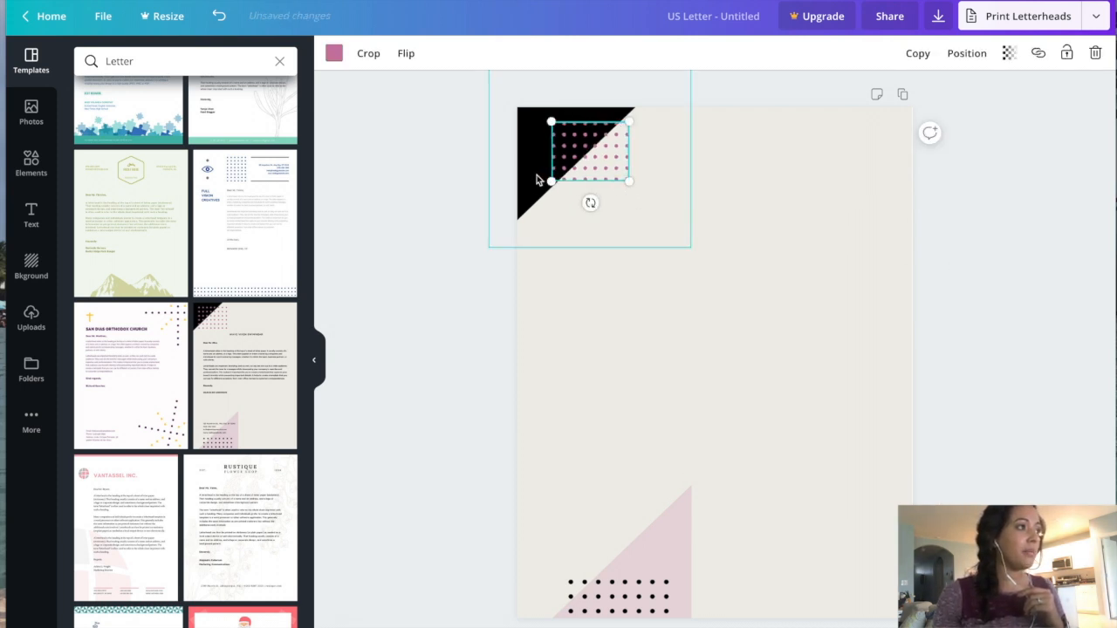
pyautogui.moveTo(685, 247); pyautogui.dragTo(680, 242)
pyautogui.moveTo(531, 157); pyautogui.dragTo(528, 112)
pyautogui.click(596, 166)
pyautogui.moveTo(596, 165); pyautogui.dragTo(574, 161)
# Move the pink triangle and the black dot pattern into the page's lower-right corner
pyautogui.moveTo(673, 554); pyautogui.dragTo(892, 585)
pyautogui.moveTo(644, 593); pyautogui.dragTo(870, 590)
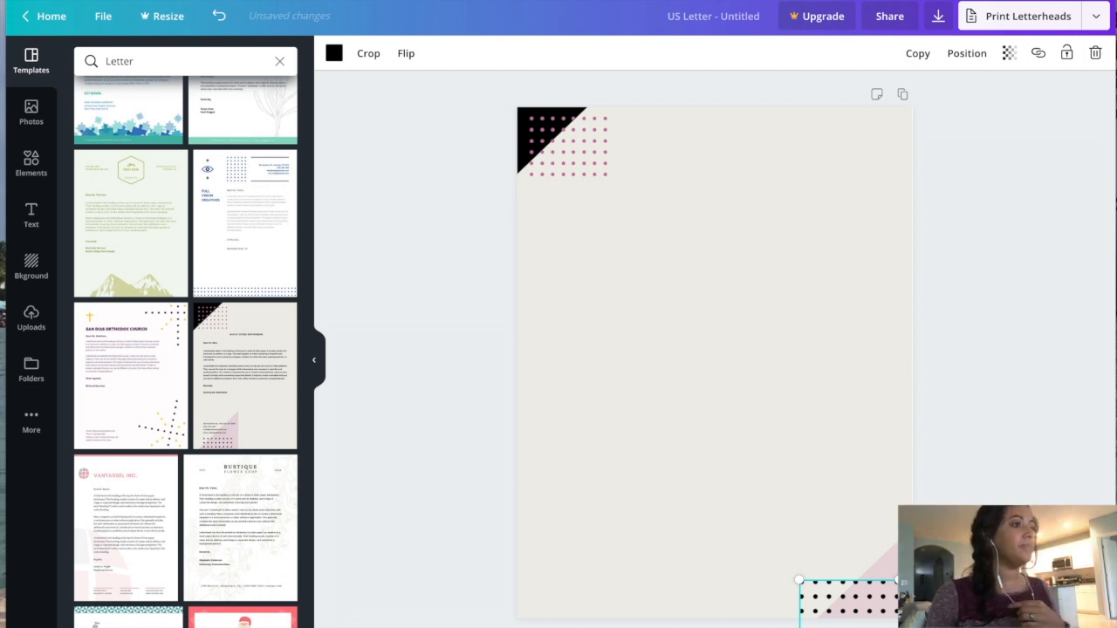
pyautogui.click(895, 465)
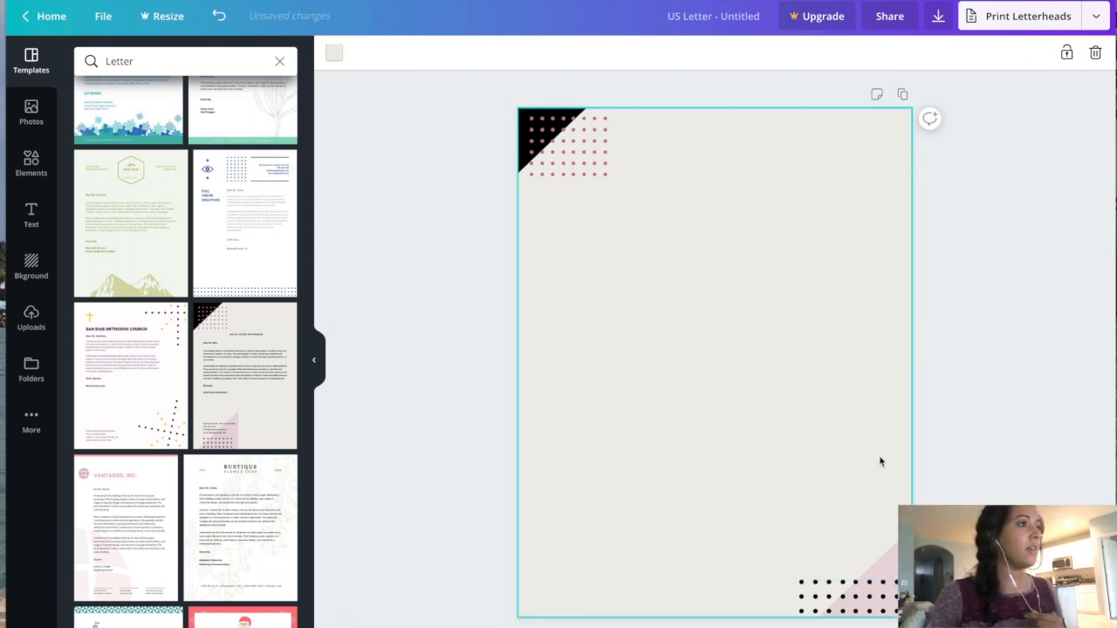
# Delete the beige background from the page
pyautogui.click(879, 459)
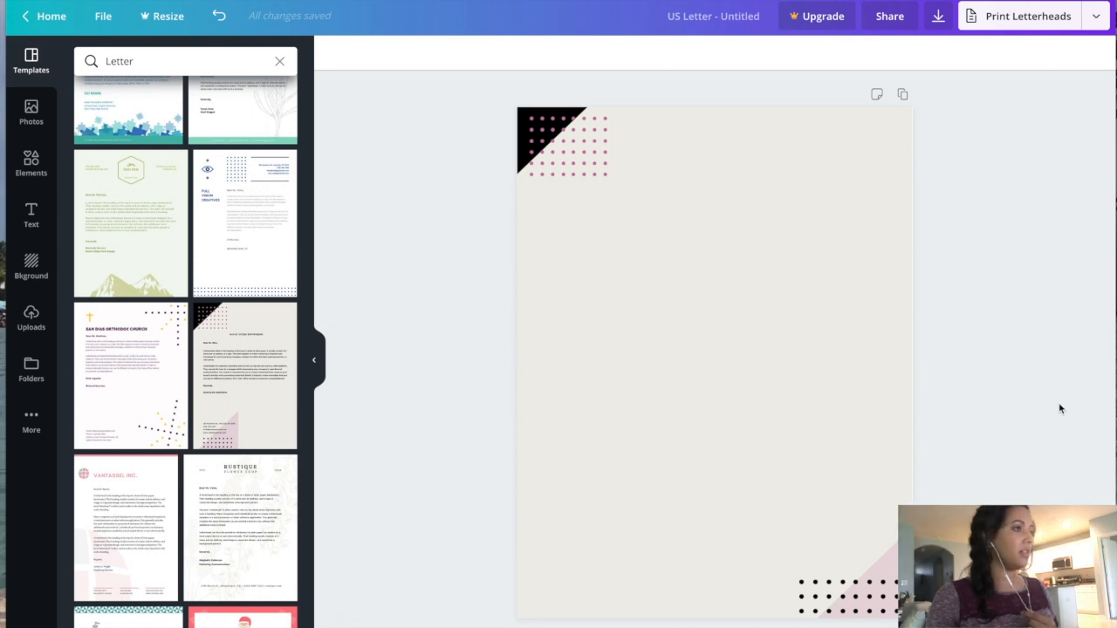
pyautogui.click(796, 409)
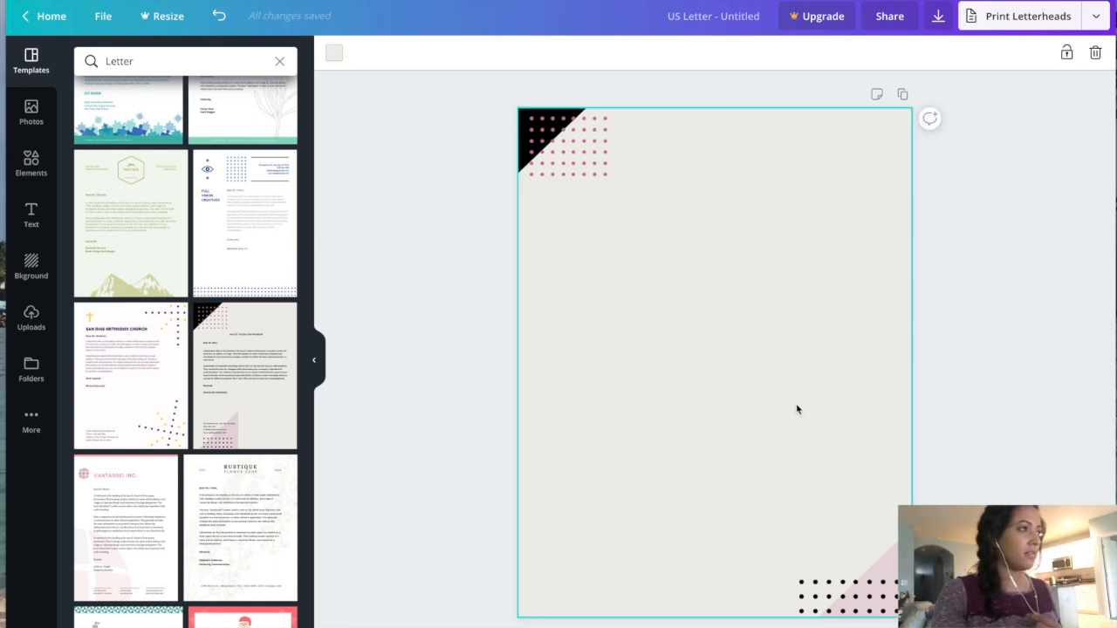
pyautogui.press('Delete')
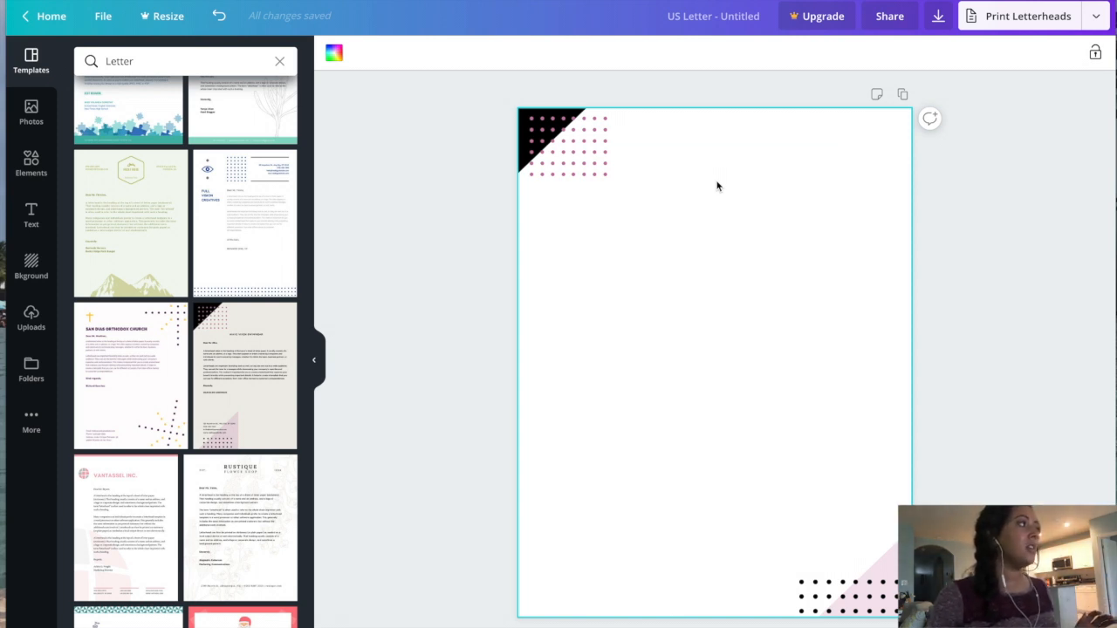
# Add a text box reading "Monthly Budget" and place it centred near the top of the page
pyautogui.click(35, 220)
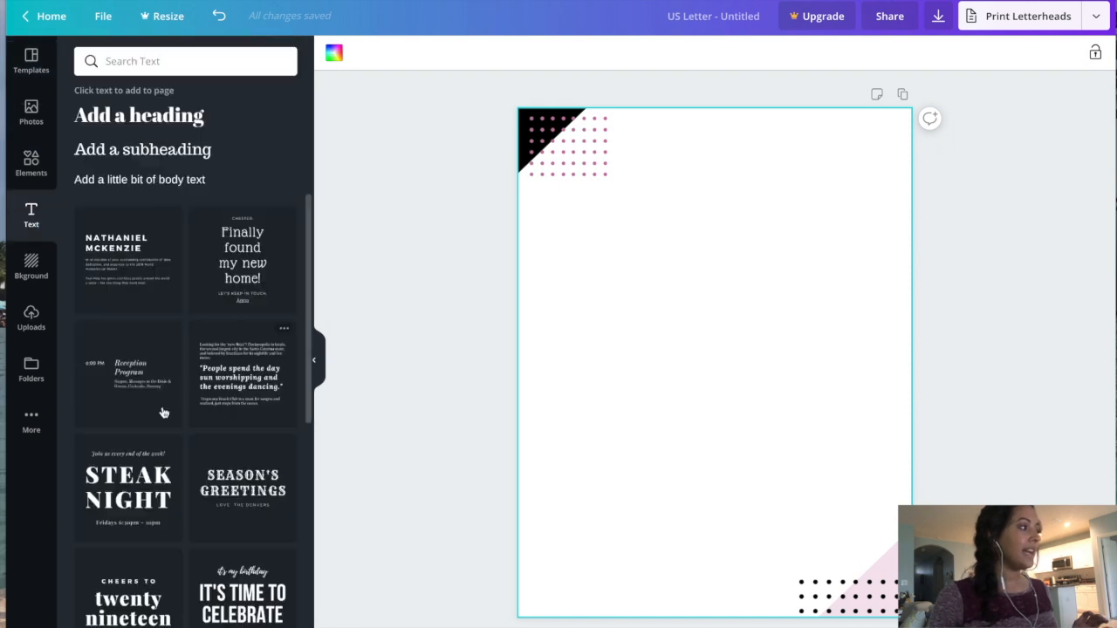
pyautogui.scroll(-2, 210, 424)
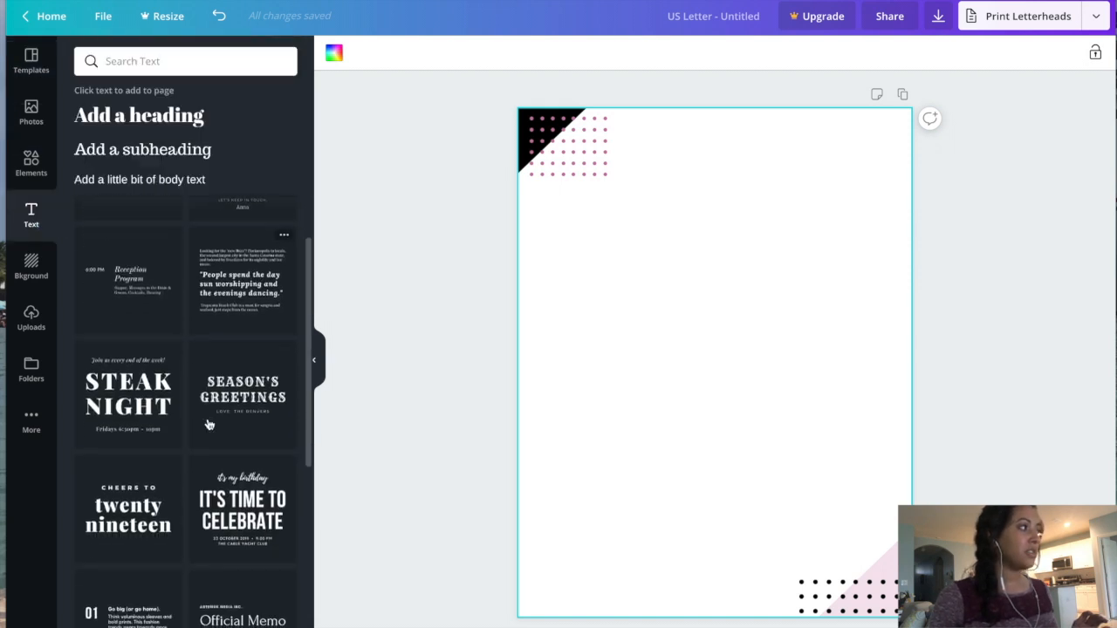
pyautogui.scroll(2, 180, 525)
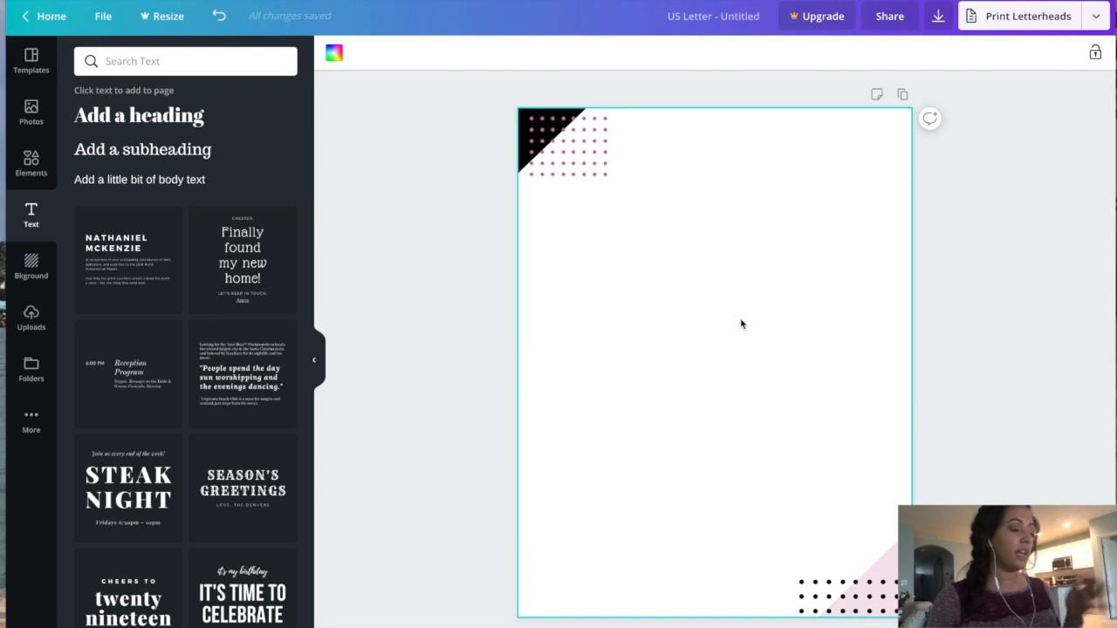
pyautogui.press('t')
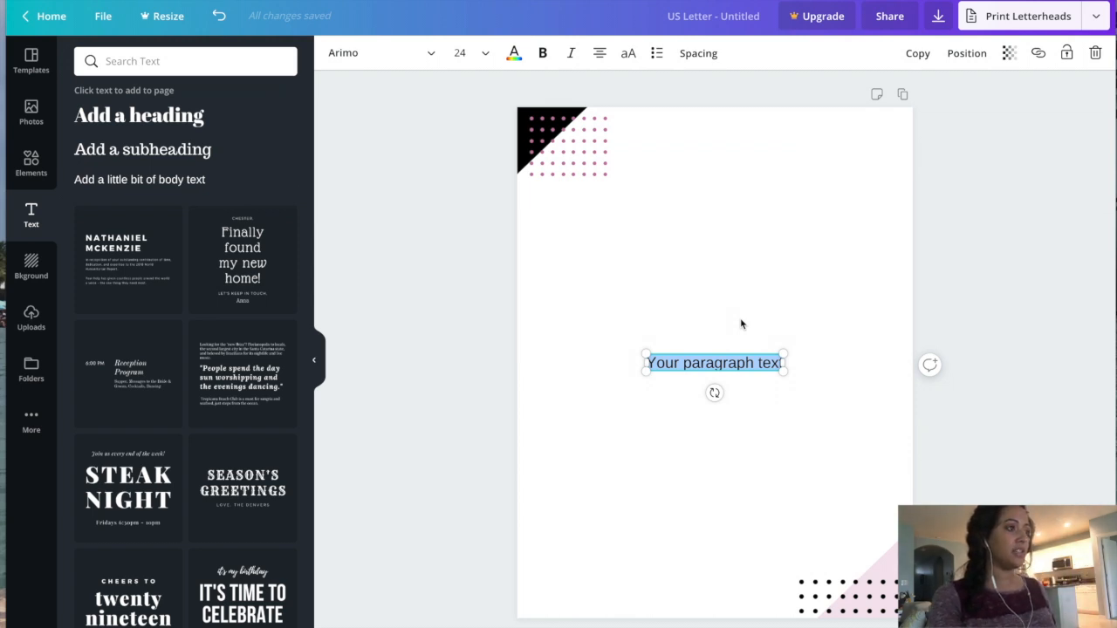
pyautogui.write('Mon')
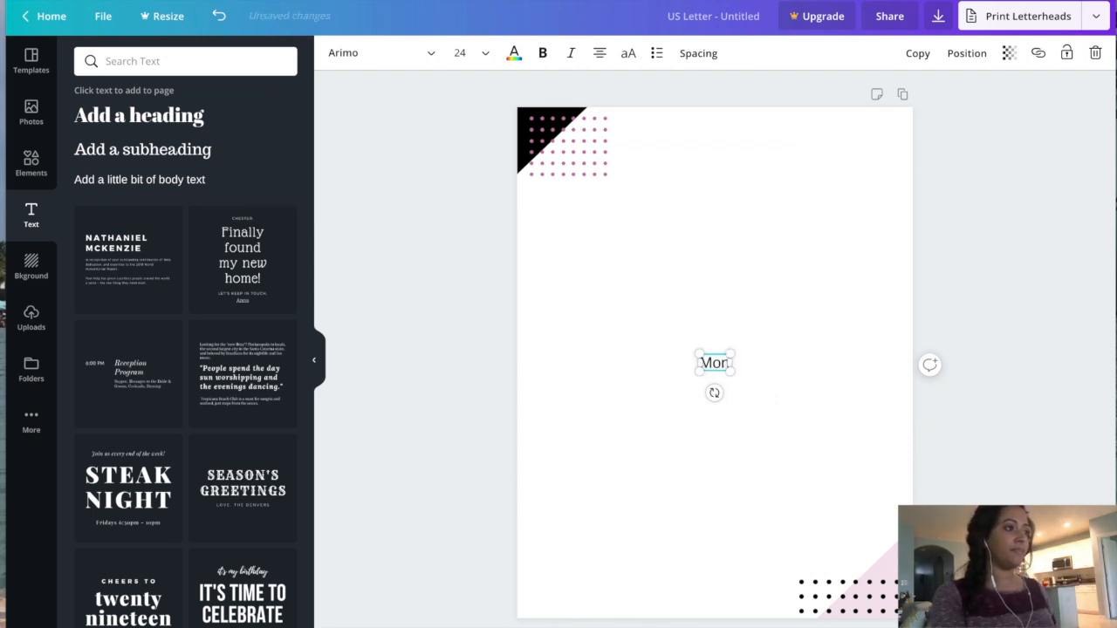
pyautogui.write('thly Budge')
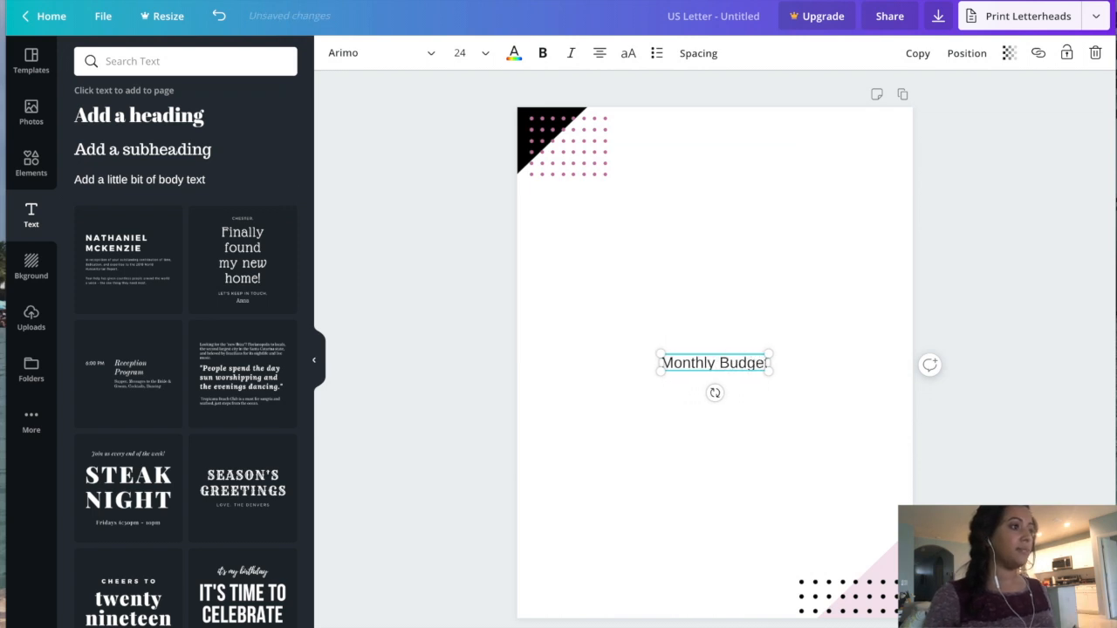
pyautogui.write('t')
pyautogui.click(821, 338)
pyautogui.moveTo(736, 362); pyautogui.dragTo(725, 137)
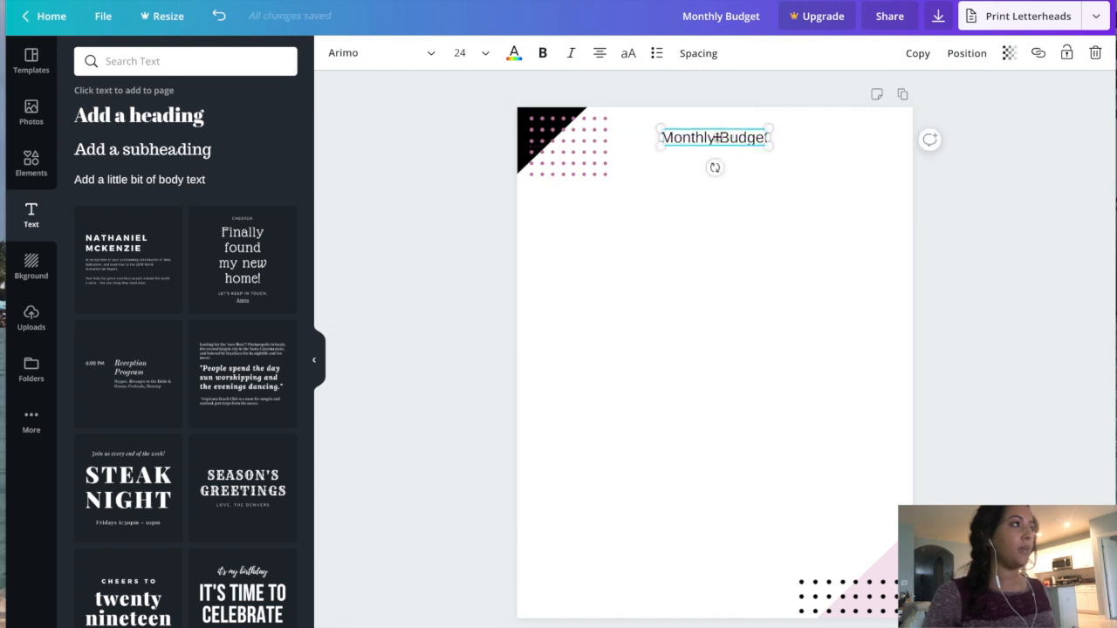
# Set the "Monthly Budget" title's font to Anton after trying Antonio Bold
pyautogui.click(424, 58)
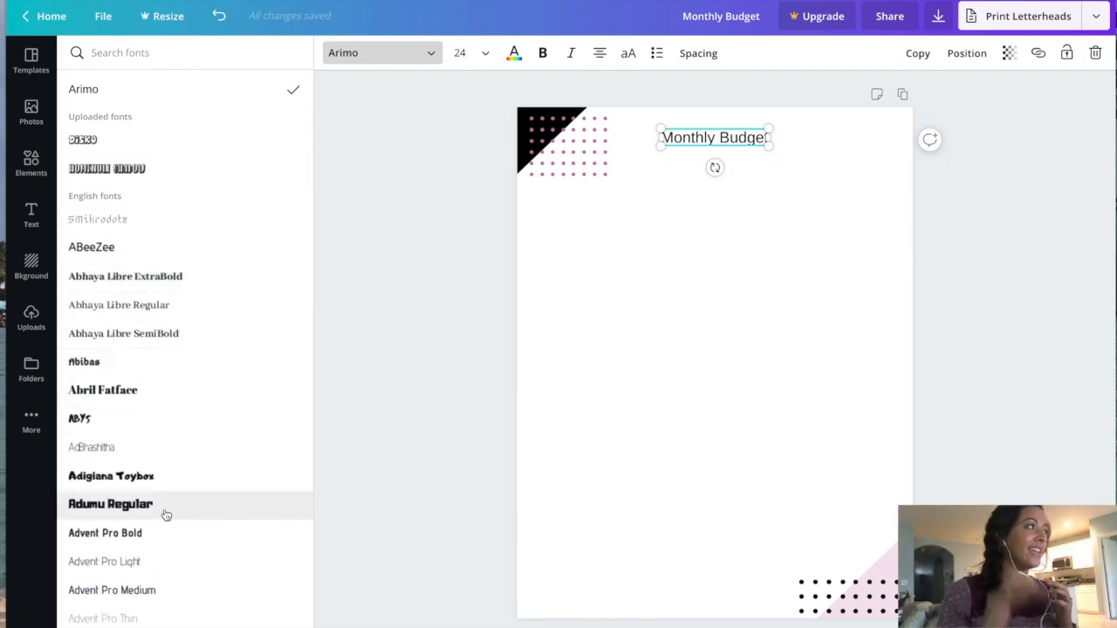
pyautogui.scroll(-1, 166, 510)
pyautogui.scroll(-3, 166, 515)
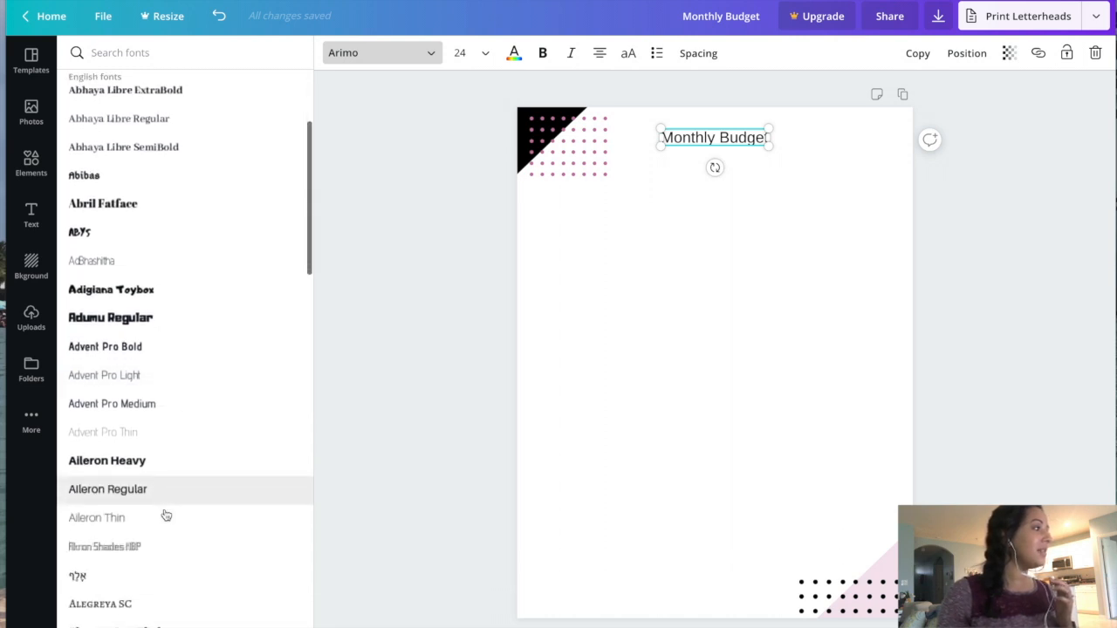
pyautogui.scroll(-4, 166, 515)
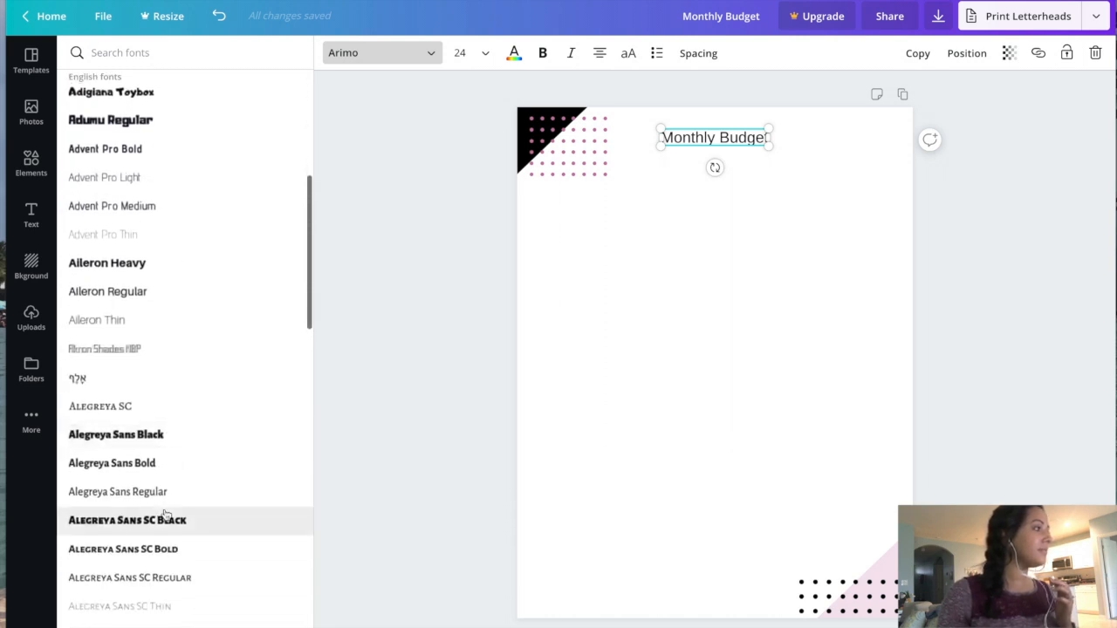
pyautogui.scroll(-7, 165, 515)
pyautogui.scroll(-6, 165, 515)
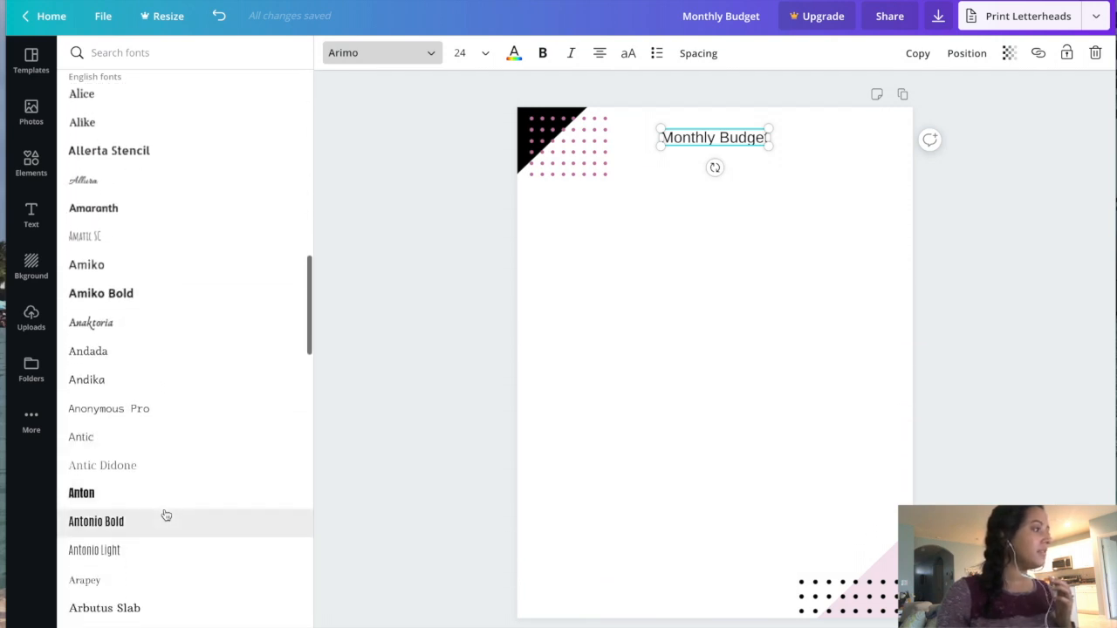
pyautogui.click(160, 499)
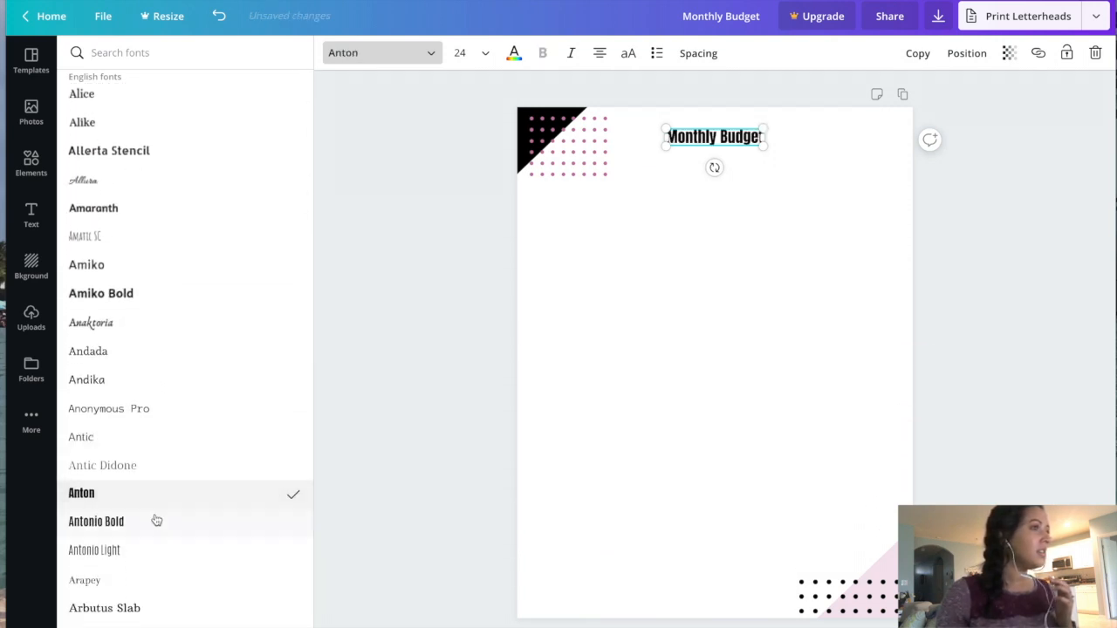
pyautogui.click(154, 522)
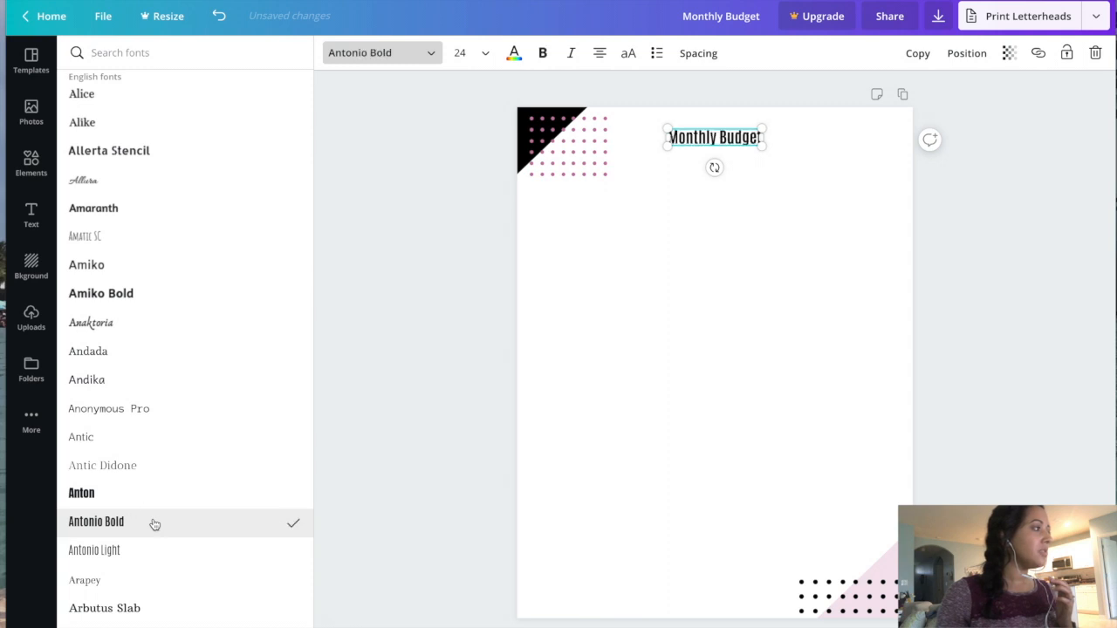
pyautogui.click(165, 497)
pyautogui.click(431, 472)
# Set the "Monthly Budget" title's font size to 48 and check its centring against the page margins
pyautogui.click(731, 137)
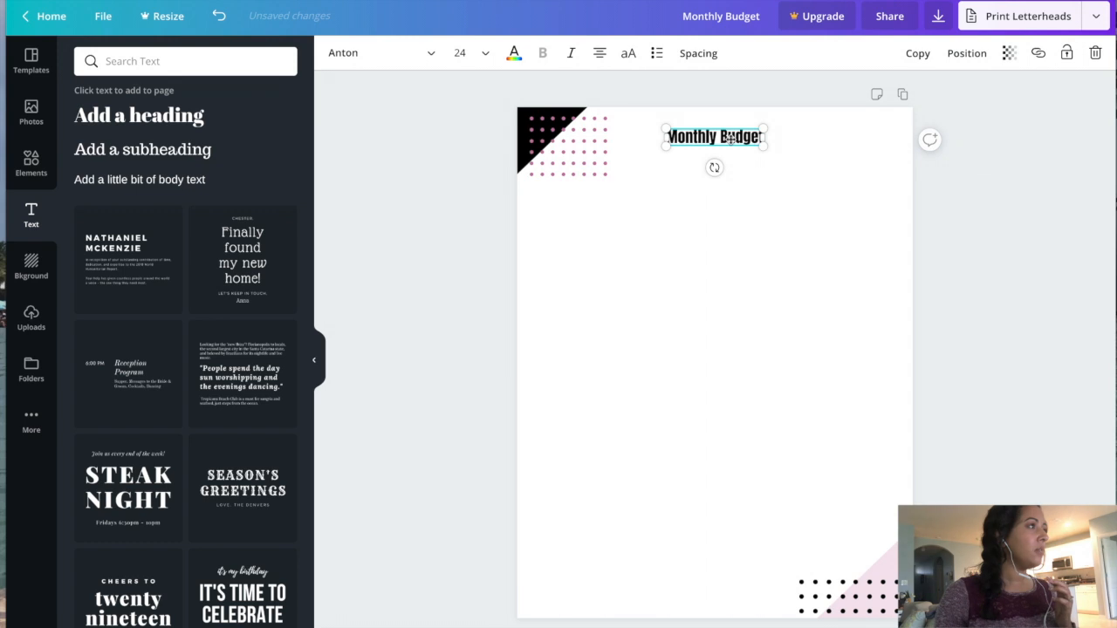
pyautogui.click(488, 50)
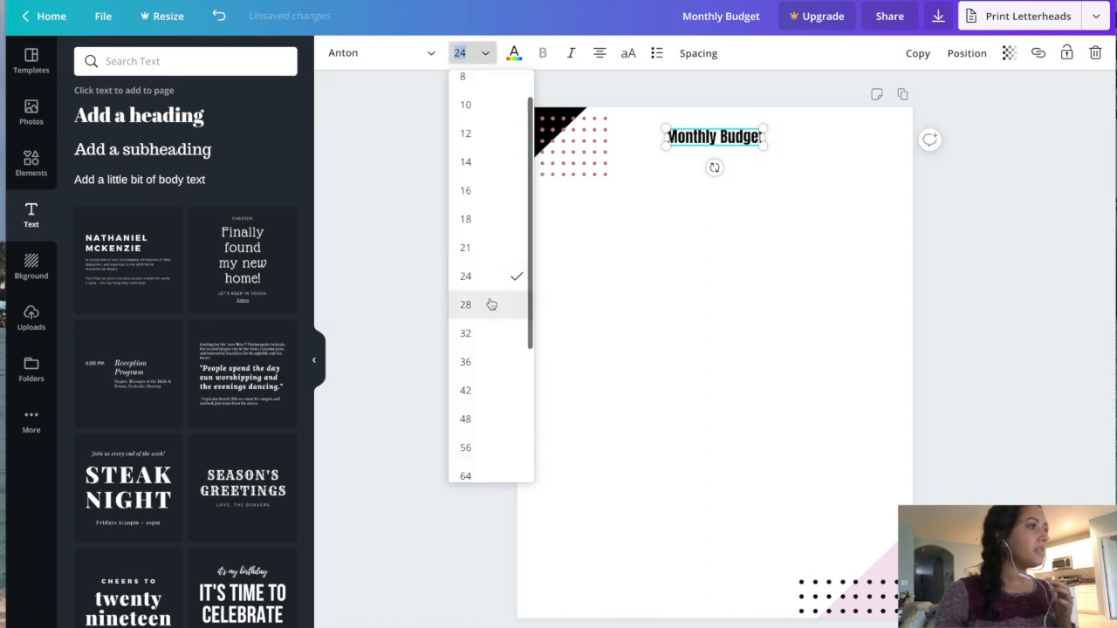
pyautogui.click(485, 419)
pyautogui.click(1060, 250)
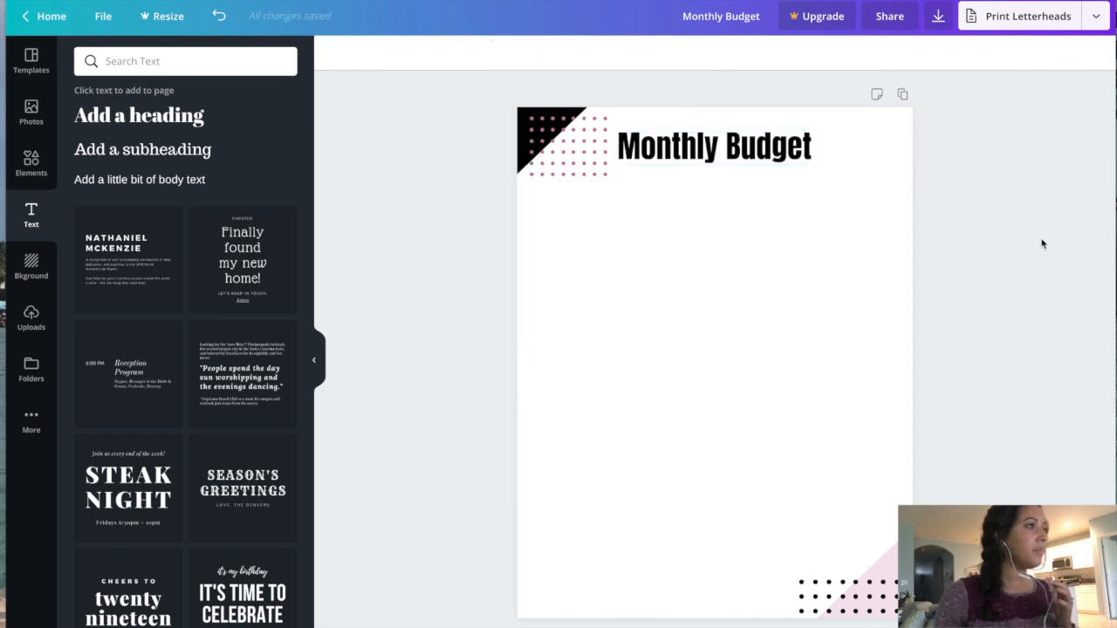
pyautogui.moveTo(743, 150); pyautogui.dragTo(741, 140)
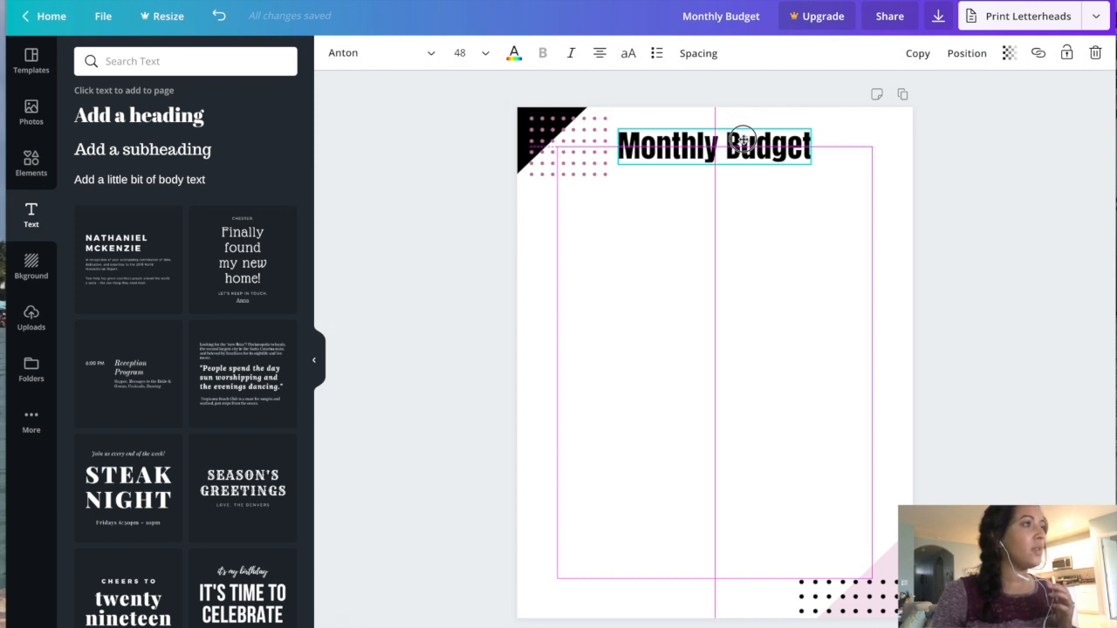
pyautogui.moveTo(741, 139); pyautogui.dragTo(741, 139)
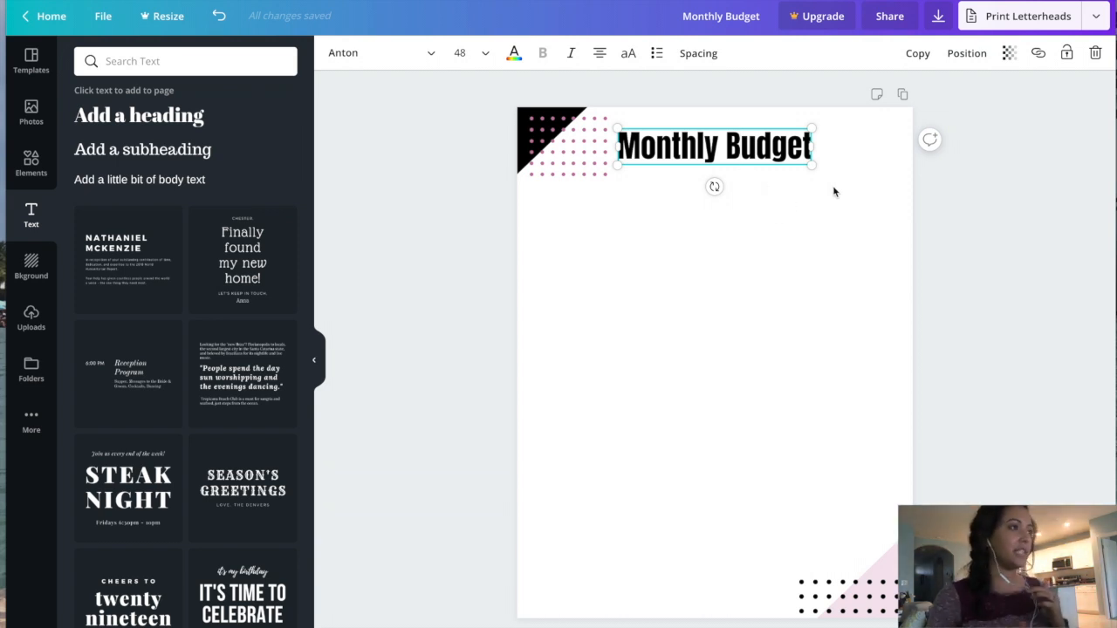
# Add a text box reading "Income" and place it just below the pink dot pattern
pyautogui.click(819, 251)
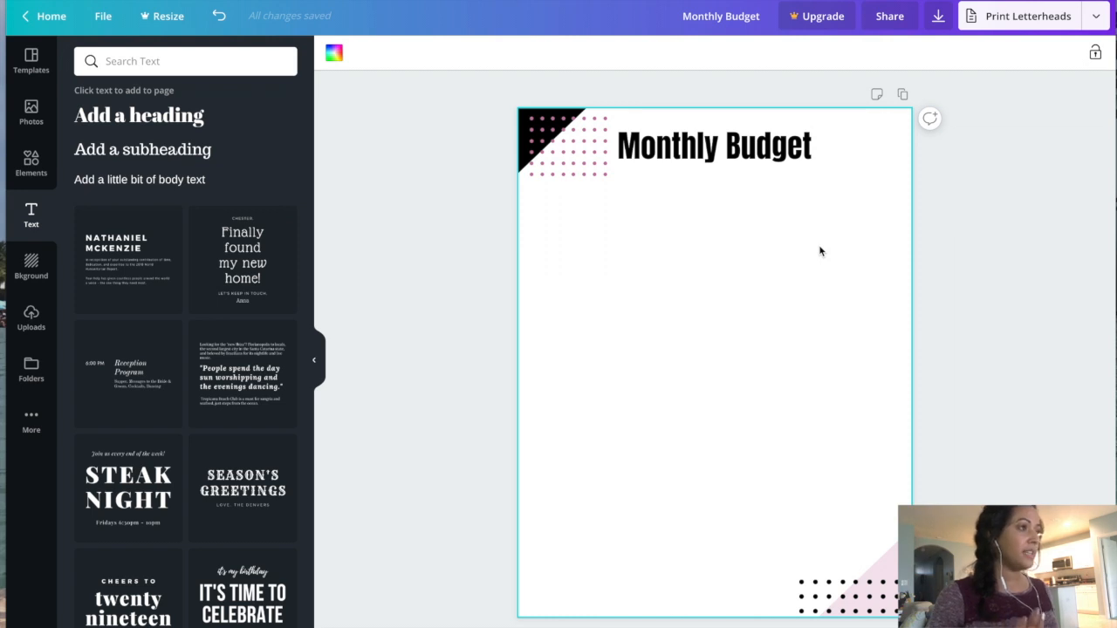
pyautogui.write('t')
pyautogui.write('Income')
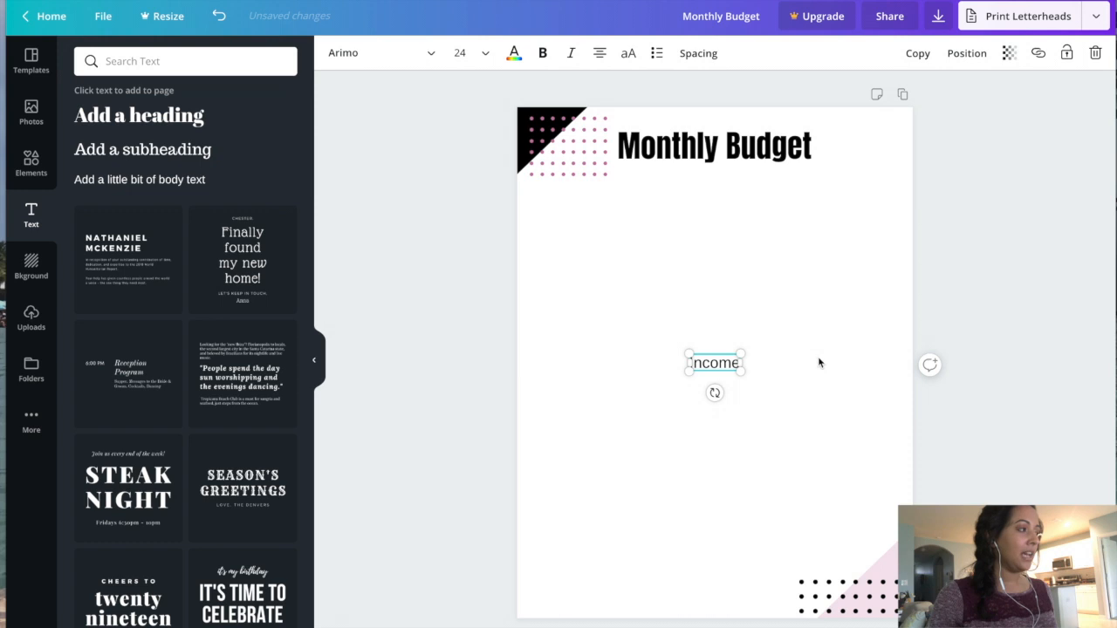
pyautogui.click(814, 385)
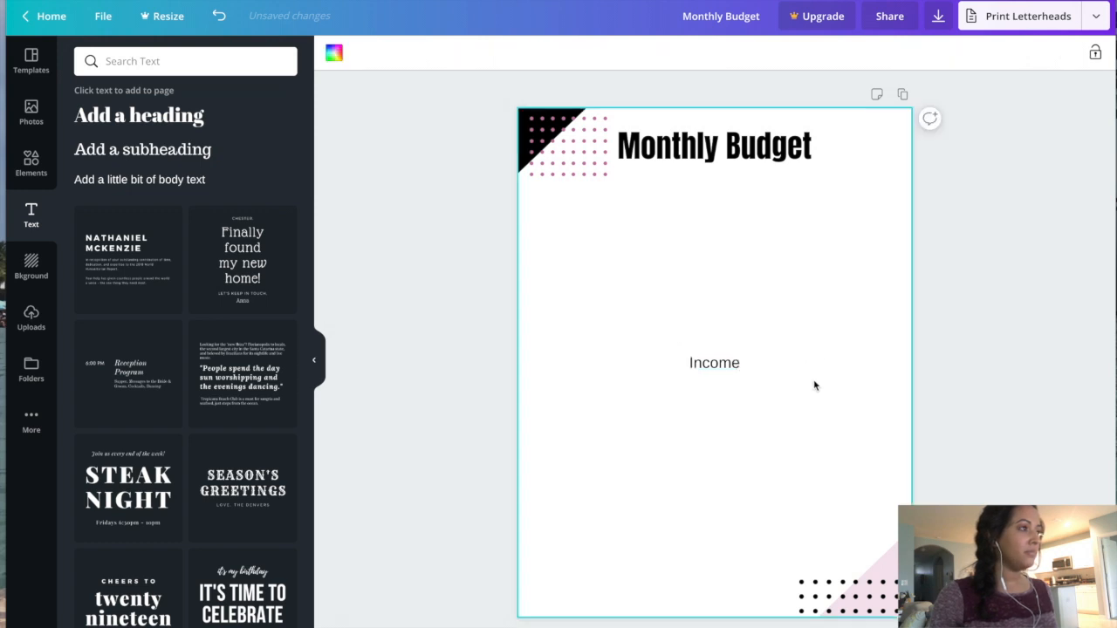
pyautogui.moveTo(731, 367); pyautogui.dragTo(604, 190)
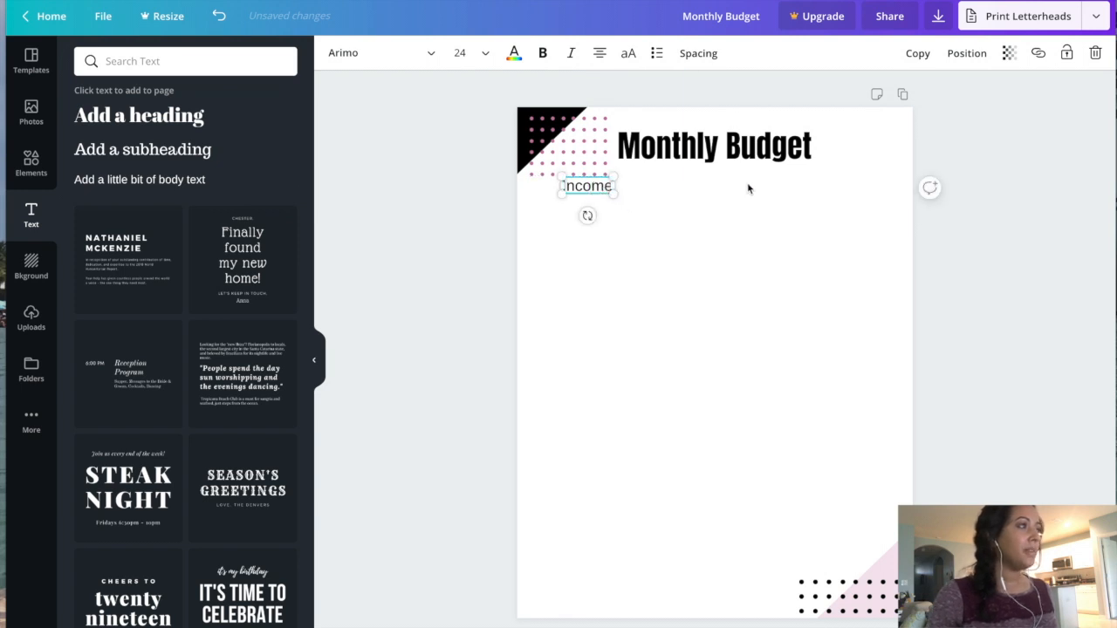
# Shrink the pink dot pattern slightly within the upper-left corner and nudge the "Income" label up beneath it
pyautogui.click(577, 140)
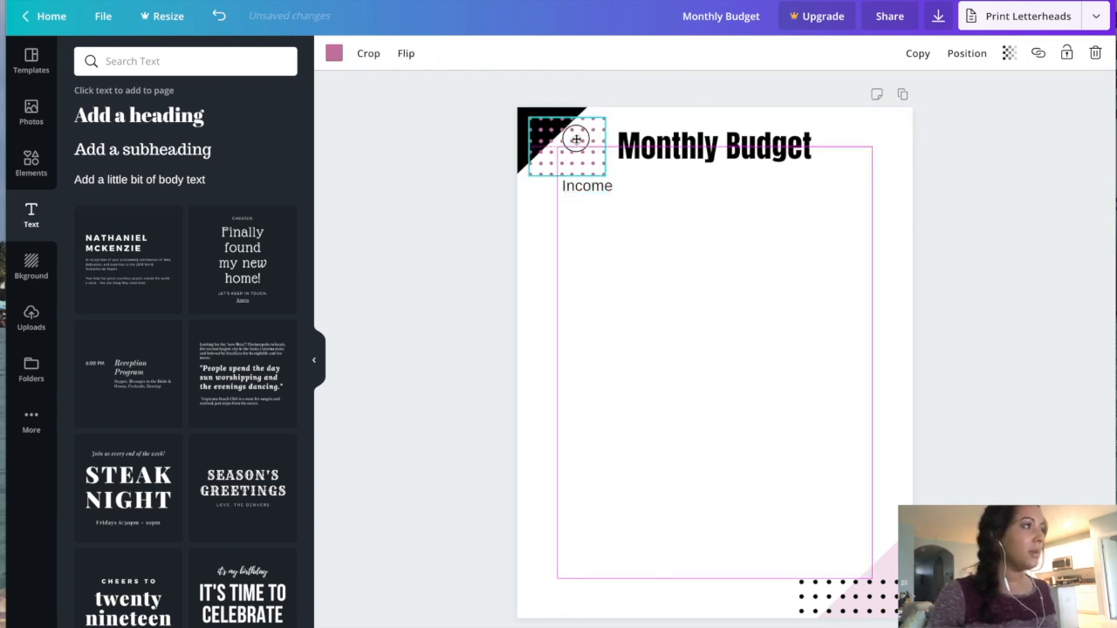
pyautogui.moveTo(602, 117); pyautogui.dragTo(575, 130)
pyautogui.moveTo(581, 185); pyautogui.dragTo(581, 182)
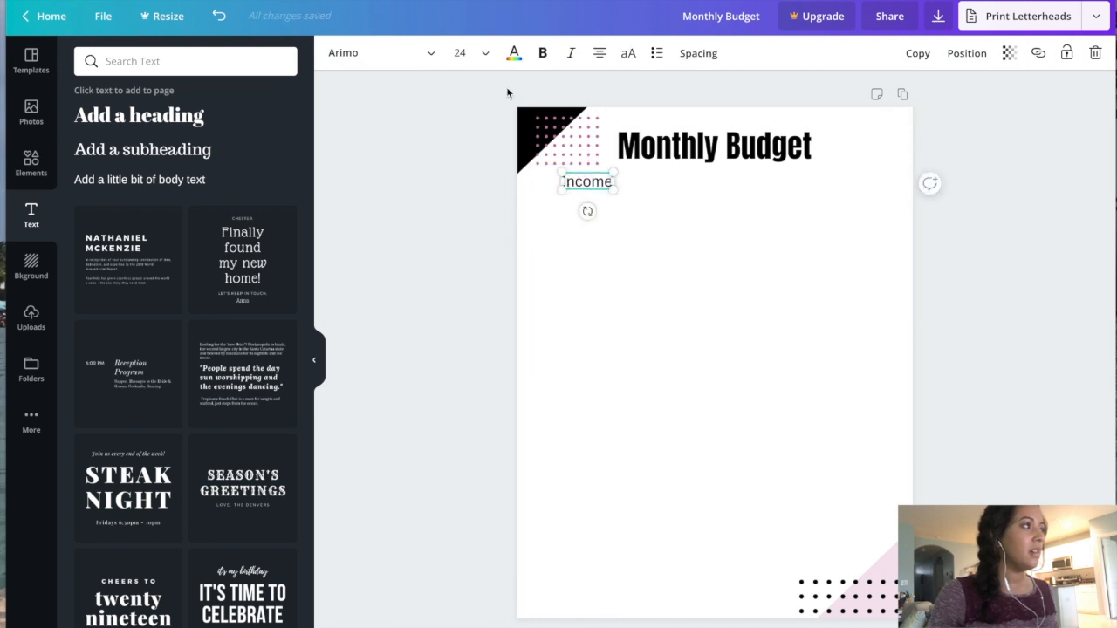
# Set the "Income" label's font size to 18 and adjust its position below the dots
pyautogui.click(460, 53)
pyautogui.click(501, 219)
pyautogui.click(623, 262)
pyautogui.click(590, 183)
pyautogui.moveTo(590, 183); pyautogui.dragTo(583, 184)
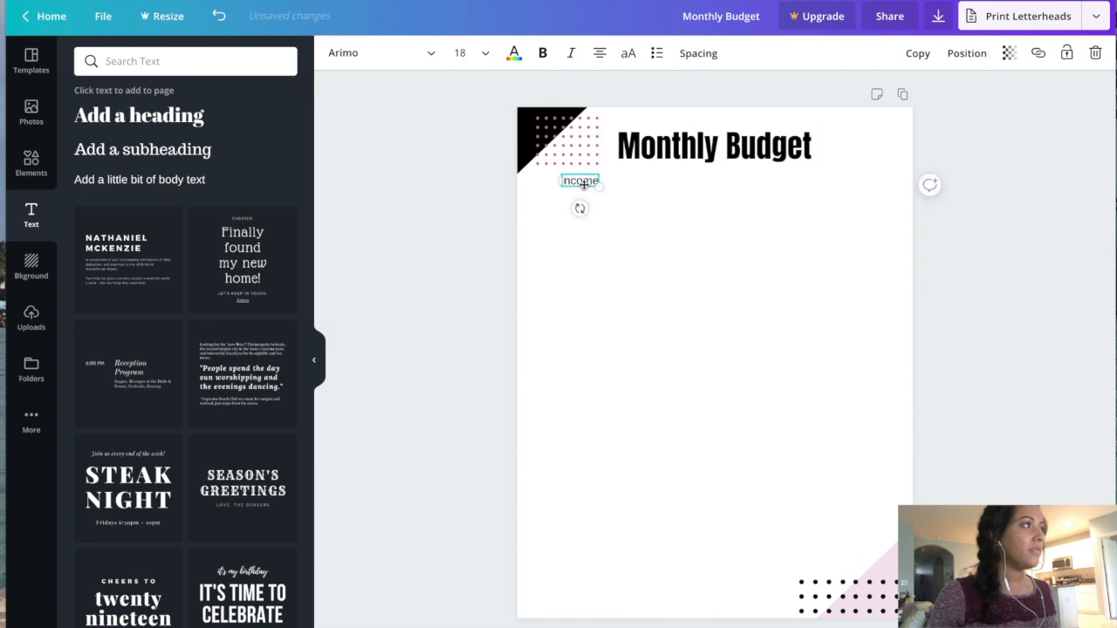
# Change the font of the "Income" label to Bebas Neue
pyautogui.click(414, 54)
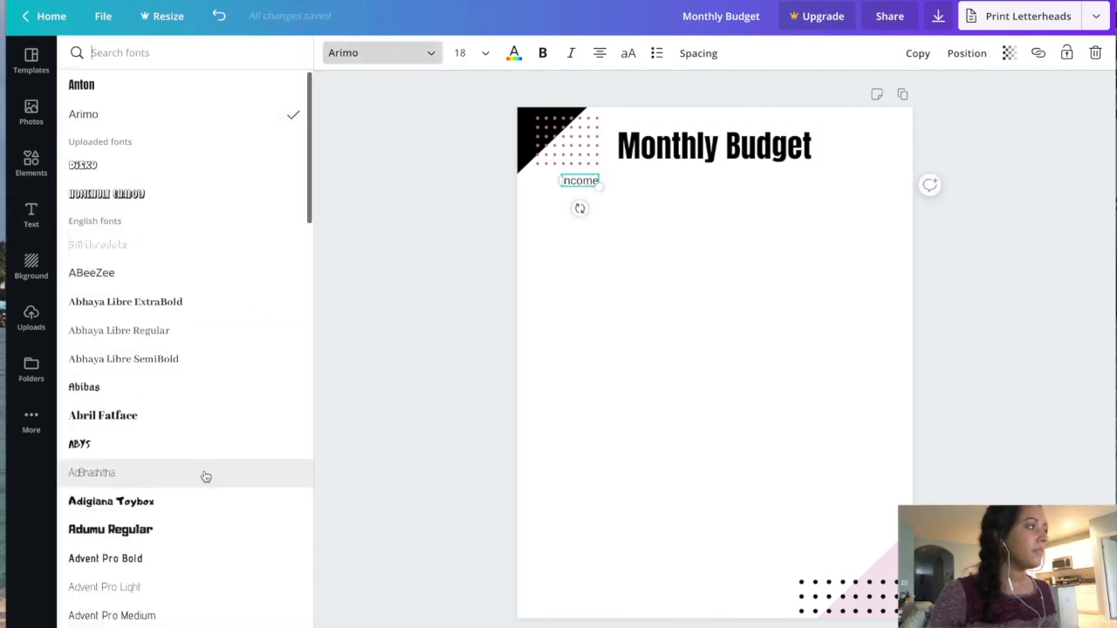
pyautogui.scroll(-5, 204, 474)
pyautogui.scroll(-5, 205, 477)
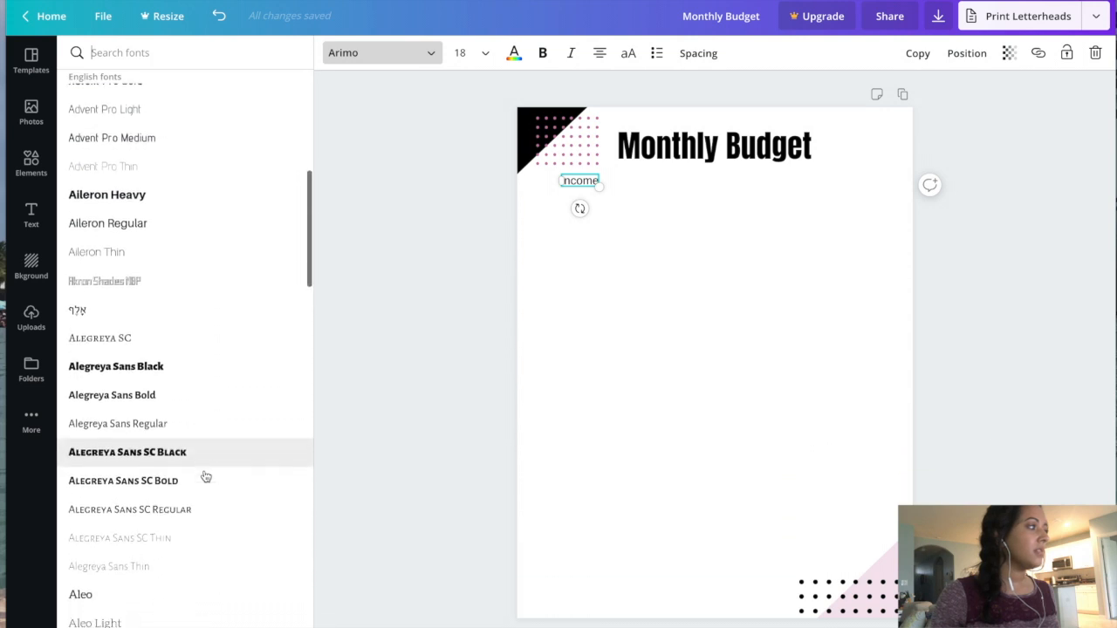
pyautogui.scroll(-4, 205, 476)
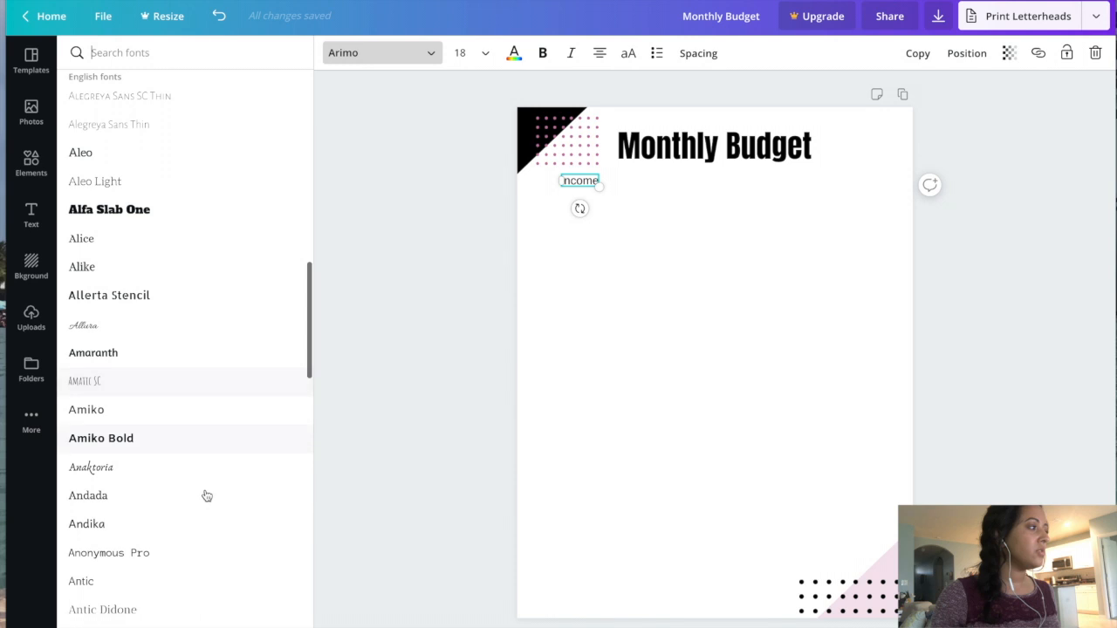
pyautogui.scroll(-4, 197, 471)
pyautogui.scroll(-6, 219, 525)
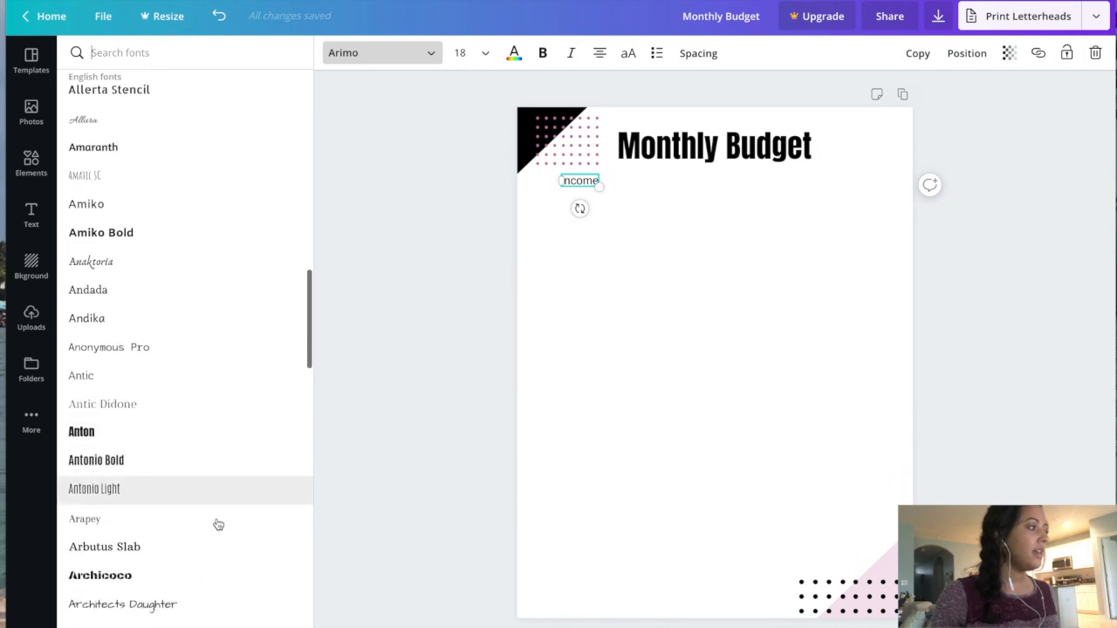
pyautogui.scroll(-6, 218, 524)
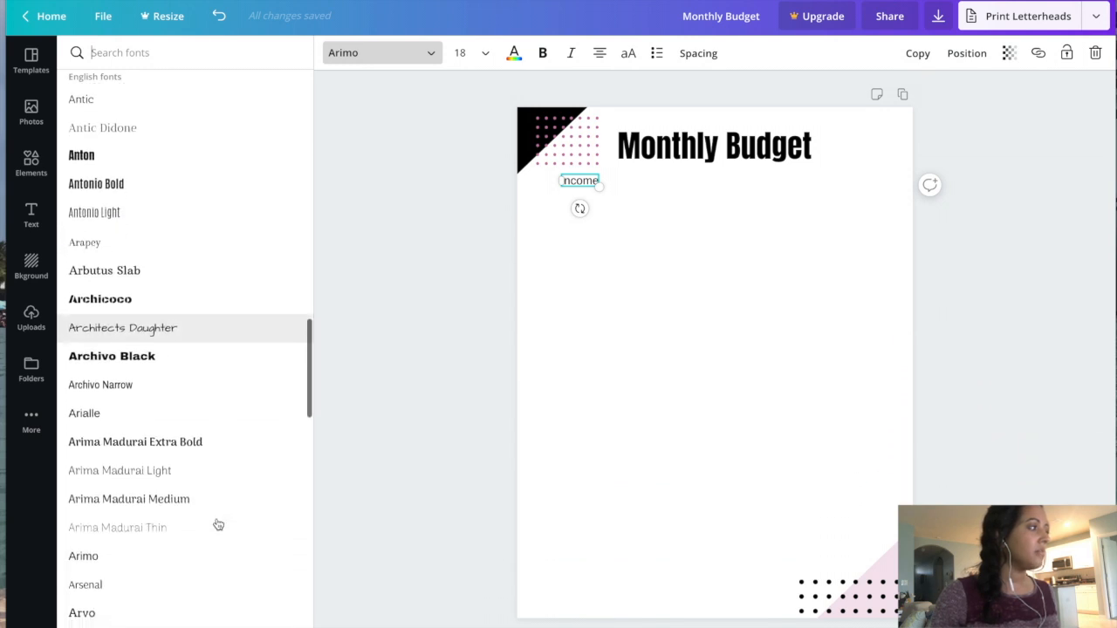
pyautogui.scroll(-9, 219, 523)
pyautogui.scroll(-8, 218, 522)
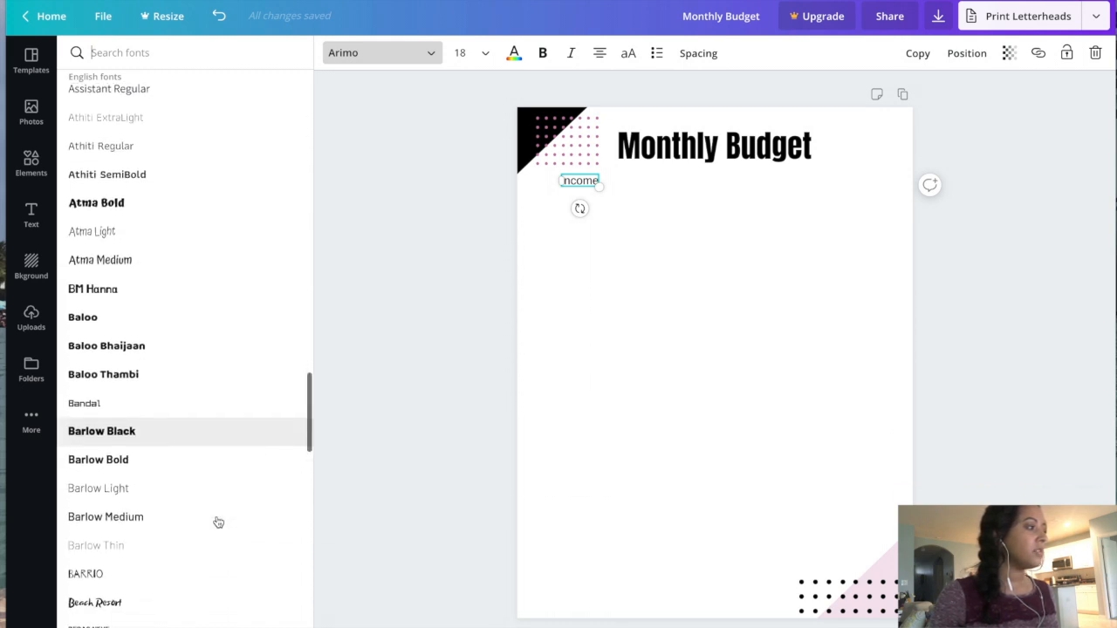
pyautogui.scroll(-4, 218, 522)
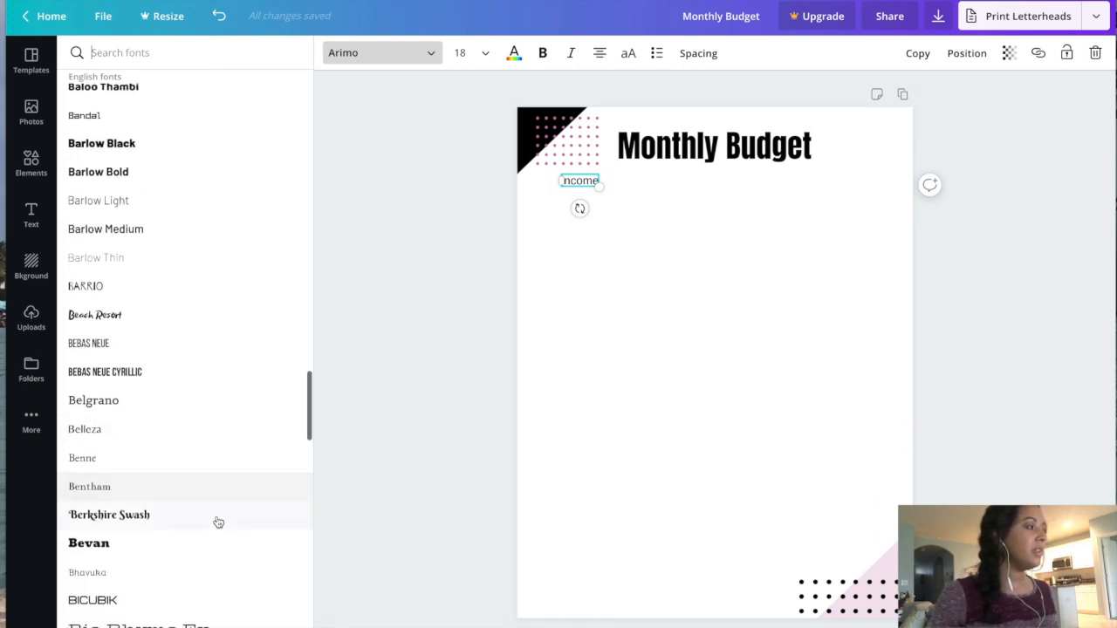
pyautogui.scroll(-1, 218, 522)
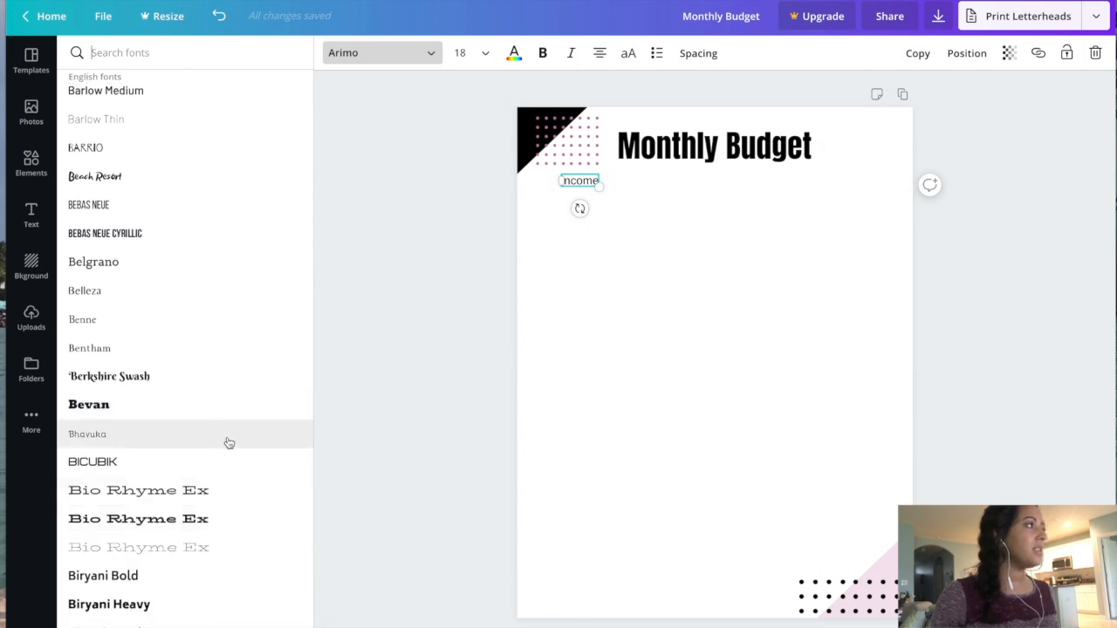
pyautogui.scroll(-3, 227, 442)
pyautogui.scroll(3, 227, 443)
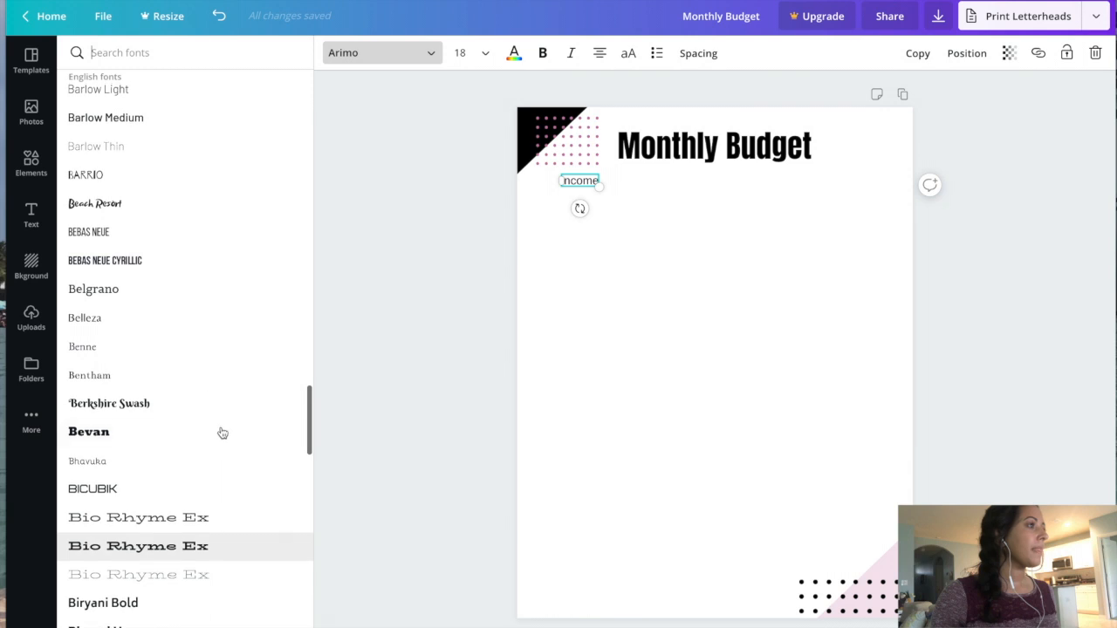
pyautogui.click(182, 236)
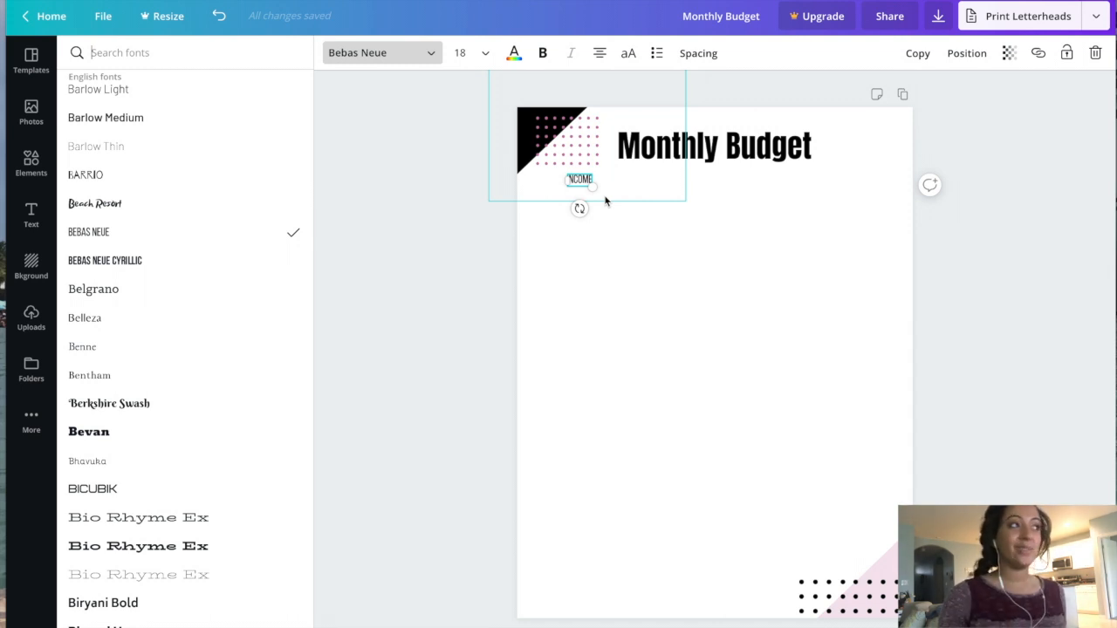
pyautogui.click(972, 244)
# Duplicate the "INCOME" label, place the copy beside it on the same line, and change its text to "BUDGETED"
pyautogui.doubleClick(580, 180)
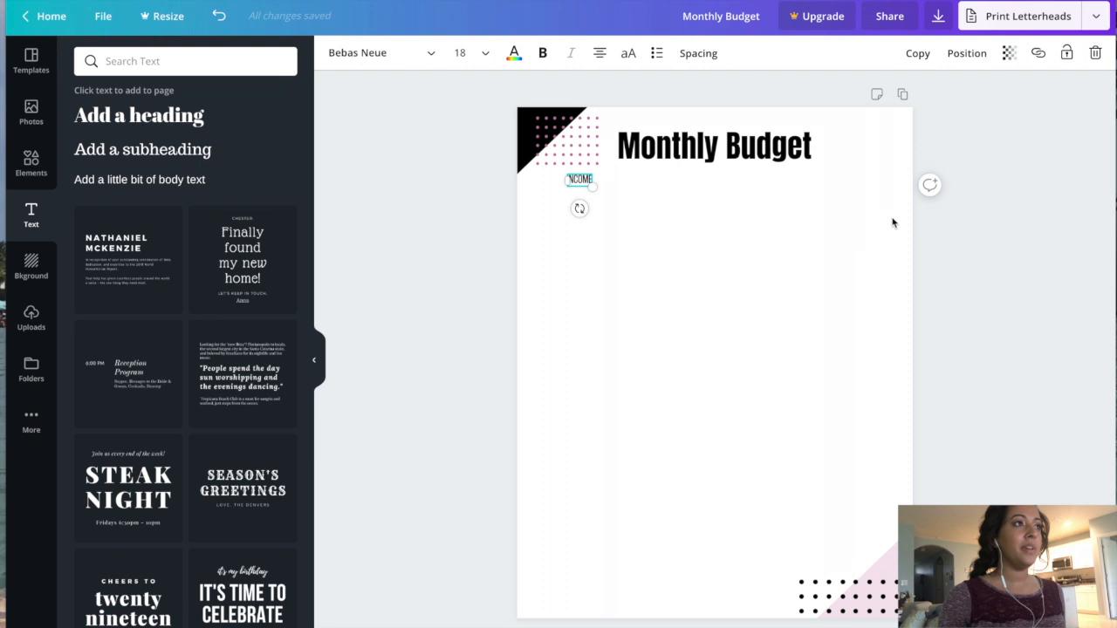
pyautogui.click(918, 53)
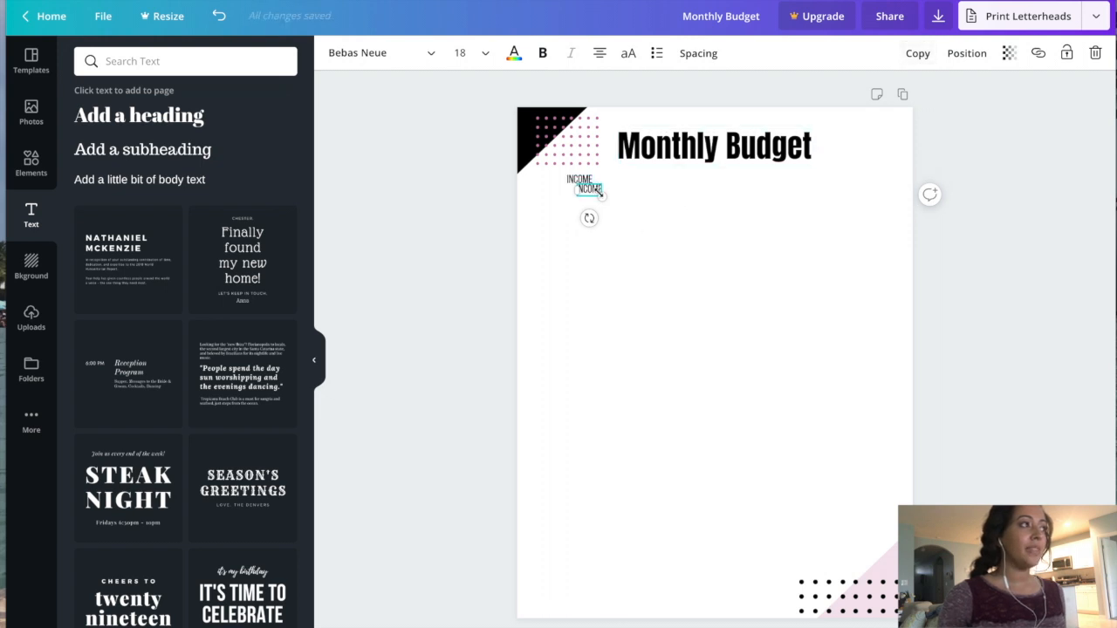
pyautogui.moveTo(587, 190); pyautogui.dragTo(636, 180)
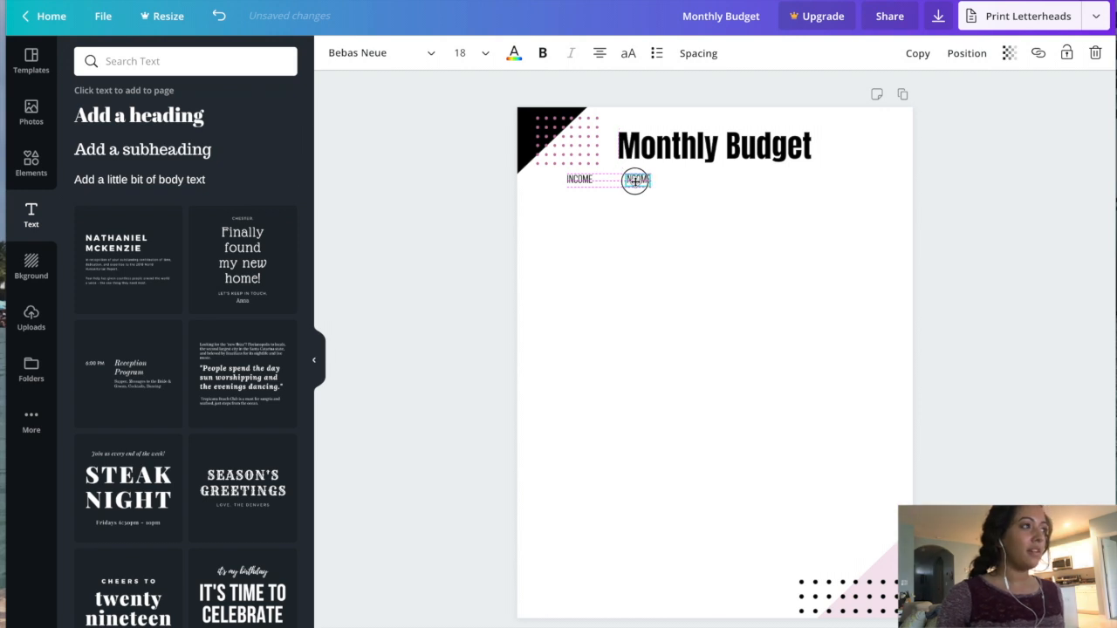
pyautogui.doubleClick(637, 179)
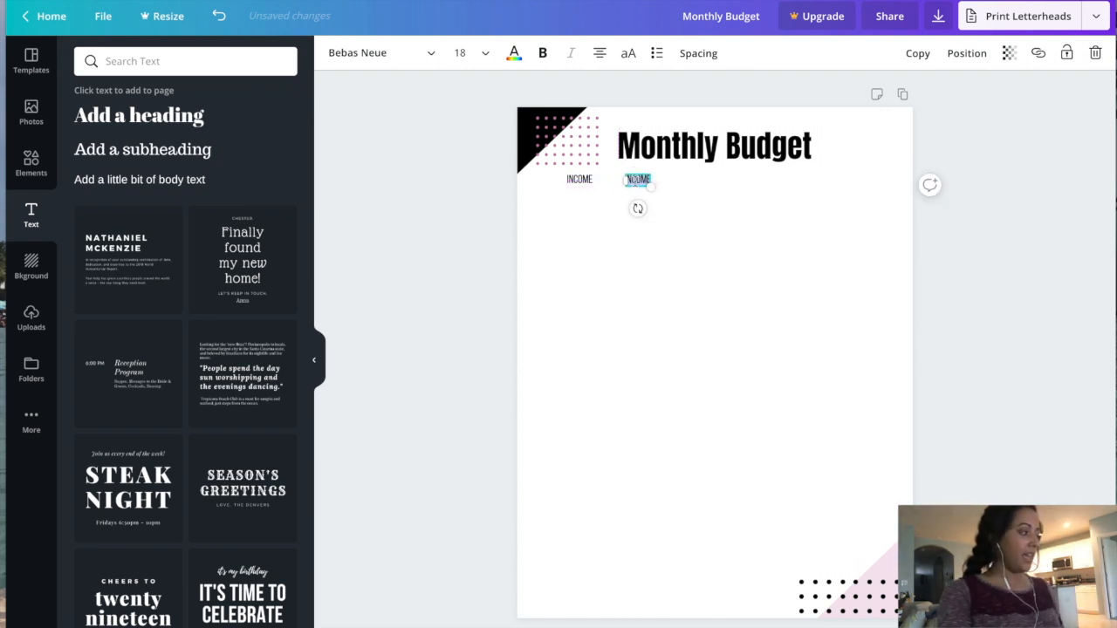
pyautogui.write('BUDGET')
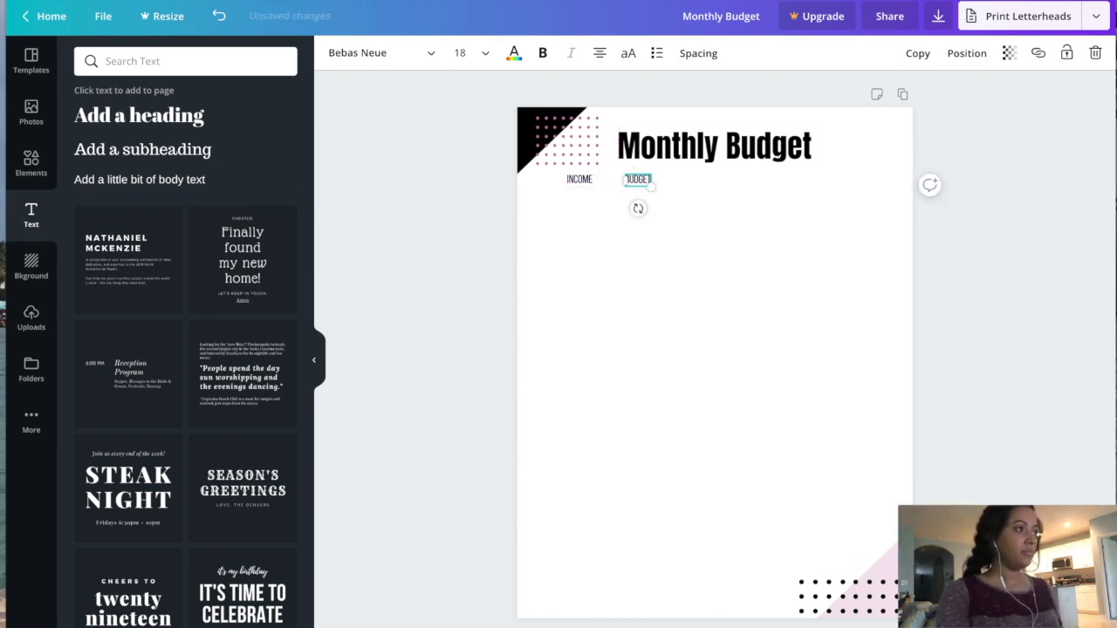
pyautogui.write('ED')
pyautogui.click(660, 199)
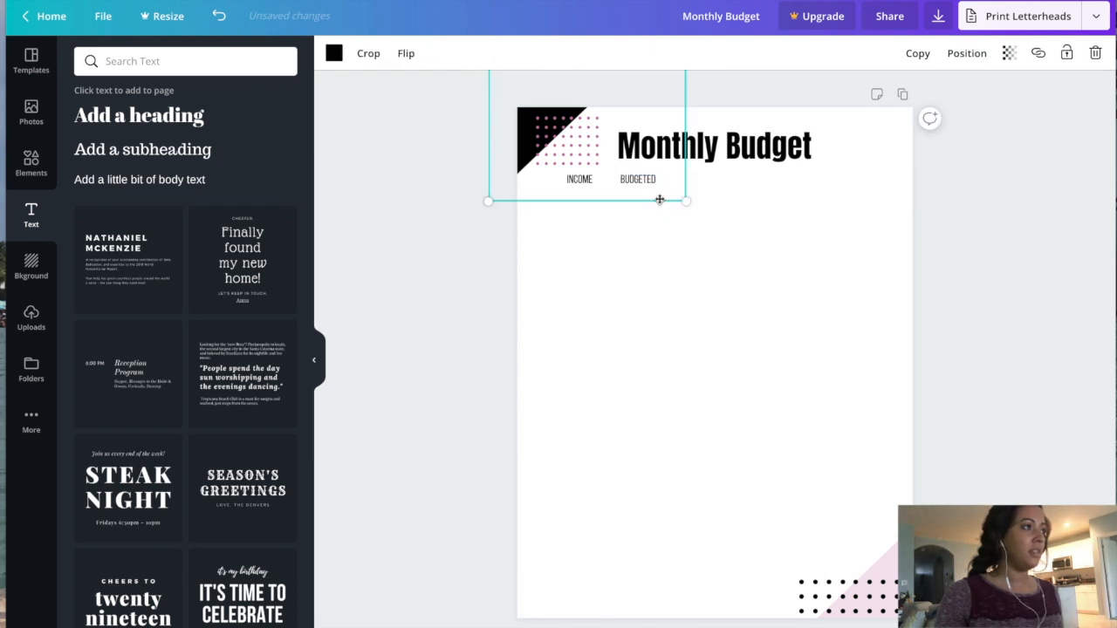
pyautogui.click(690, 235)
# Duplicate the "BUDGETED" label, move the copy further right on the same line, and change its text to "ACTUAL"
pyautogui.click(638, 180)
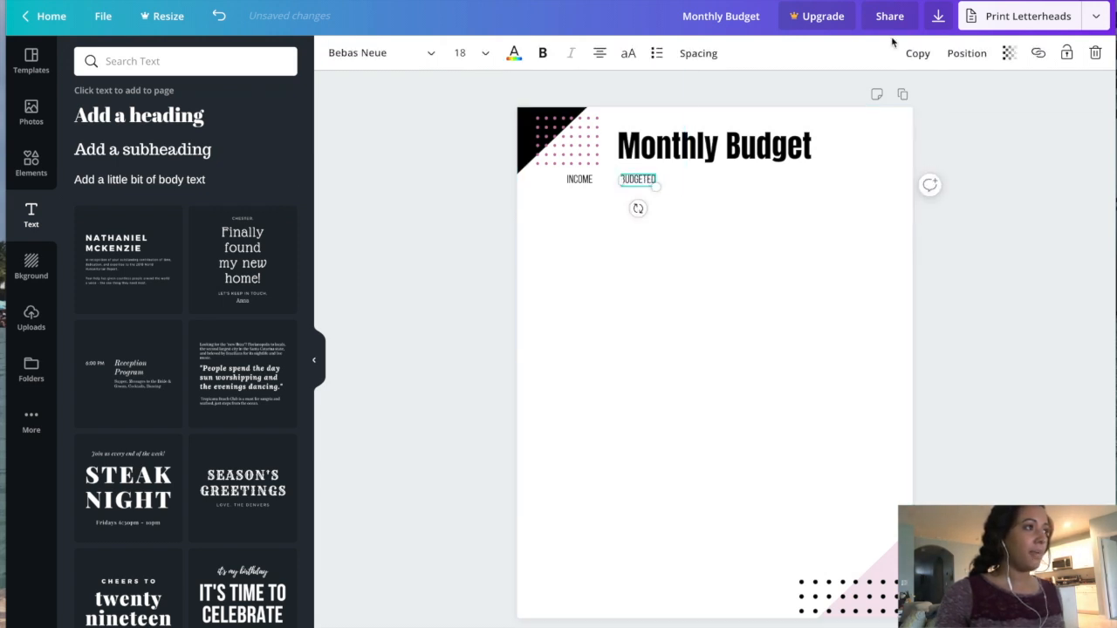
pyautogui.click(916, 54)
pyautogui.moveTo(650, 189); pyautogui.dragTo(724, 178)
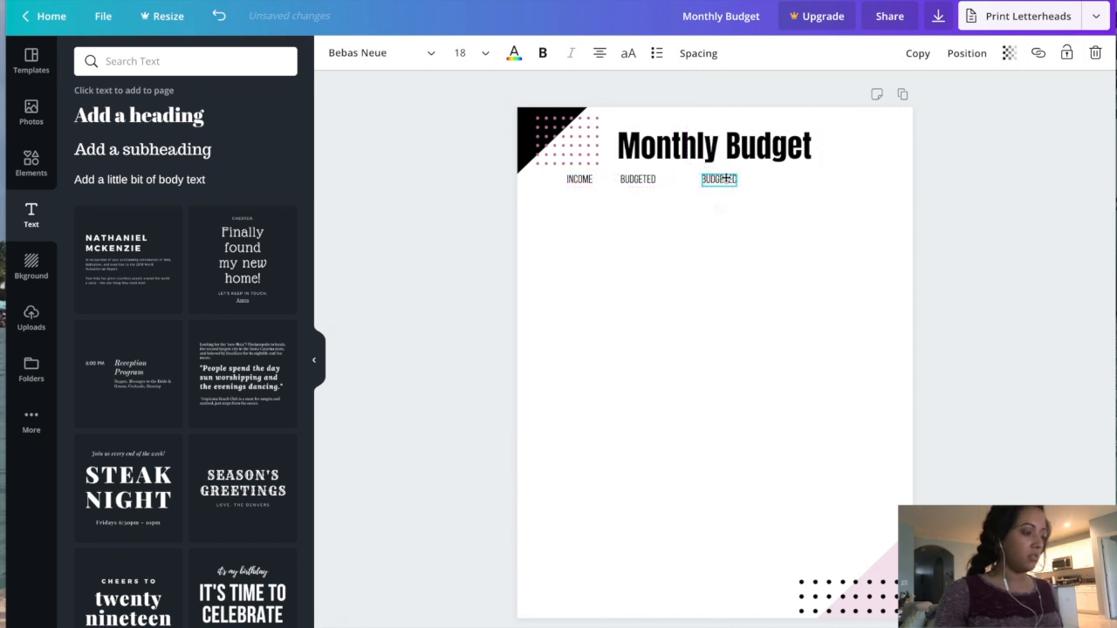
pyautogui.doubleClick(720, 179)
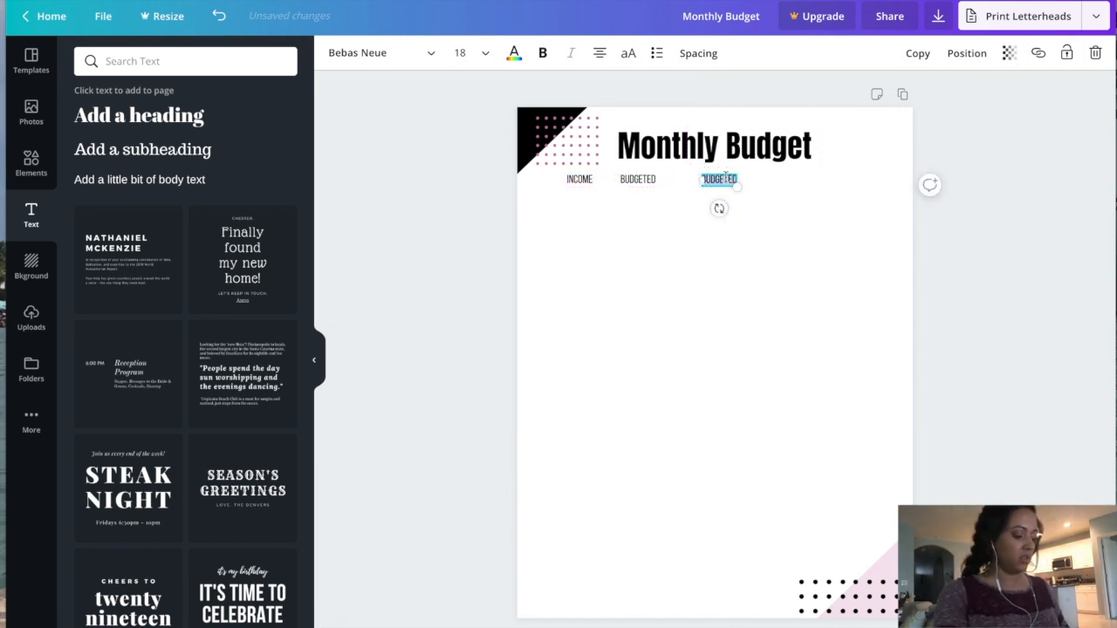
pyautogui.write('Actual')
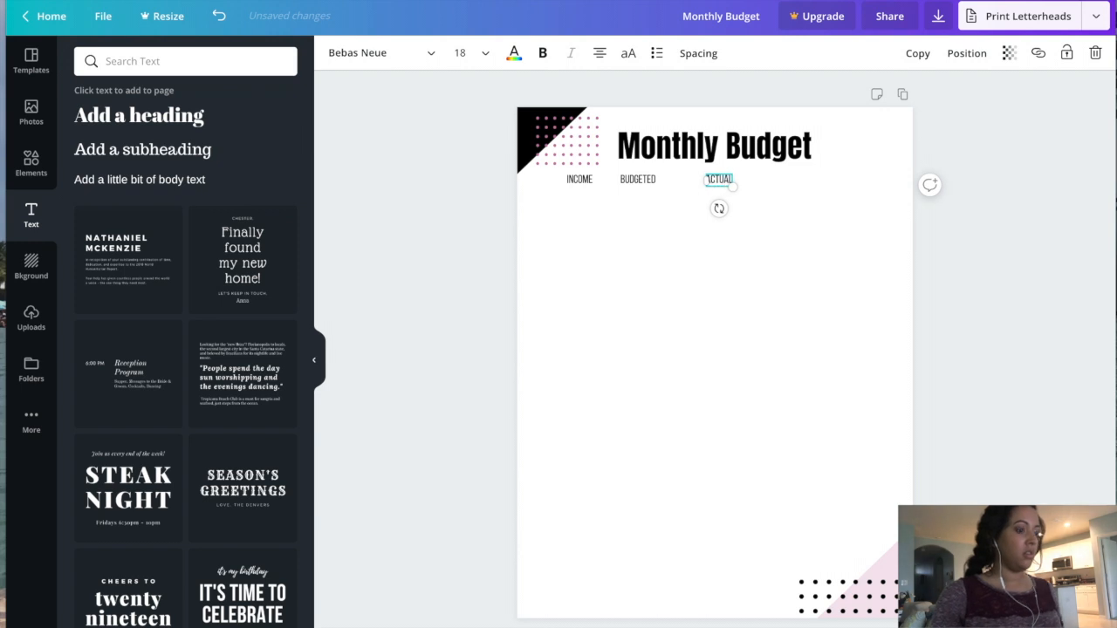
pyautogui.click(785, 260)
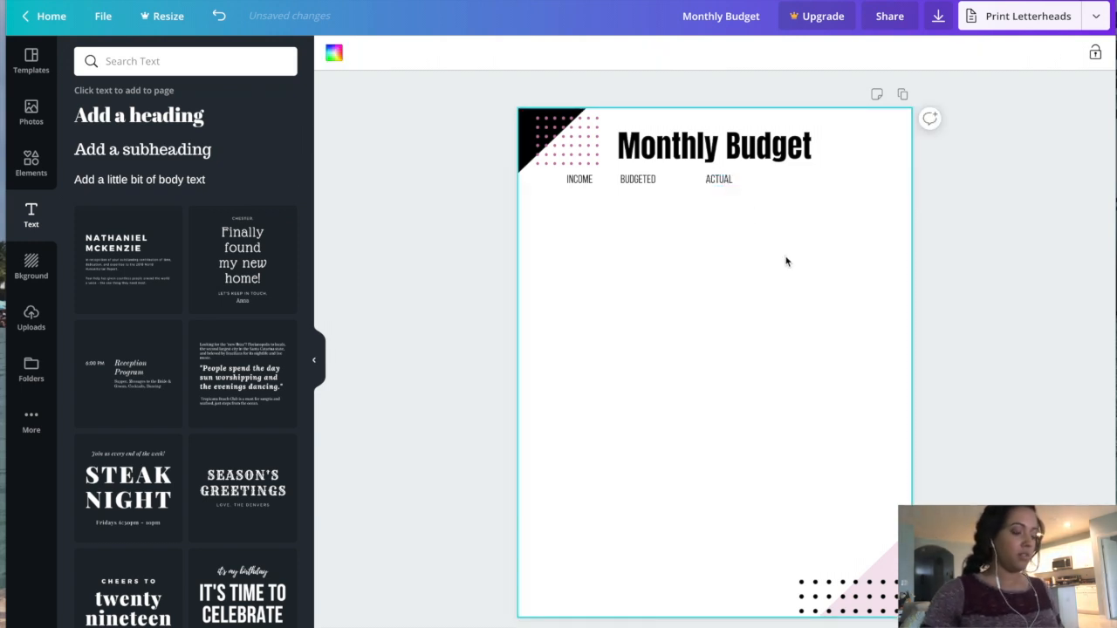
# Duplicate the "ACTUAL" label, move the copy near the page's right margin on the same line, and change its text to "DIFFERENCE"
pyautogui.click(706, 179)
pyautogui.click(918, 53)
pyautogui.moveTo(729, 189); pyautogui.dragTo(842, 179)
pyautogui.doubleClick(842, 180)
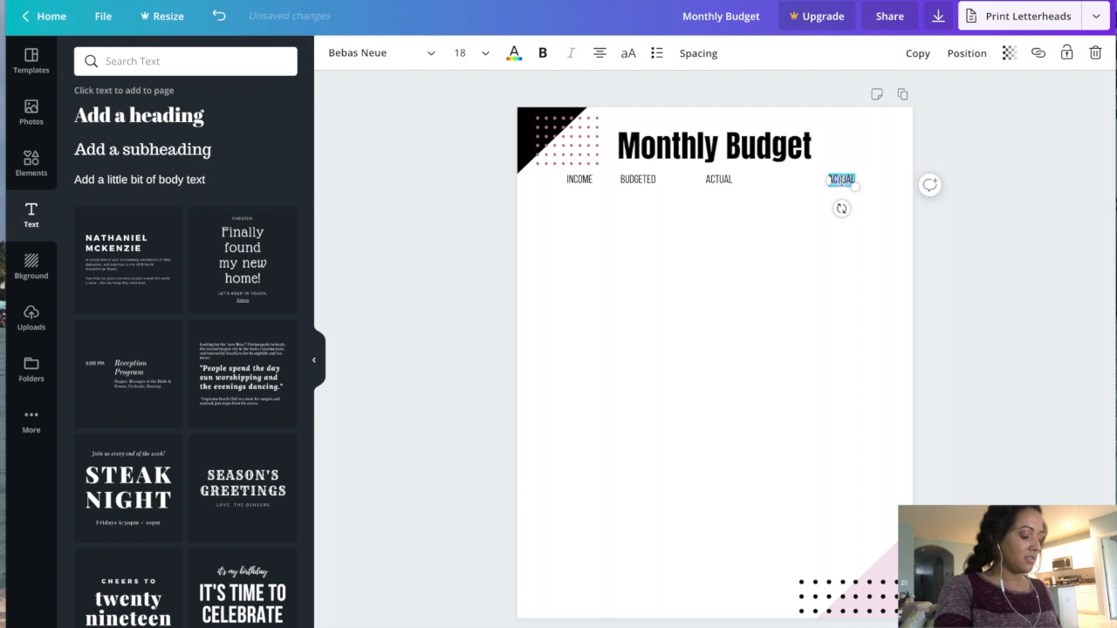
pyautogui.write('DIFFERENCE')
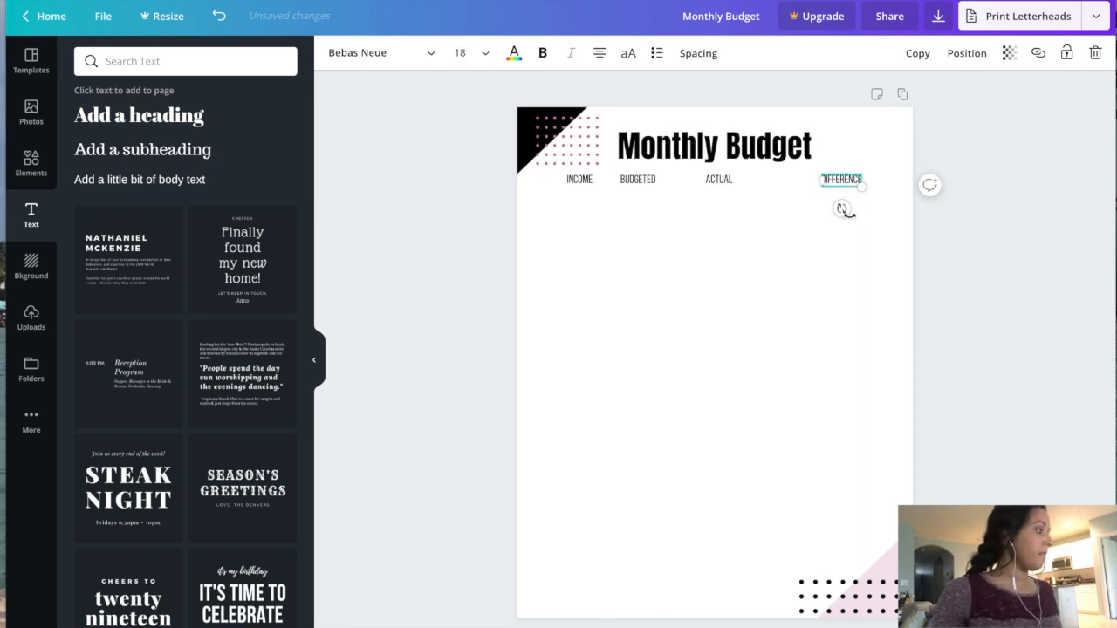
pyautogui.click(840, 284)
# Shift the "ACTUAL" and "BUDGETED" labels to the right along the header line to spread out the columns
pyautogui.moveTo(717, 180); pyautogui.dragTo(744, 180)
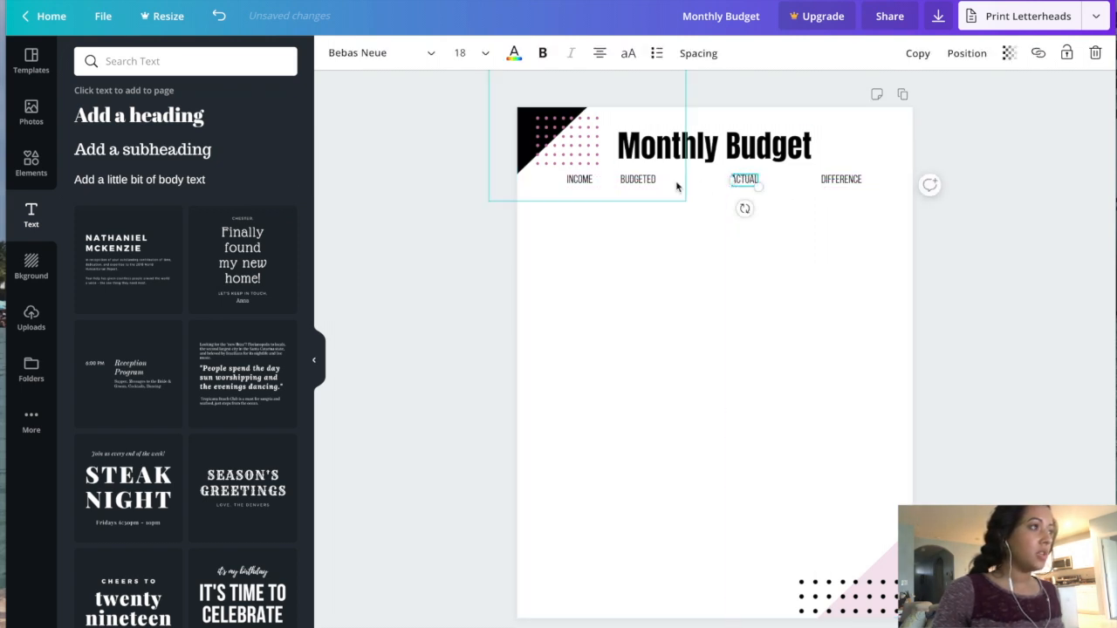
pyautogui.moveTo(653, 182); pyautogui.dragTo(751, 179)
pyautogui.click(699, 230)
pyautogui.click(759, 255)
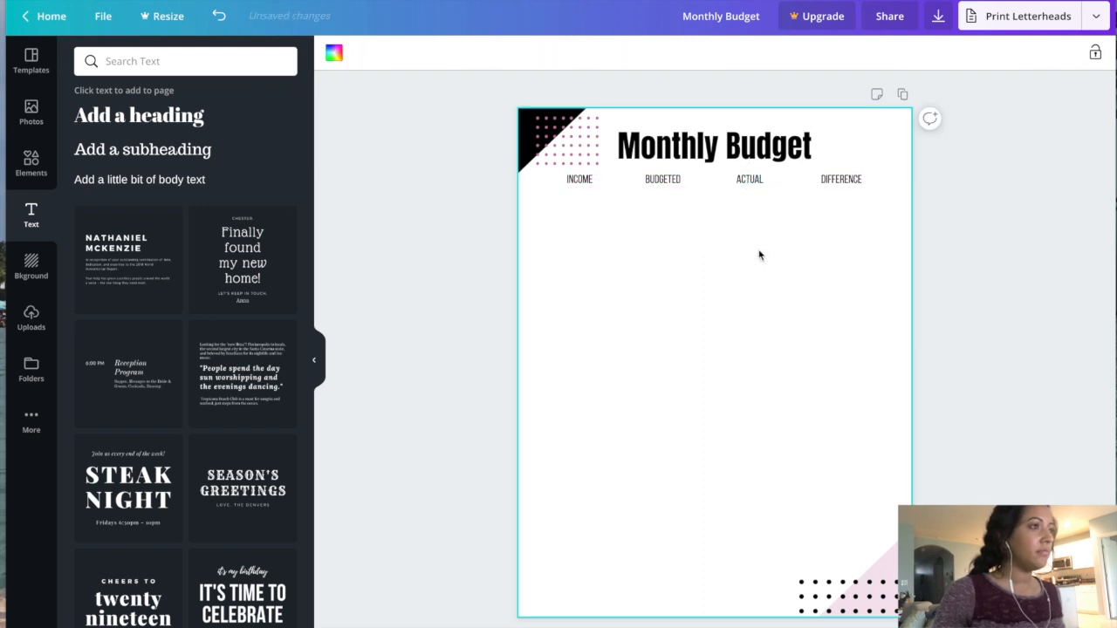
# Move "INCOME" and "DIFFERENCE" outward towards the page margins, and nudge "BUDGETED" and "ACTUAL" right to even out the spacing
pyautogui.moveTo(845, 181); pyautogui.dragTo(855, 181)
pyautogui.moveTo(581, 180)
pyautogui.mouseDown()
pyautogui.moveTo(564, 181)
pyautogui.moveTo(576, 182)
pyautogui.mouseUp()
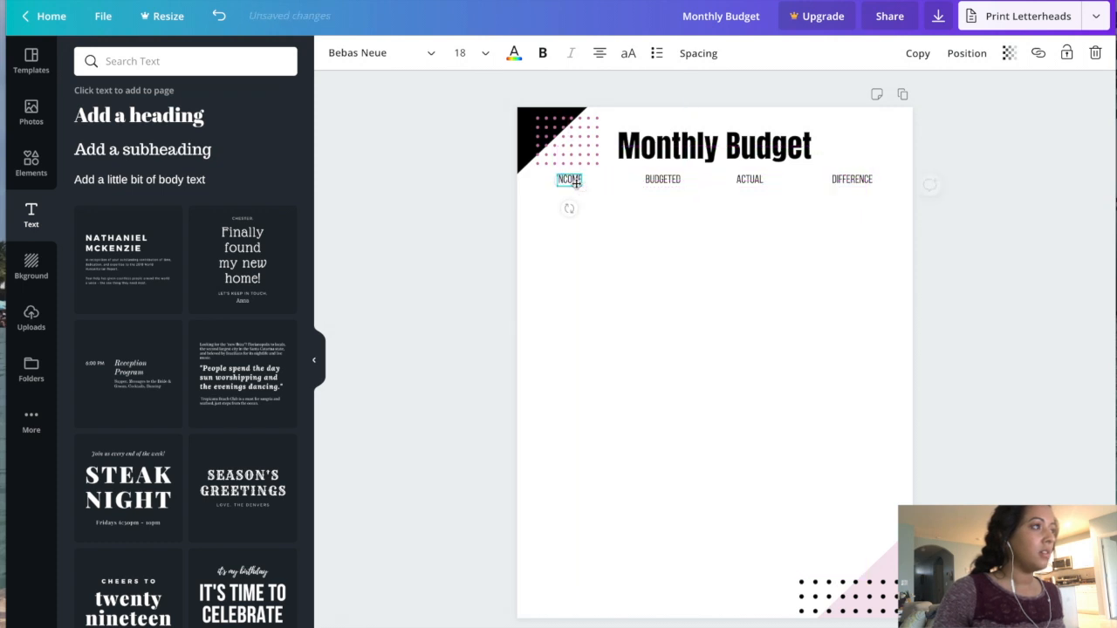
pyautogui.moveTo(661, 180); pyautogui.dragTo(666, 181)
pyautogui.click(748, 180)
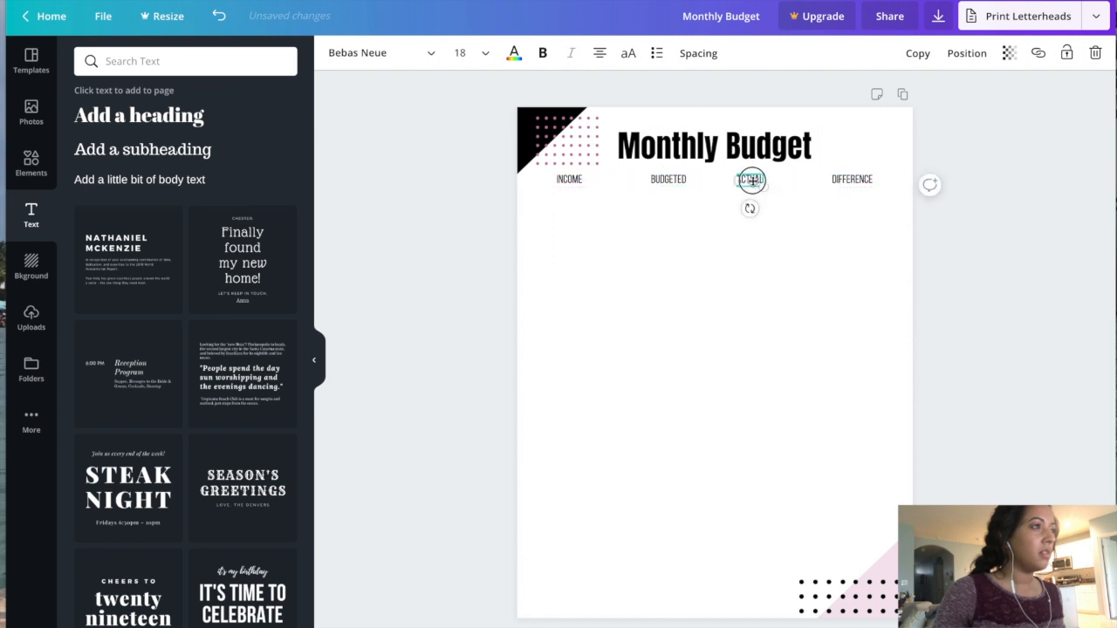
pyautogui.moveTo(750, 180); pyautogui.dragTo(760, 179)
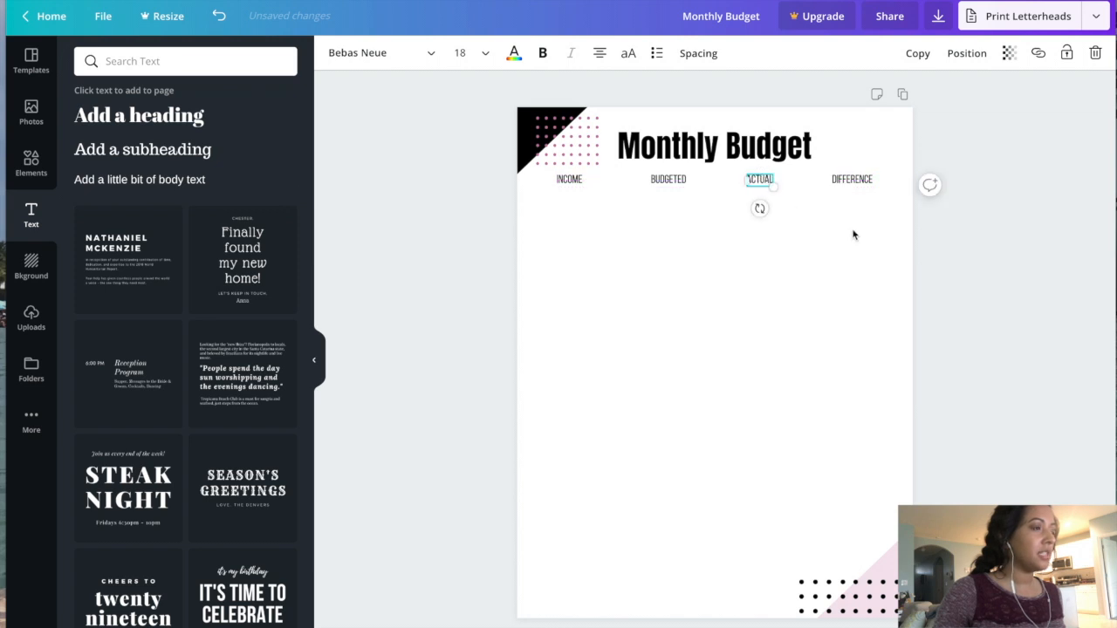
pyautogui.click(853, 234)
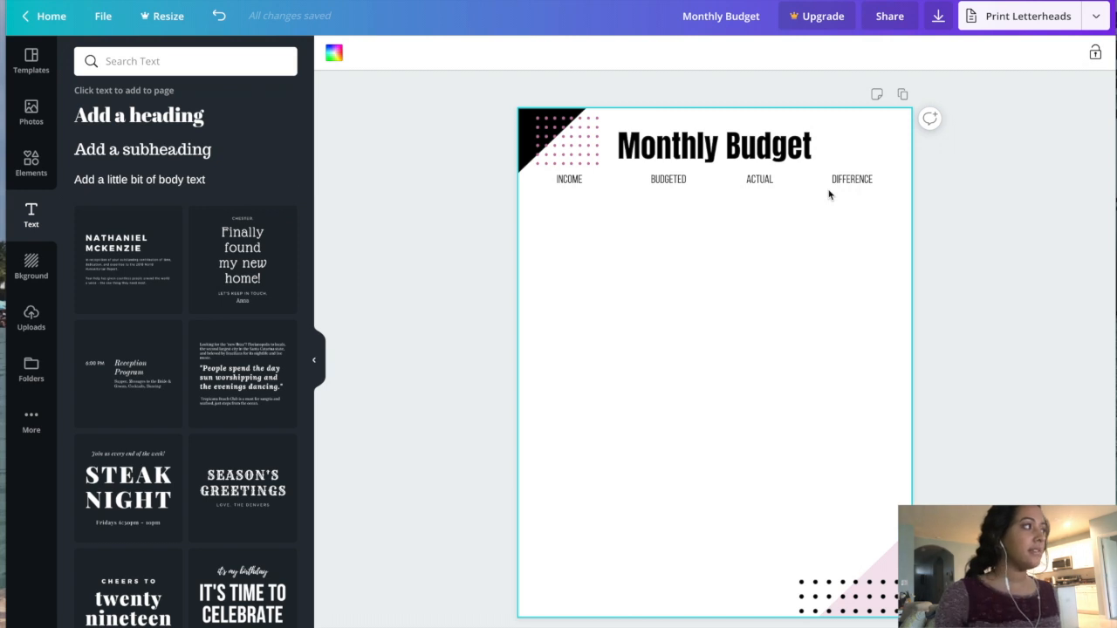
# Browse the full set of shape elements and add the solid rounded square to the page
pyautogui.click(35, 175)
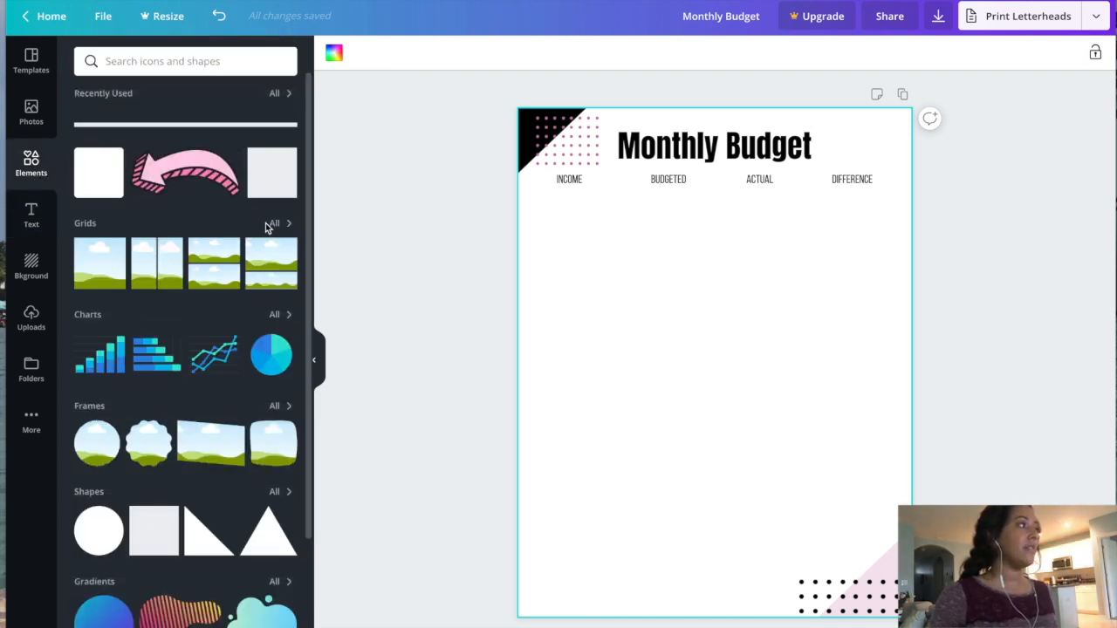
pyautogui.scroll(-2, 234, 300)
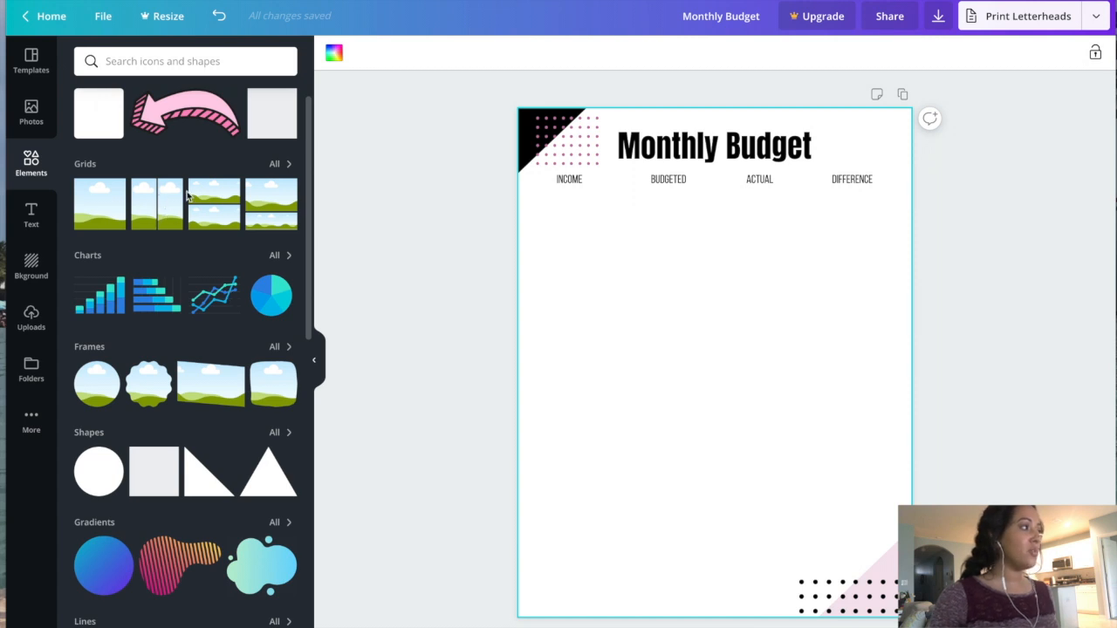
pyautogui.scroll(-4, 188, 244)
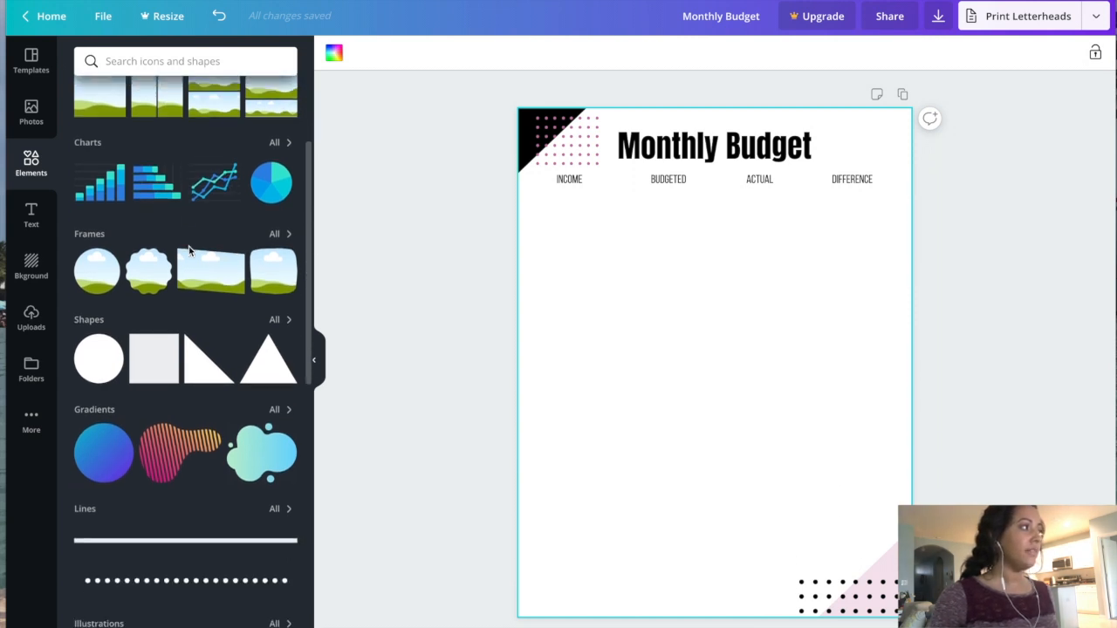
pyautogui.scroll(-1, 188, 250)
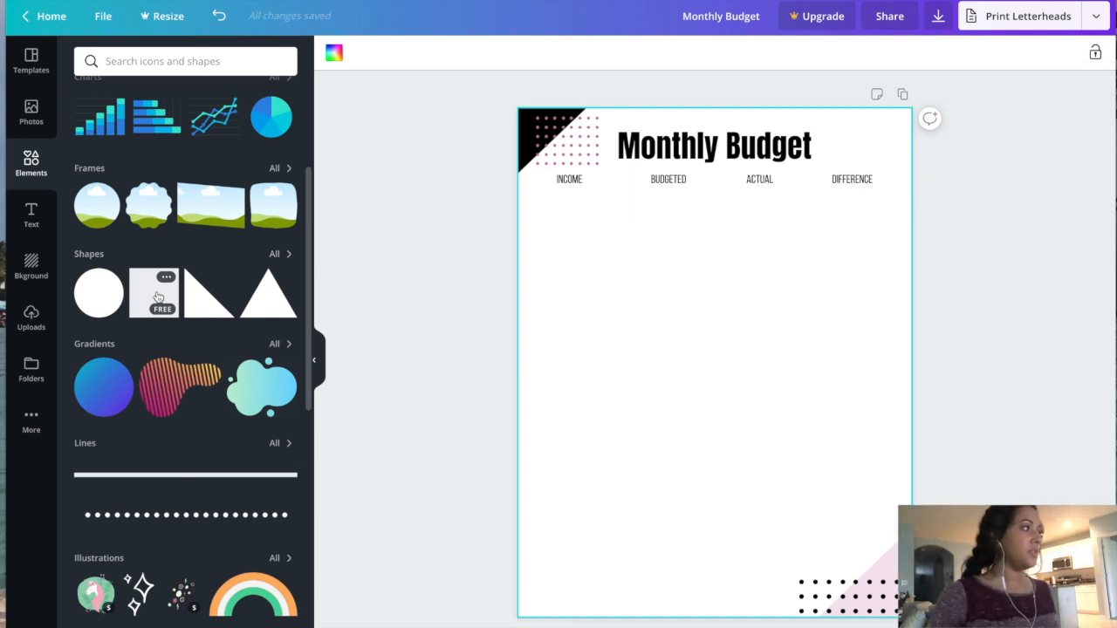
pyautogui.click(275, 256)
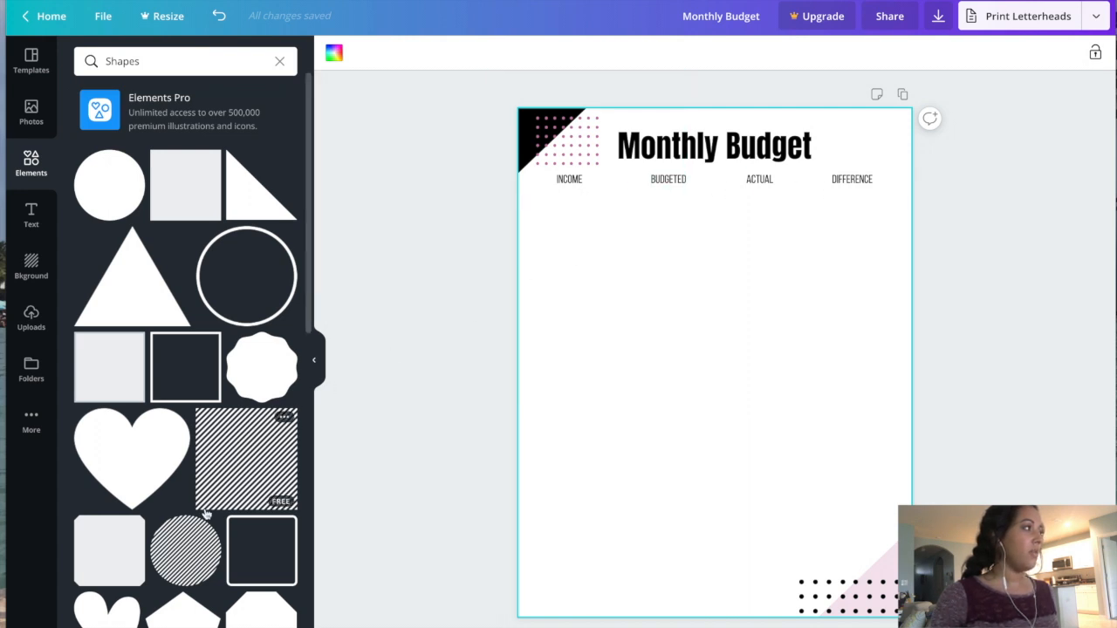
pyautogui.scroll(-2, 231, 530)
pyautogui.scroll(-5, 231, 530)
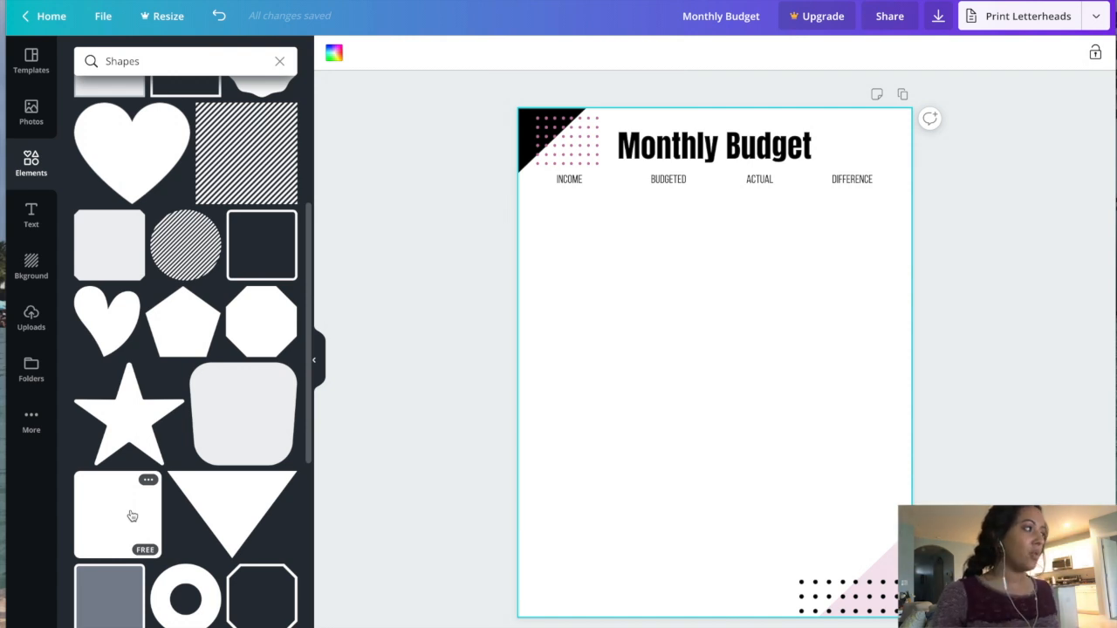
pyautogui.click(131, 515)
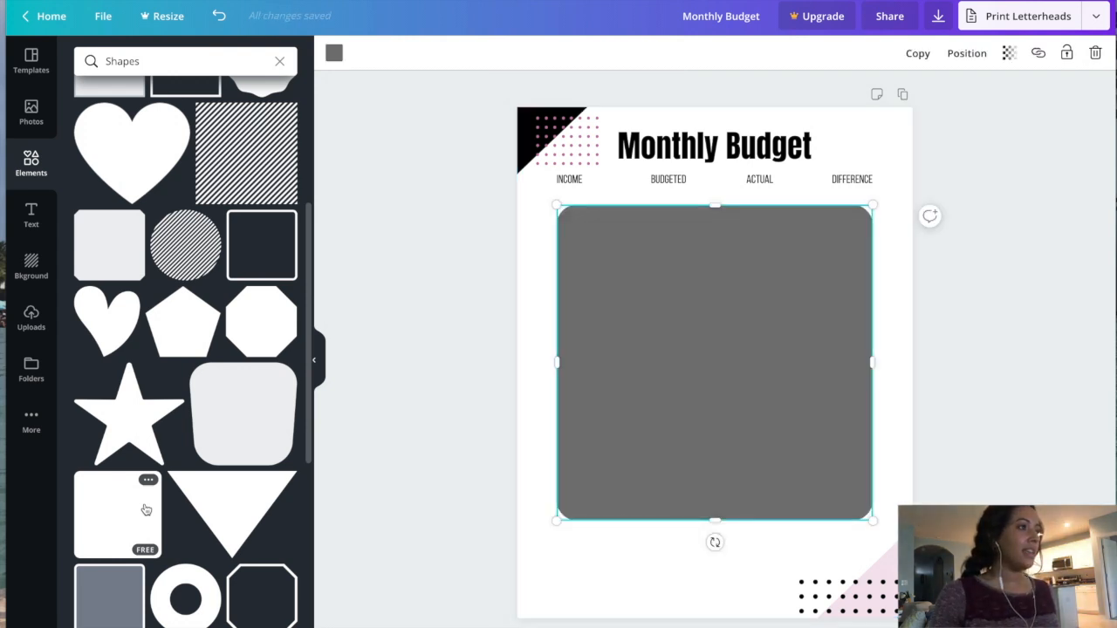
# Recolor the rounded square with the document's mauve pink and flatten it into a thin horizontal bar below the column labels
pyautogui.click(337, 57)
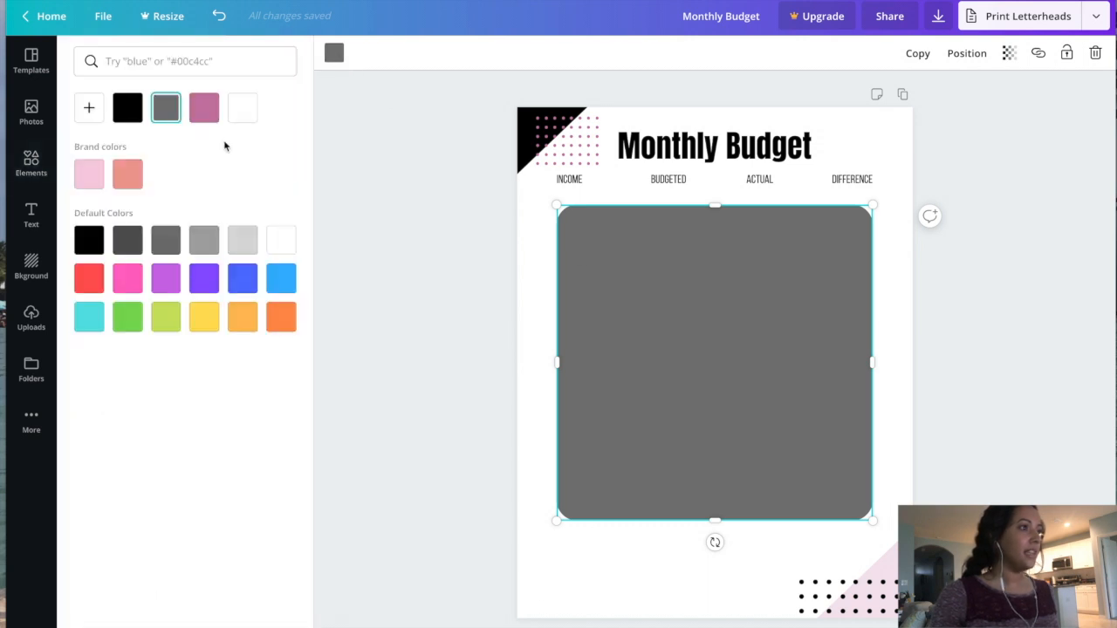
pyautogui.click(204, 109)
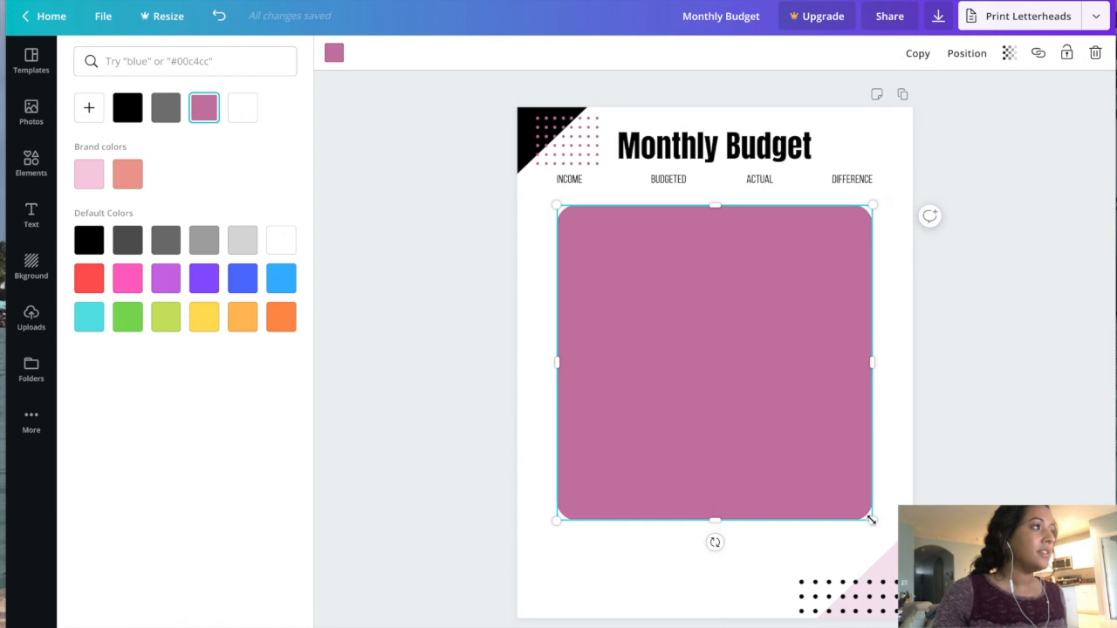
pyautogui.moveTo(872, 520); pyautogui.dragTo(823, 447)
pyautogui.moveTo(654, 246); pyautogui.dragTo(870, 194)
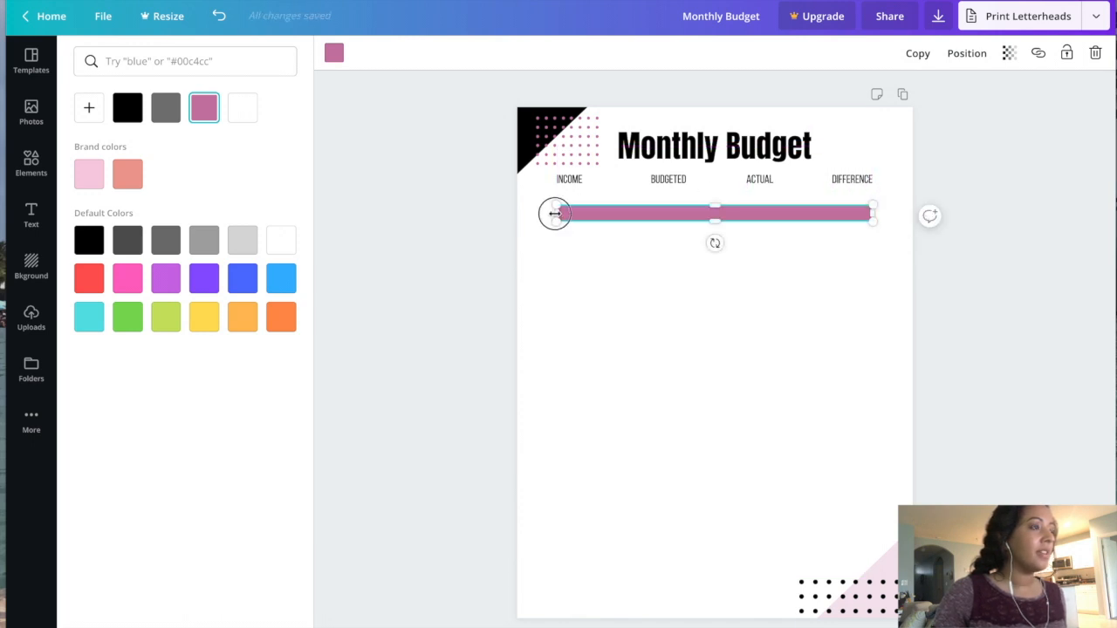
# Move the pink bar up onto the column label line and send it to the back behind the text
pyautogui.moveTo(645, 213); pyautogui.dragTo(642, 179)
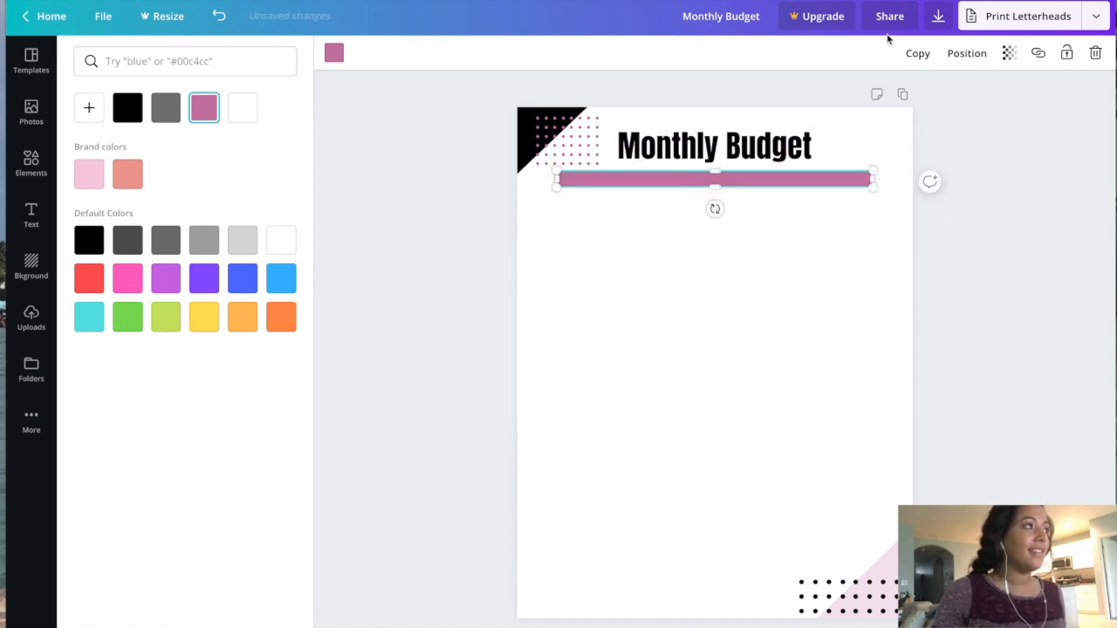
pyautogui.click(976, 61)
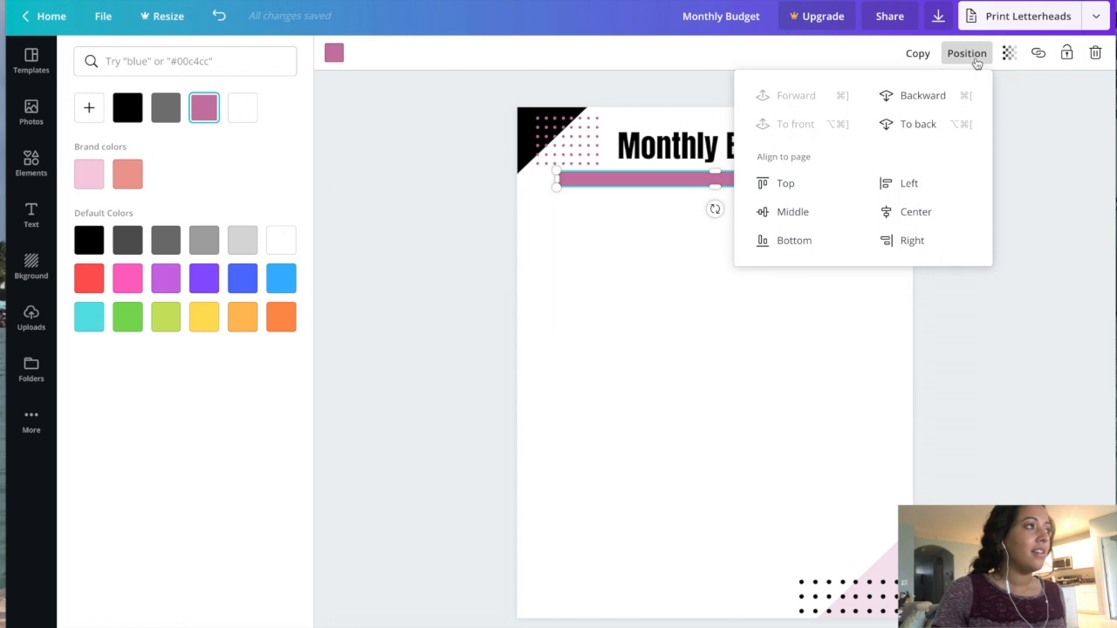
pyautogui.click(930, 123)
pyautogui.click(817, 314)
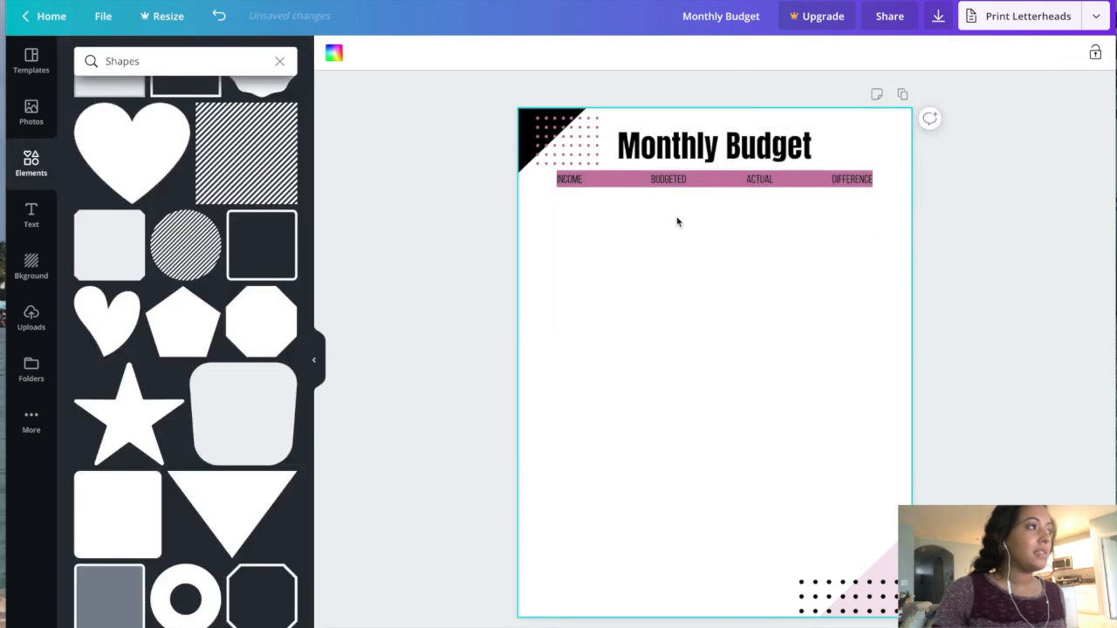
# Extend the pink header bar slightly at both ends so it reaches past the "INCOME" and "DIFFERENCE" labels
pyautogui.click(621, 181)
pyautogui.click(699, 181)
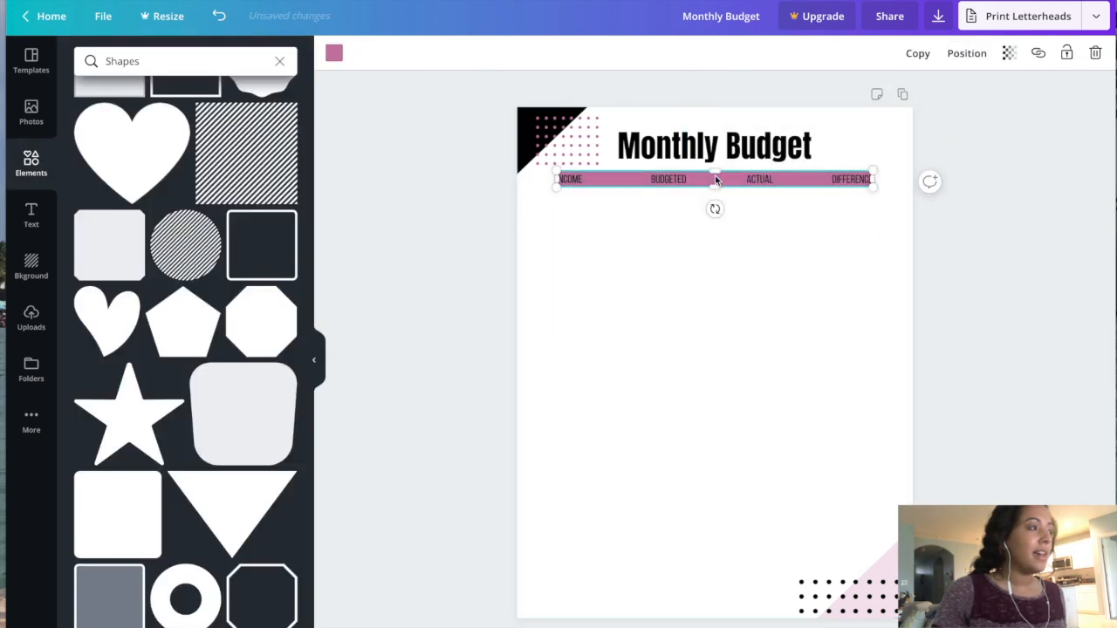
pyautogui.moveTo(556, 179); pyautogui.dragTo(554, 199)
pyautogui.moveTo(873, 178); pyautogui.dragTo(878, 184)
pyautogui.click(882, 260)
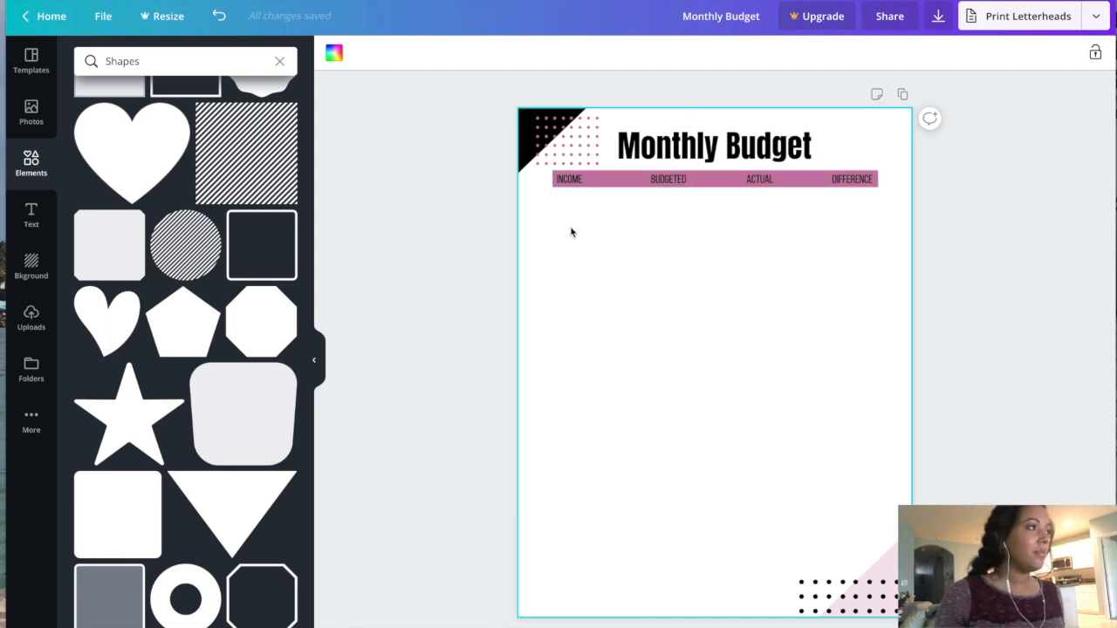
pyautogui.click(549, 191)
pyautogui.click(631, 238)
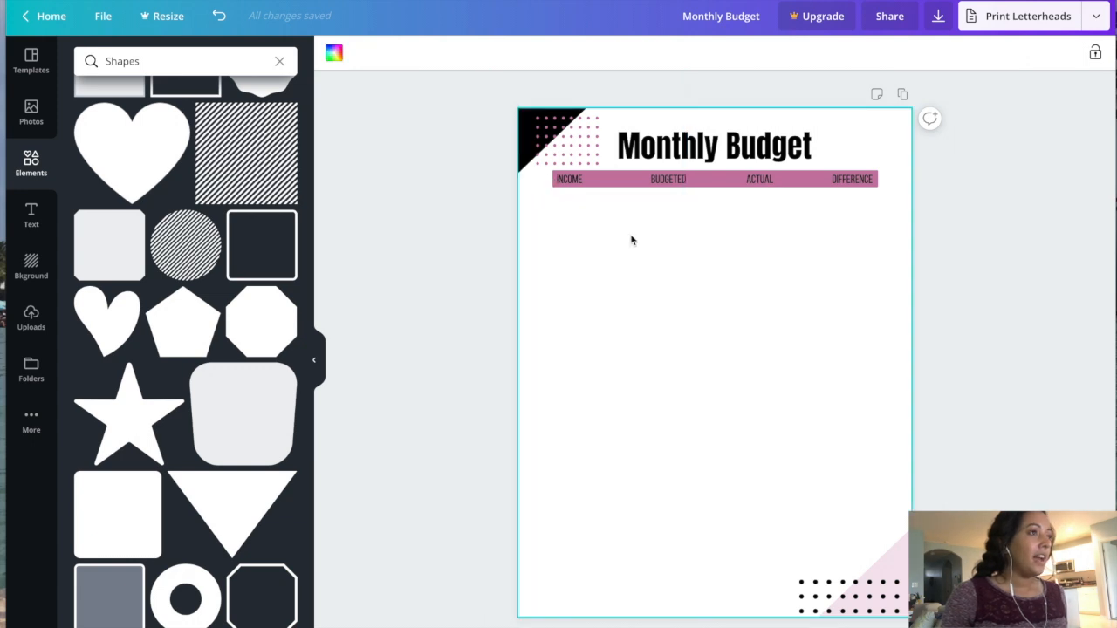
# Duplicate the pink header bar and place the copy a short gap below it, aligned with its ends
pyautogui.click(757, 180)
pyautogui.click(814, 186)
pyautogui.click(917, 53)
pyautogui.moveTo(797, 195); pyautogui.dragTo(792, 220)
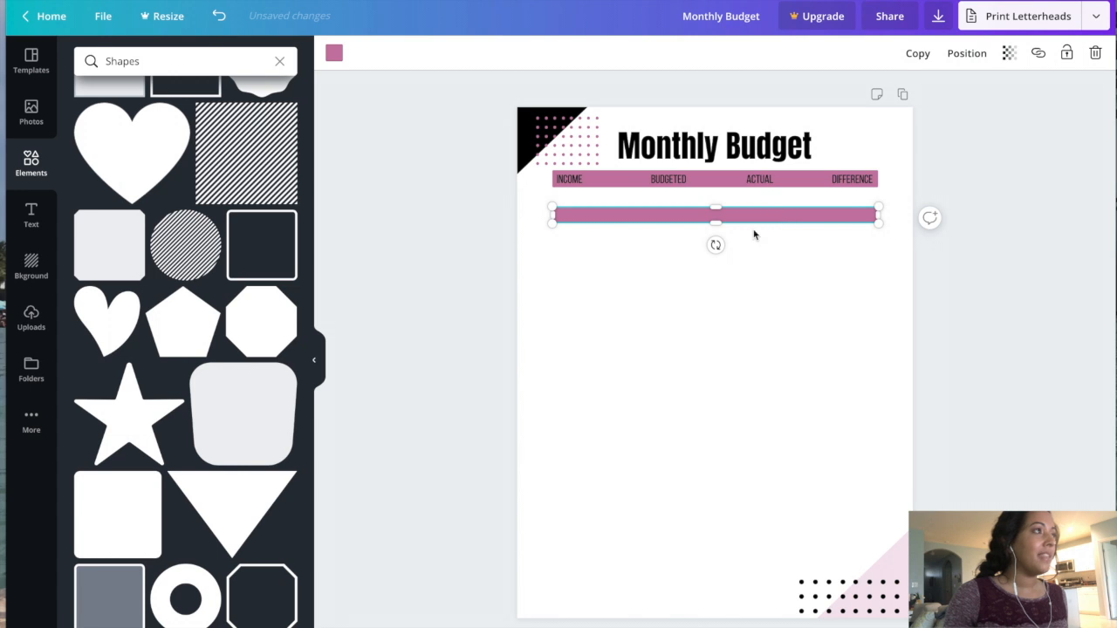
pyautogui.click(740, 253)
# Duplicate the "INCOME" label, move the copy to the lower bar's left end, and change its text to "TOTAL INCCOME"
pyautogui.doubleClick(572, 178)
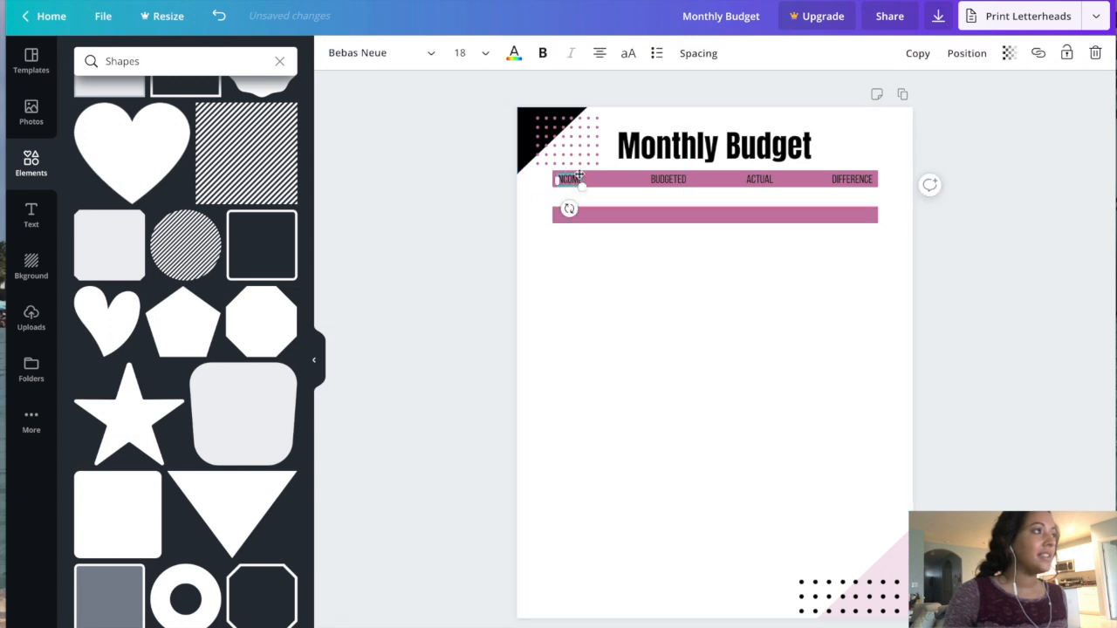
pyautogui.click(922, 52)
pyautogui.moveTo(579, 190); pyautogui.dragTo(569, 217)
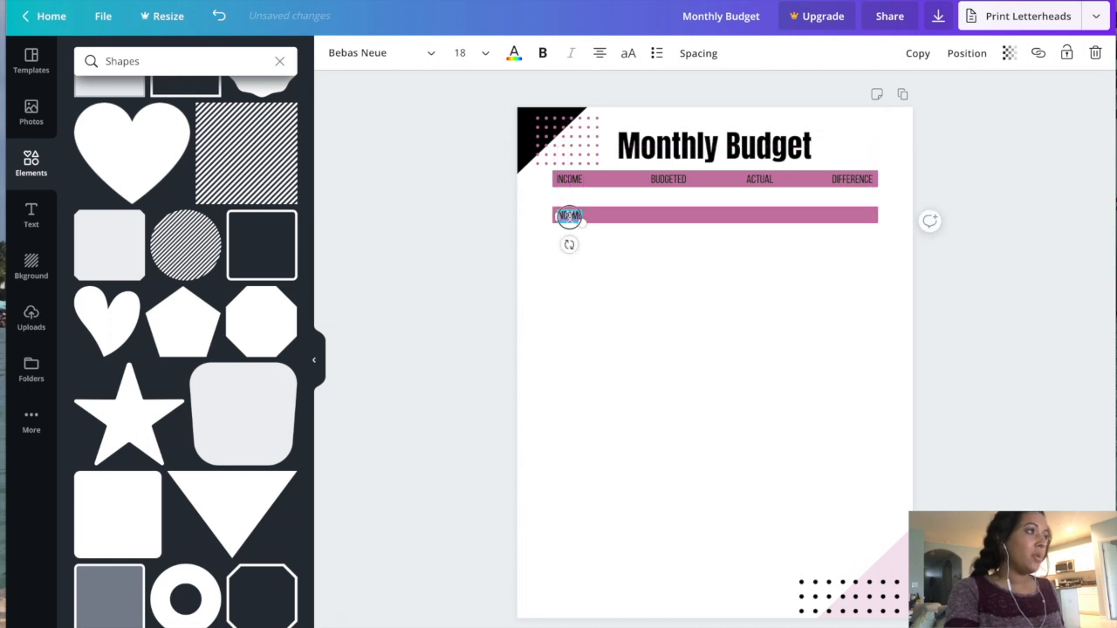
pyautogui.write('TOTAL')
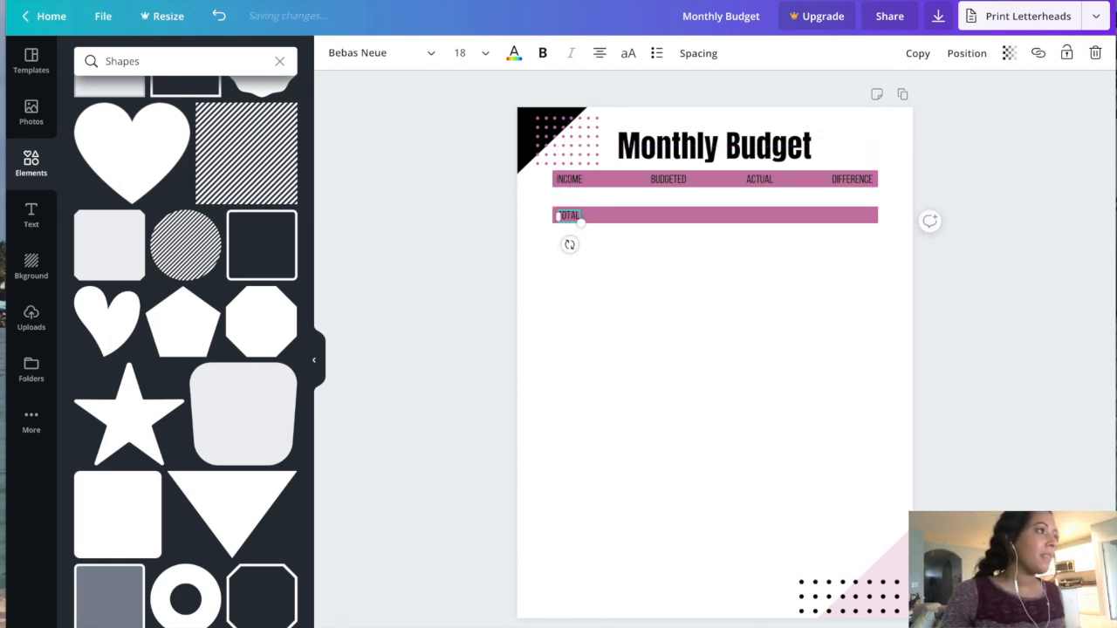
pyautogui.press('Return')
pyautogui.write('INCCOME')
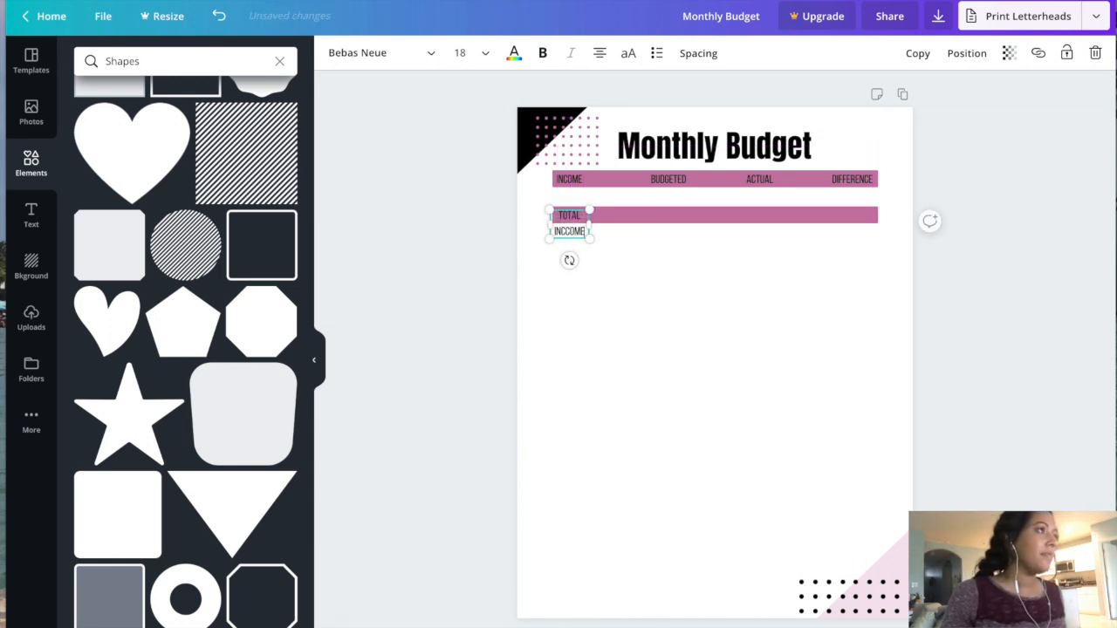
# Widen the new label's text box so the text fits on one line, and shift it right to sit inside the lower bar
pyautogui.moveTo(590, 221); pyautogui.dragTo(606, 220)
pyautogui.click(612, 254)
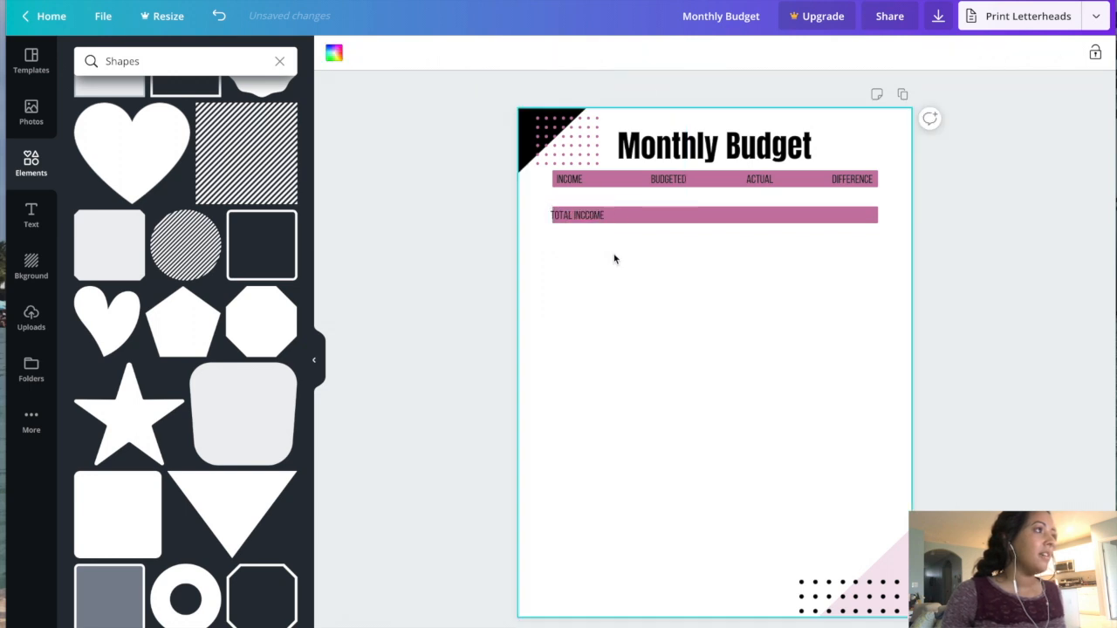
pyautogui.moveTo(575, 213); pyautogui.dragTo(581, 212)
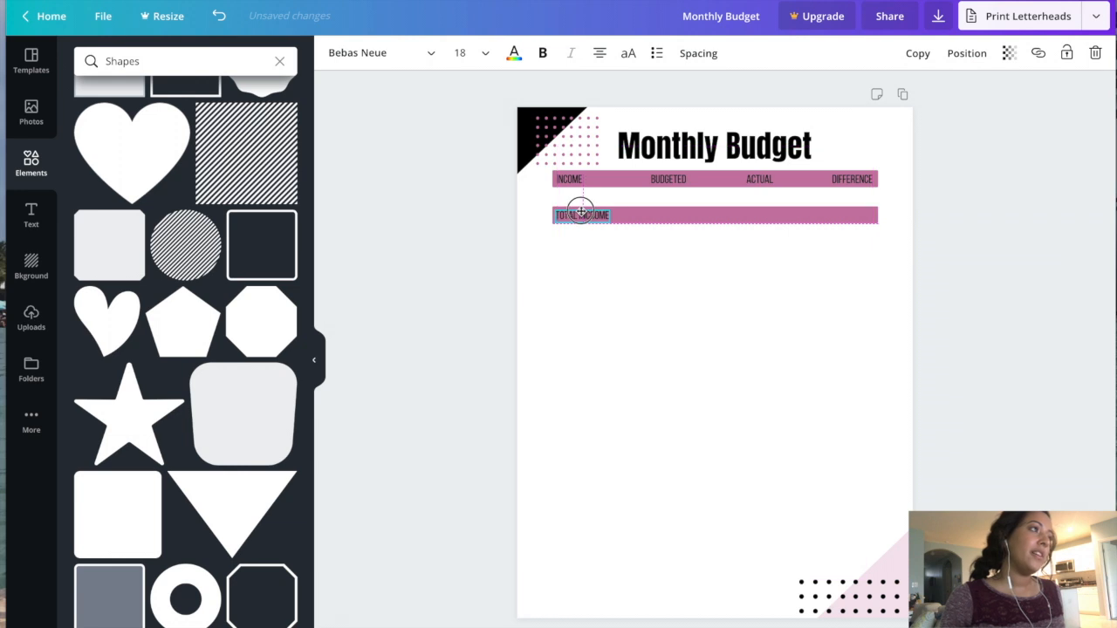
pyautogui.click(607, 261)
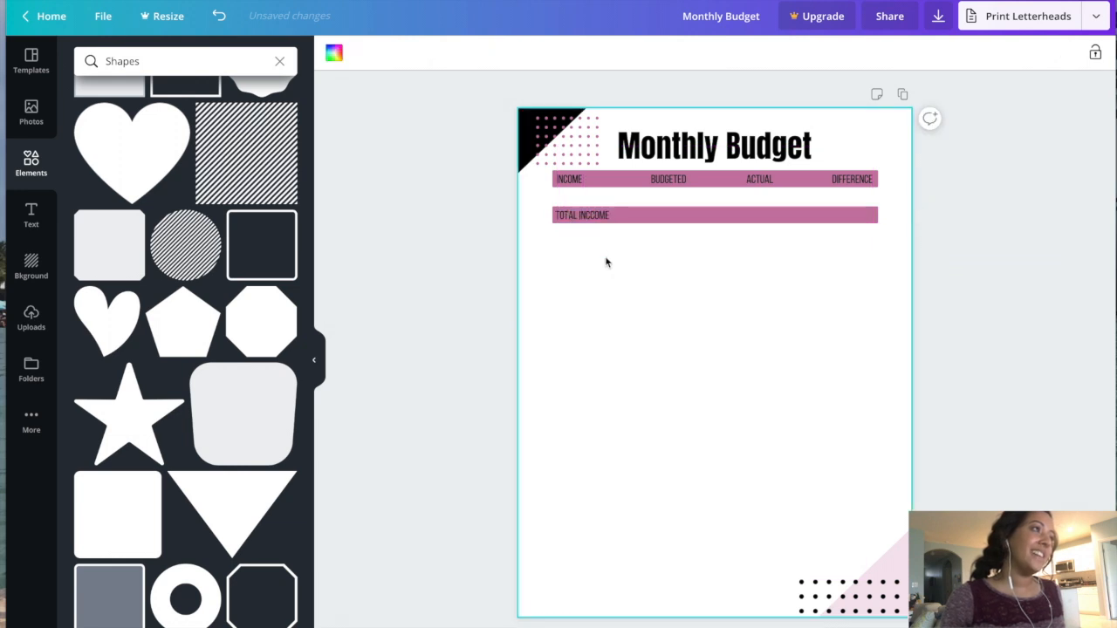
# Correct the lower bar's label to "TOTAL INCOME" and nudge it left to the start of the bar
pyautogui.click(597, 217)
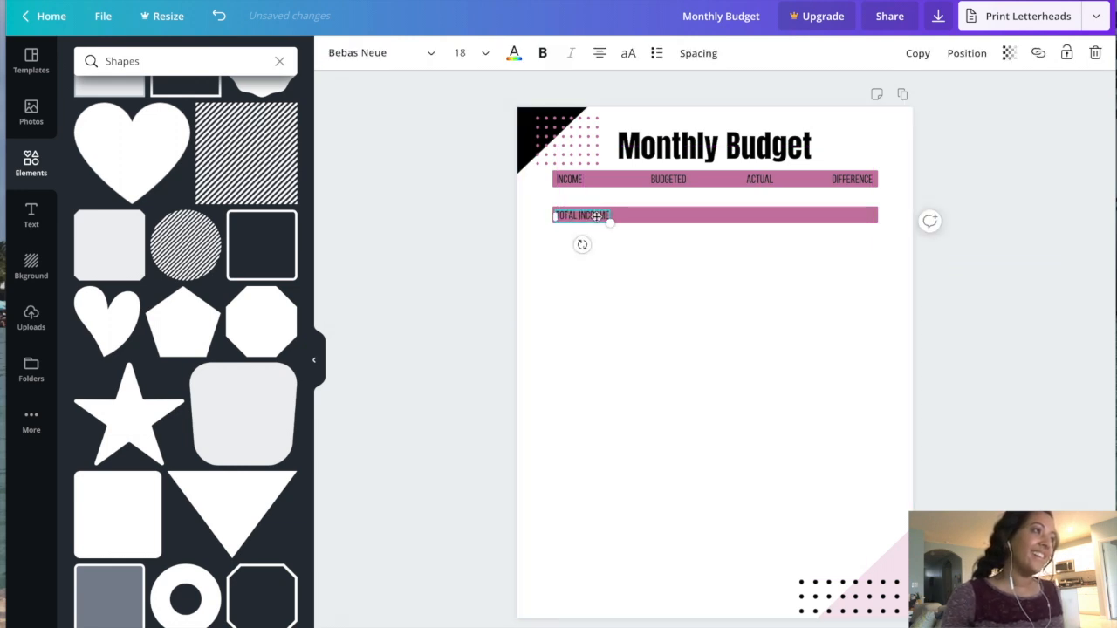
pyautogui.click(597, 217)
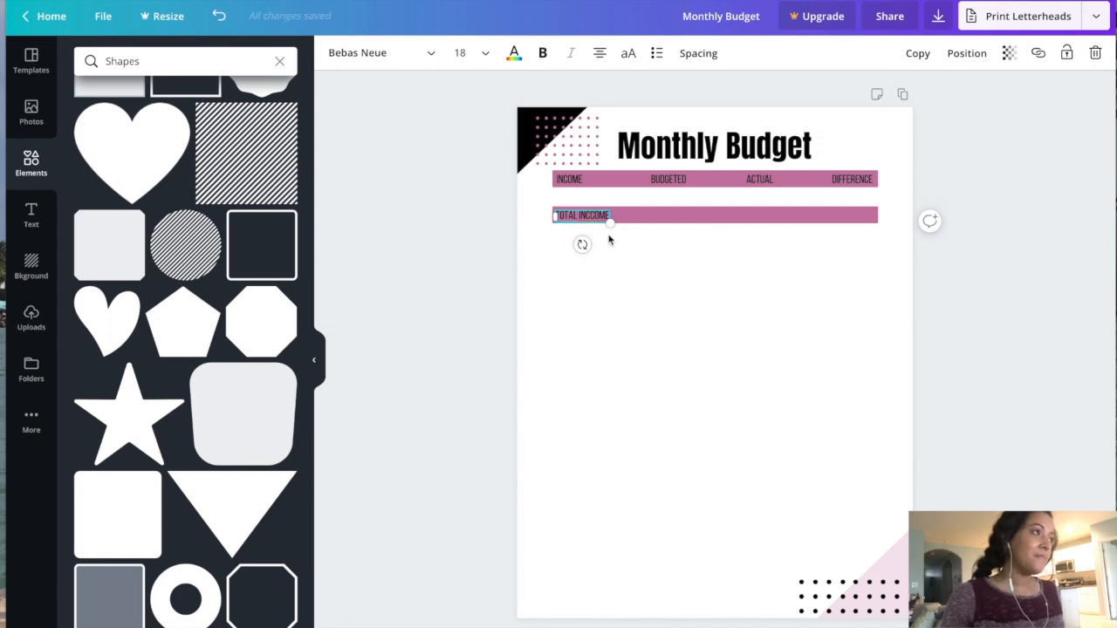
pyautogui.click(588, 215)
pyautogui.press('BackSpace')
pyautogui.click(625, 256)
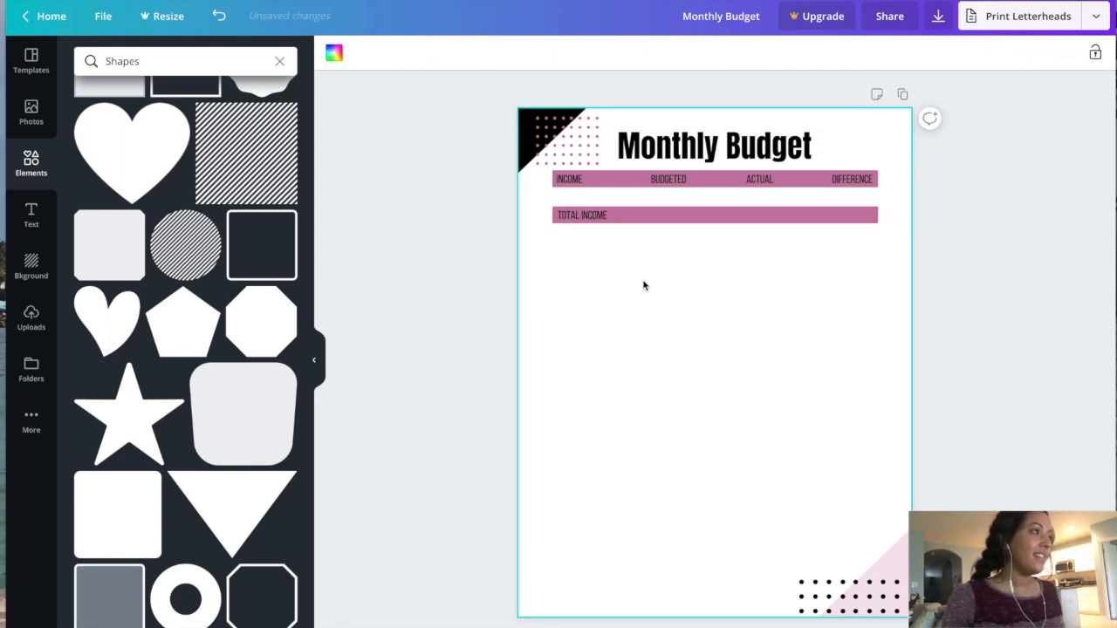
pyautogui.click(596, 216)
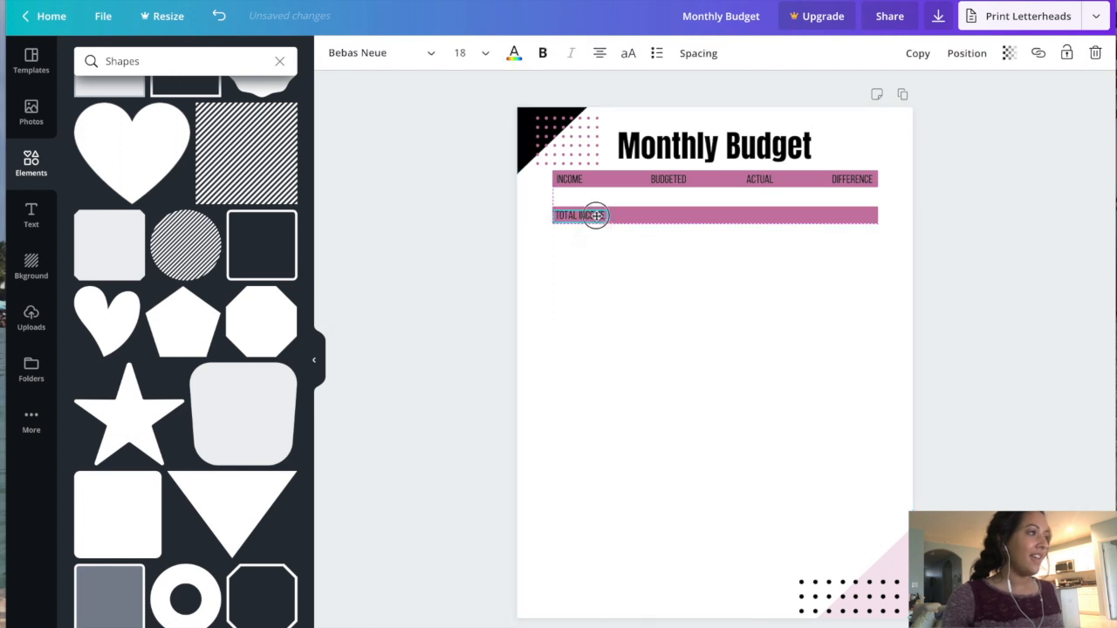
pyautogui.click(620, 289)
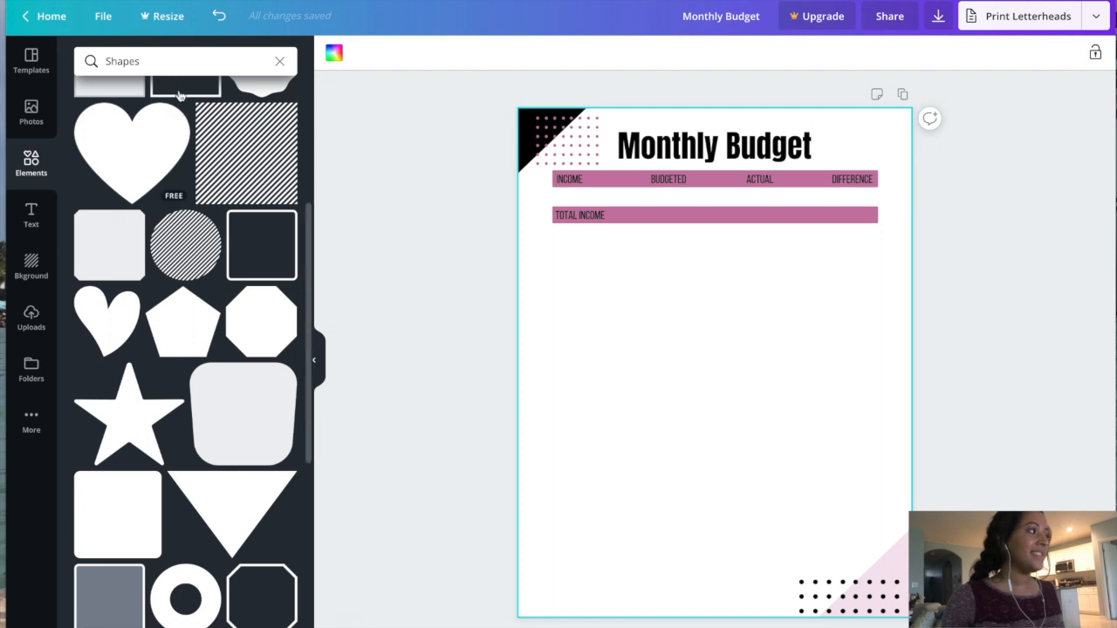
# Add a solid line element to the page and color it black
pyautogui.click(280, 62)
pyautogui.click(31, 171)
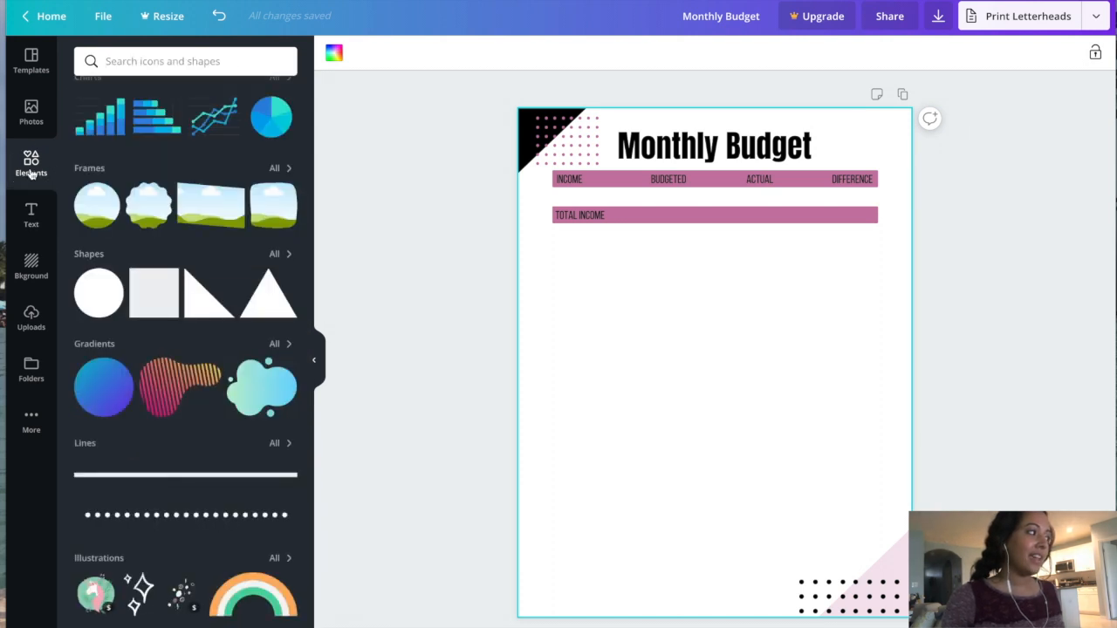
pyautogui.click(231, 480)
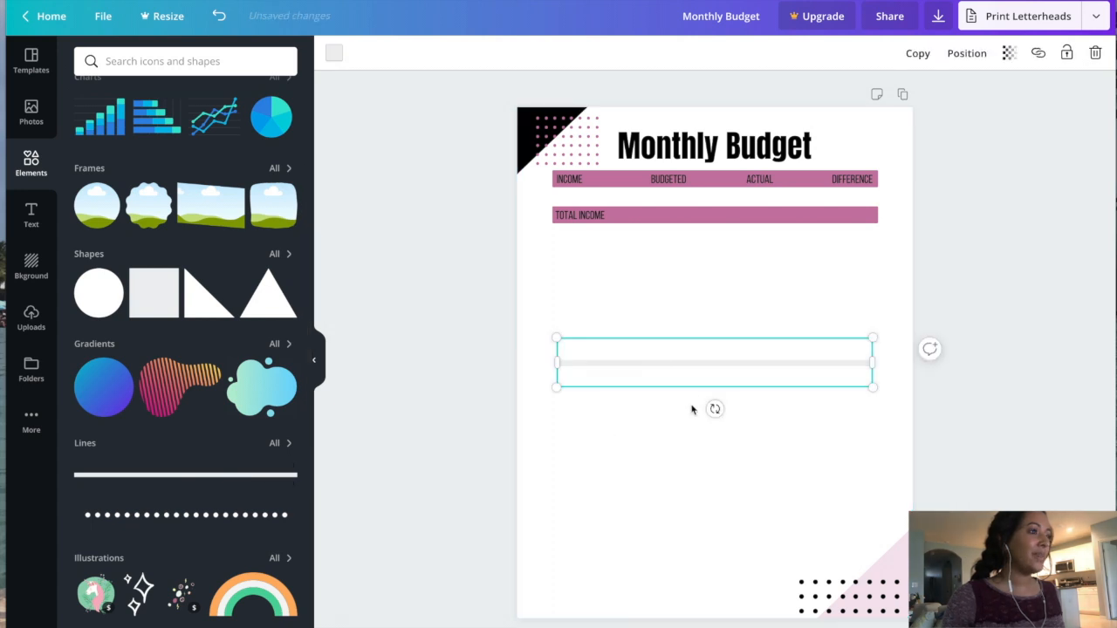
pyautogui.click(335, 54)
pyautogui.click(127, 107)
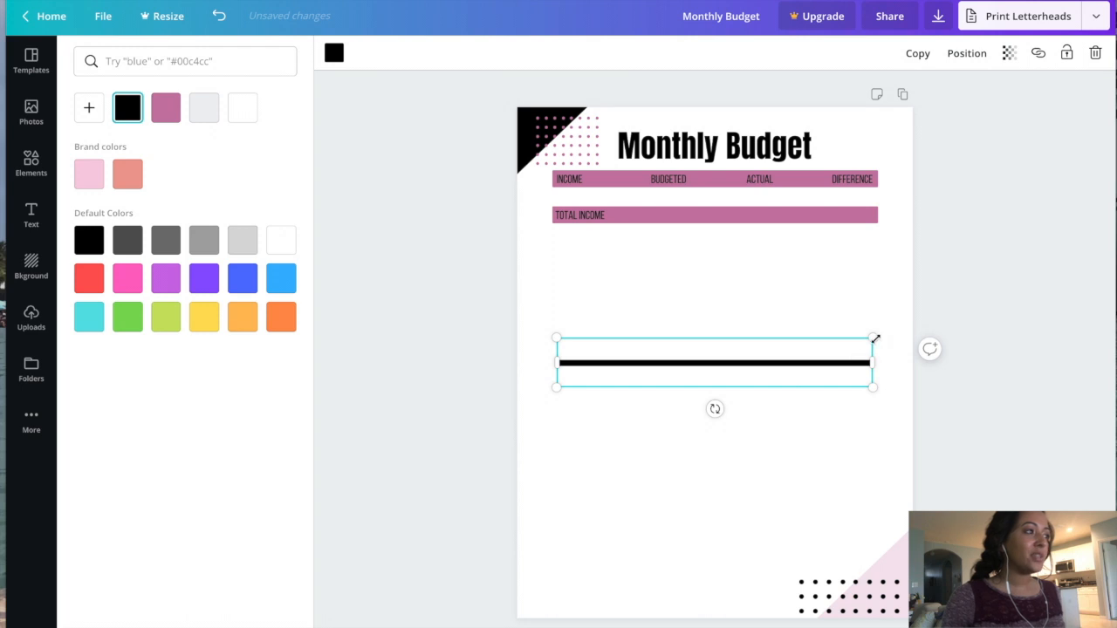
# Shorten the black line, turn it vertical, and place it between "INCOME" and "BUDGETED", spanning from the header bar to the lower bar
pyautogui.moveTo(874, 338); pyautogui.dragTo(646, 366)
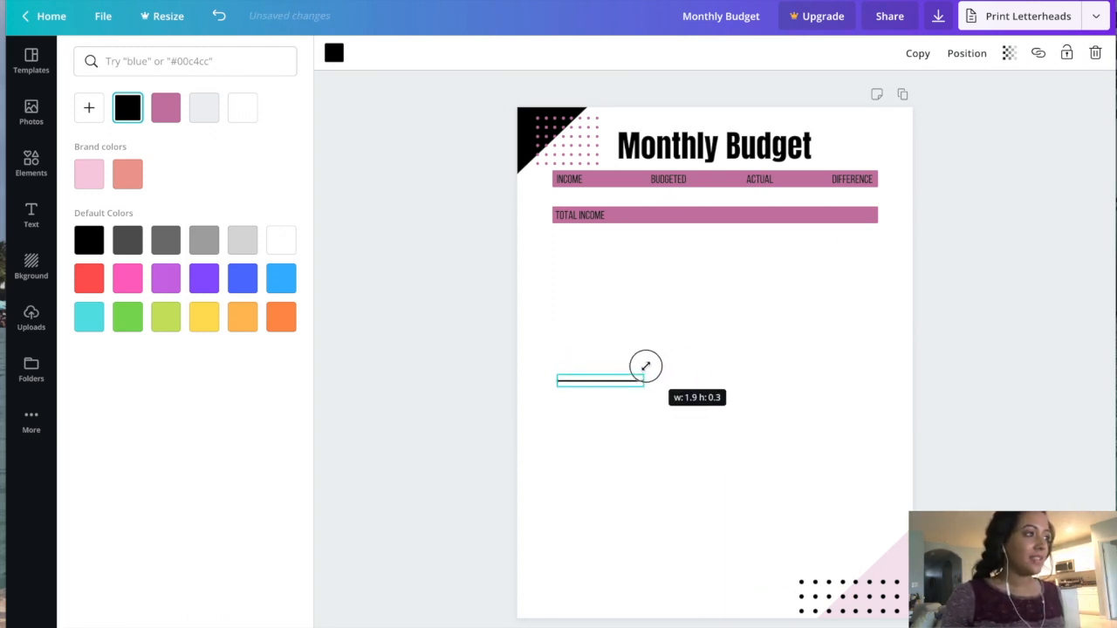
pyautogui.moveTo(646, 367); pyautogui.dragTo(638, 367)
pyautogui.moveTo(596, 408); pyautogui.dragTo(621, 220)
pyautogui.click(628, 254)
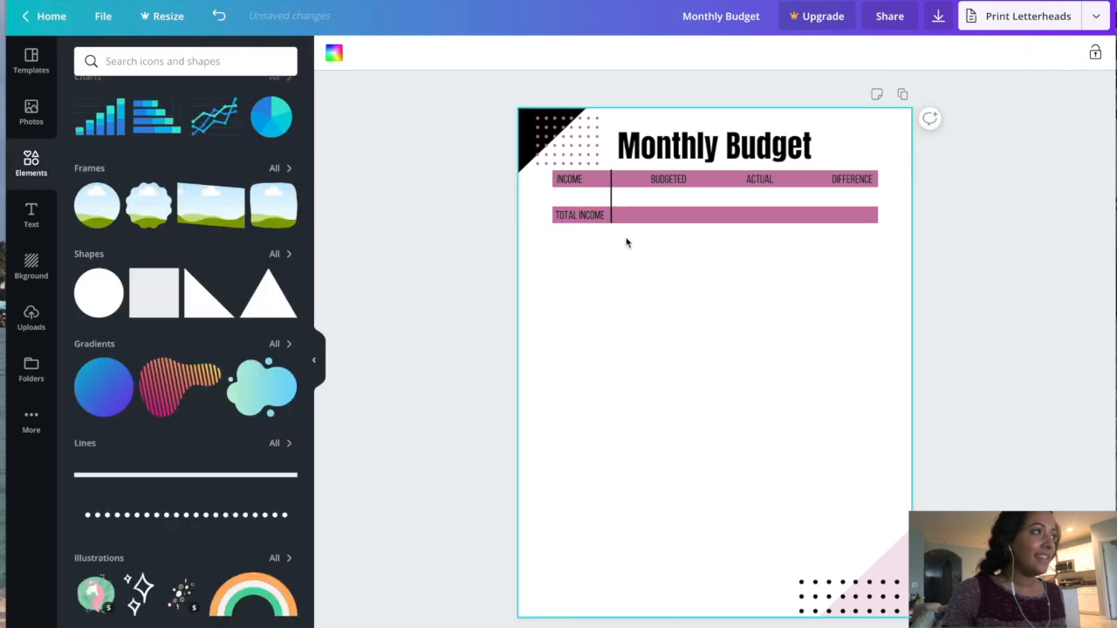
# Duplicate the black vertical divider, place the copy between "BUDGETED" and "ACTUAL", and trim the first divider's upper end to the header bar
pyautogui.click(610, 196)
pyautogui.click(916, 53)
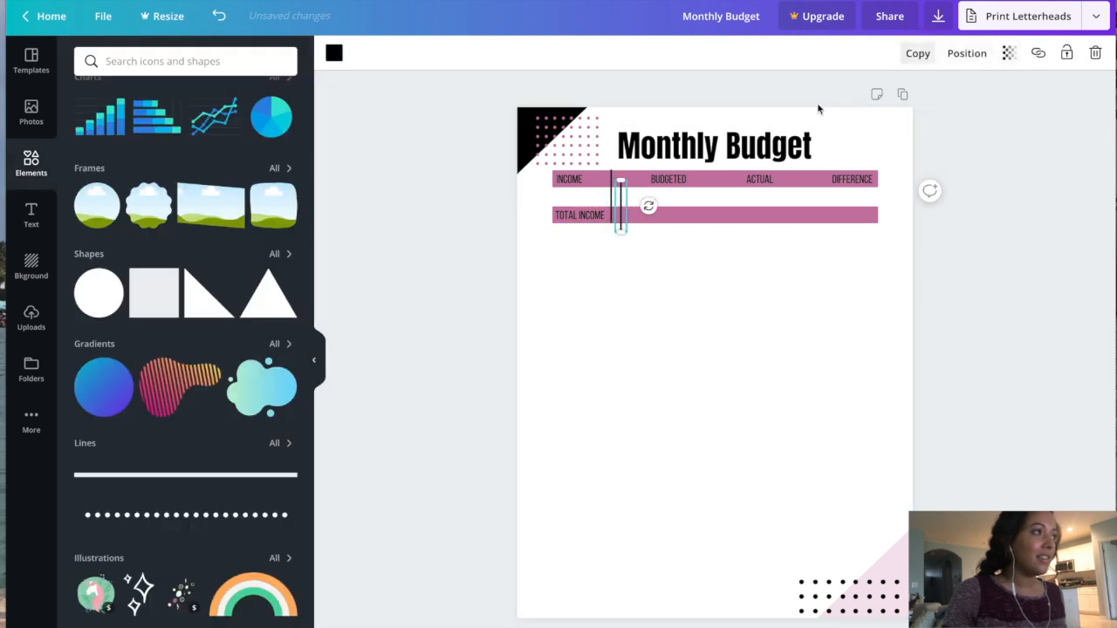
pyautogui.moveTo(622, 199); pyautogui.dragTo(715, 190)
pyautogui.click(610, 194)
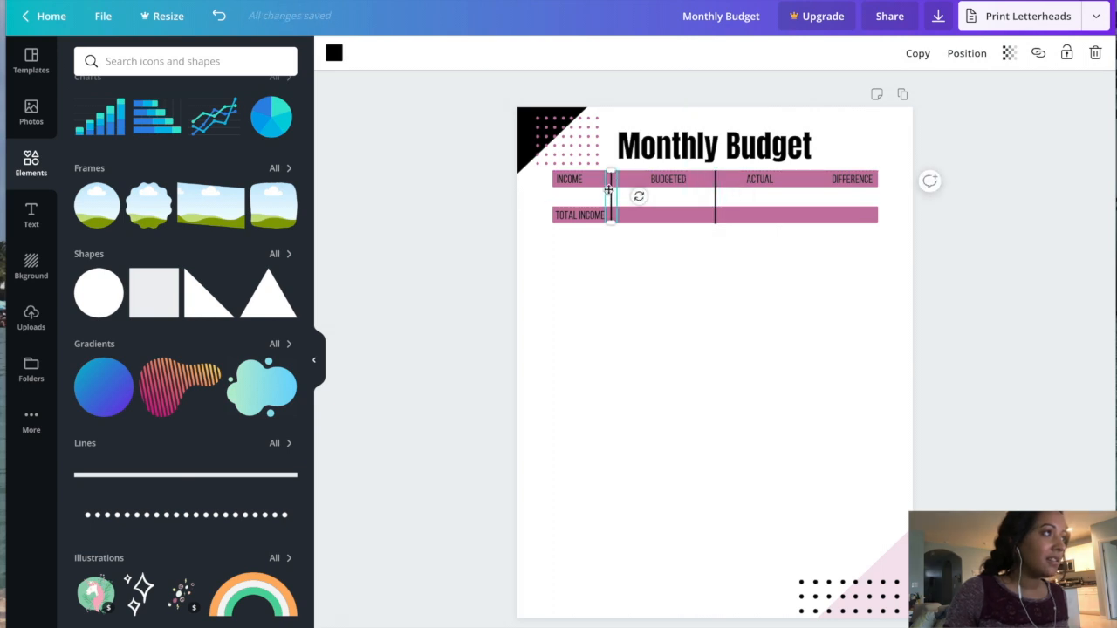
pyautogui.moveTo(612, 172); pyautogui.dragTo(612, 174)
pyautogui.click(651, 250)
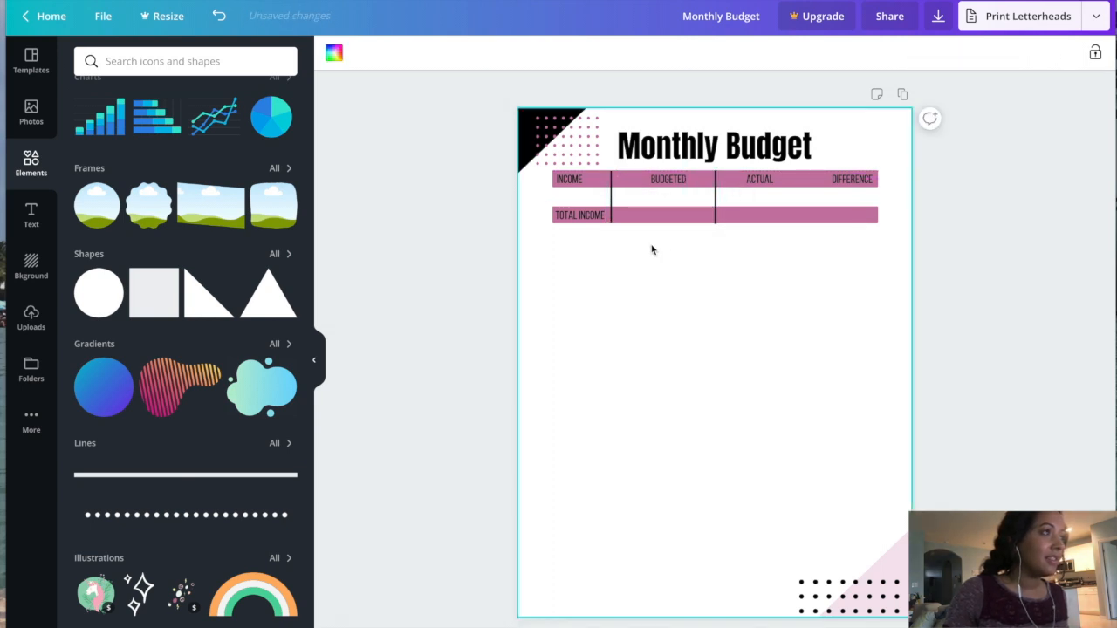
# Adjust both ends of the divider between "BUDGETED" and "ACTUAL" so it spans from the header bar to the lower bar
pyautogui.click(716, 199)
pyautogui.moveTo(715, 172); pyautogui.dragTo(716, 177)
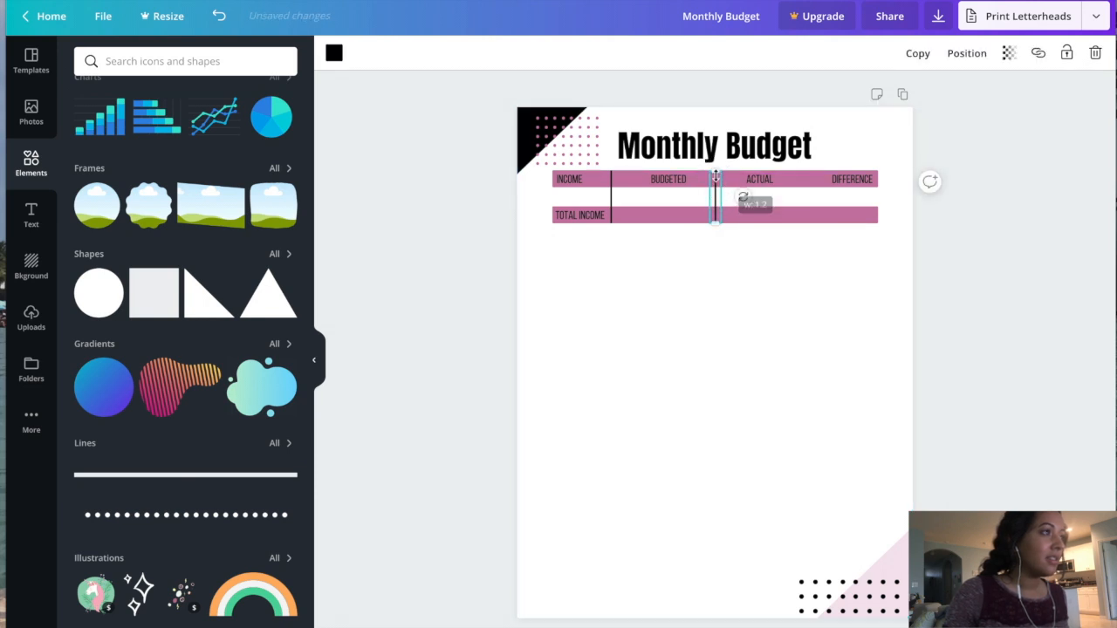
pyautogui.click(727, 253)
pyautogui.click(716, 197)
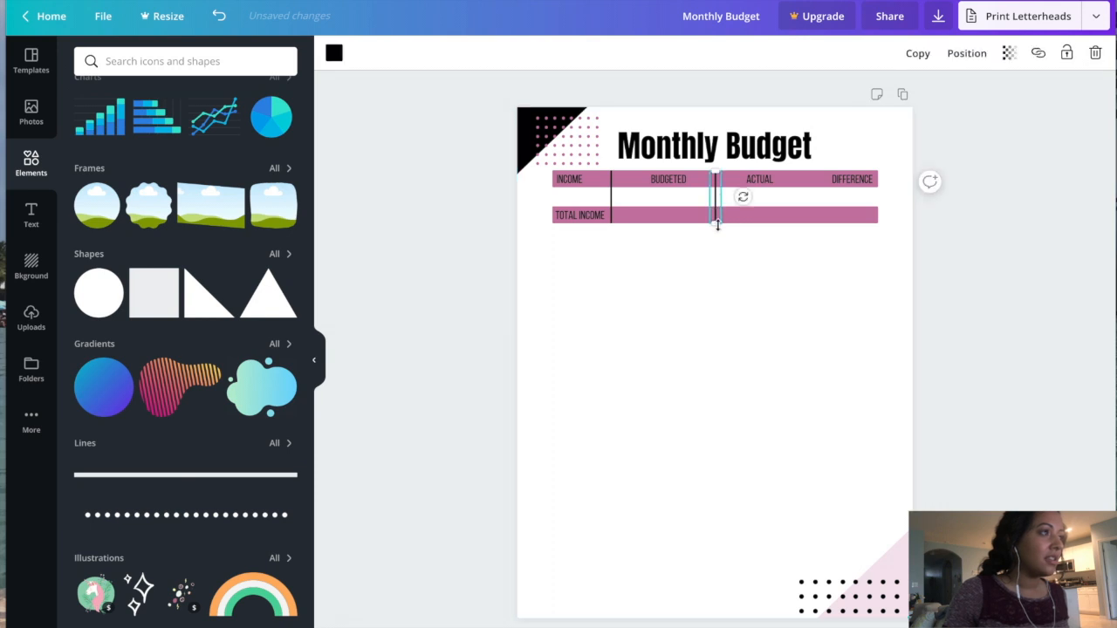
pyautogui.moveTo(717, 224); pyautogui.dragTo(718, 224)
pyautogui.click(727, 254)
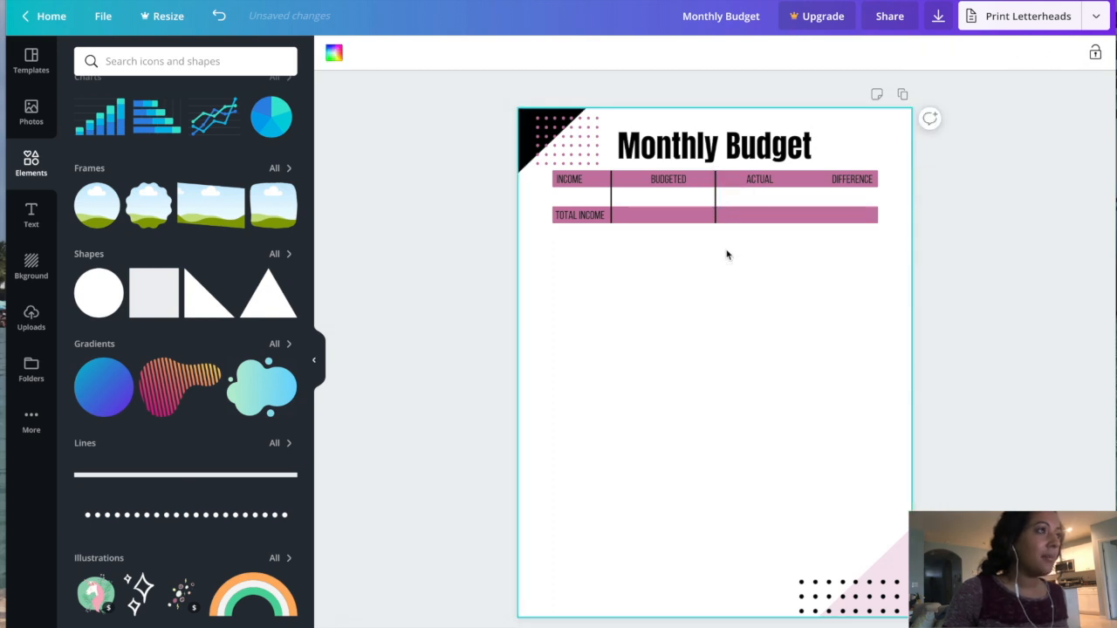
# Duplicate the second divider and place the copy between "ACTUAL" and "DIFFERENCE", level with the other dividers
pyautogui.click(717, 196)
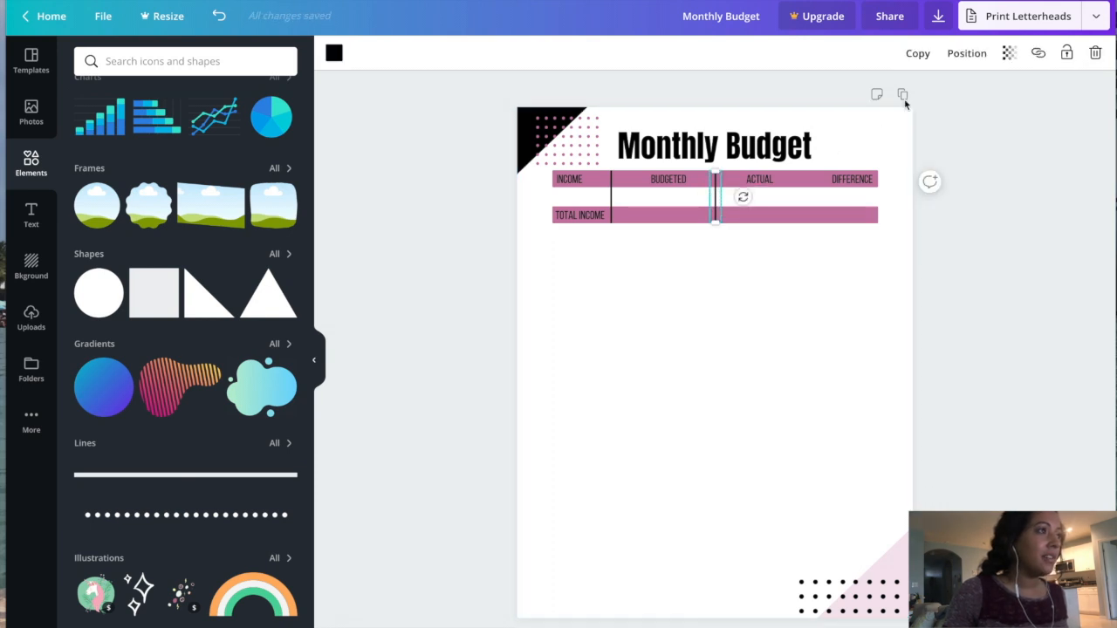
pyautogui.click(917, 53)
pyautogui.moveTo(725, 196); pyautogui.dragTo(806, 192)
pyautogui.click(821, 281)
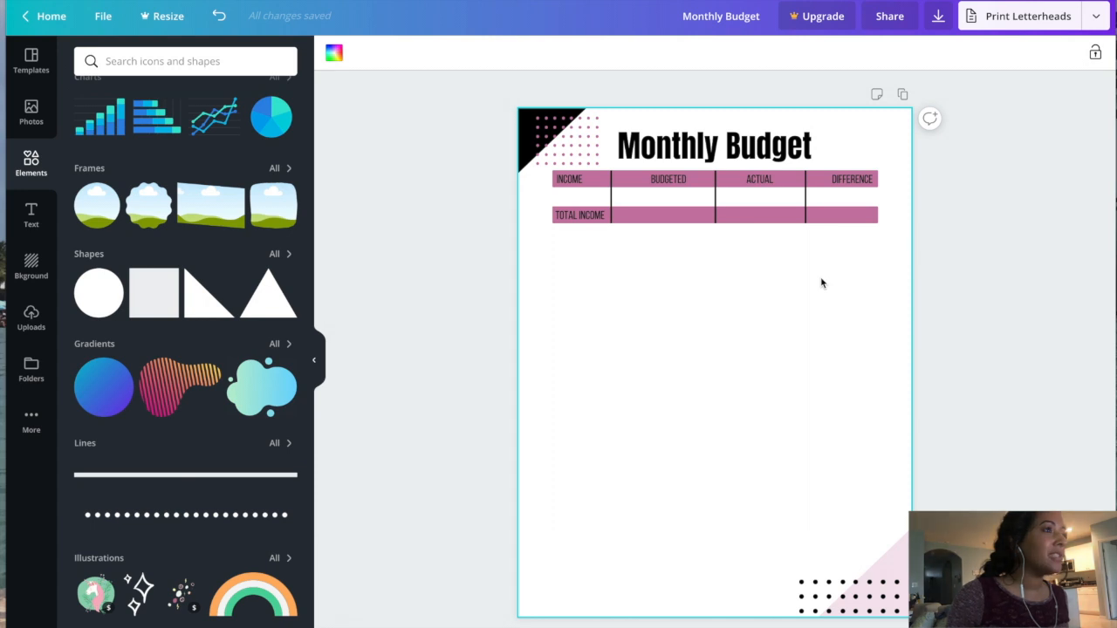
# Move the lower pink bar slightly up toward the header bar and nudge its "TOTAL INCOME" label up to match
pyautogui.moveTo(668, 220)
pyautogui.mouseDown()
pyautogui.moveTo(669, 200)
pyautogui.moveTo(665, 218)
pyautogui.mouseUp()
pyautogui.press('Down')
pyautogui.press('Down')
pyautogui.press('Down')
pyautogui.press('Down')
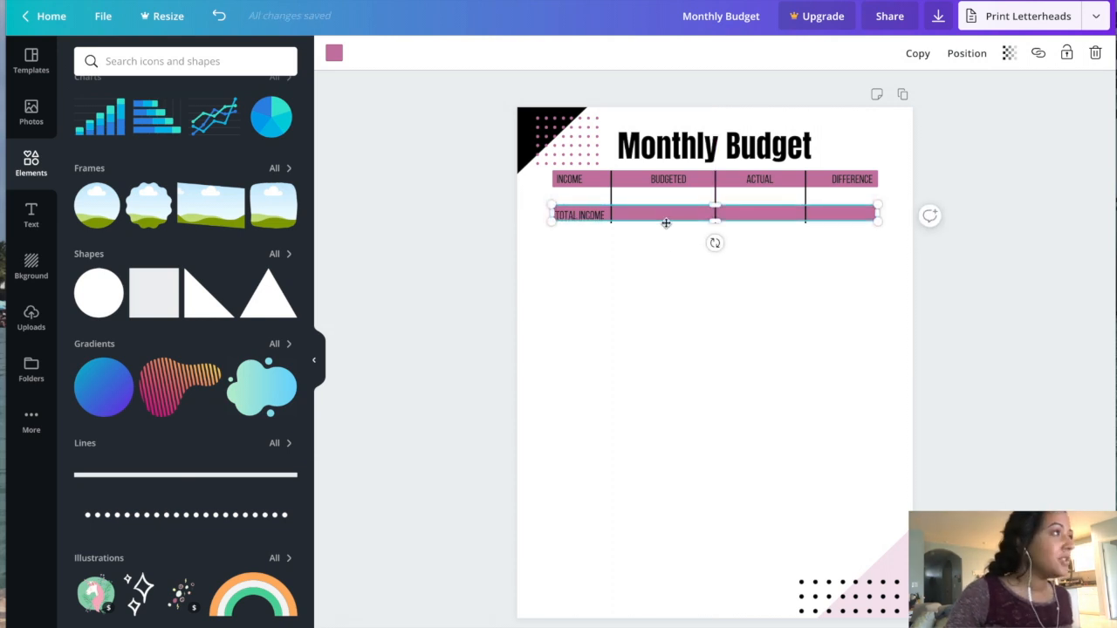
pyautogui.click(675, 256)
pyautogui.click(594, 216)
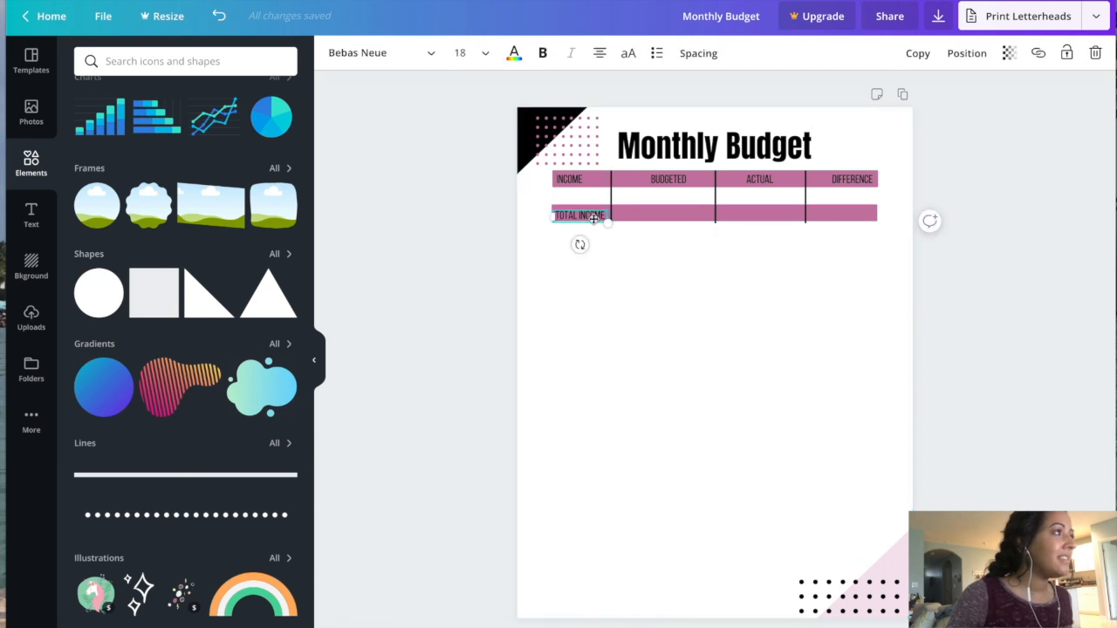
pyautogui.press('Up')
pyautogui.press('Up')
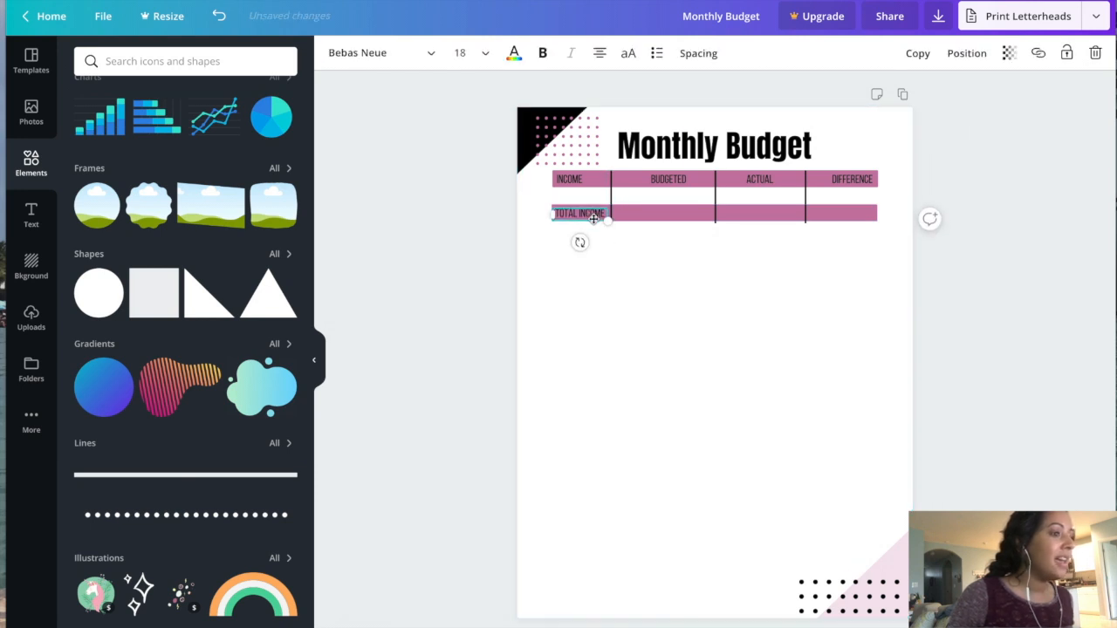
pyautogui.click(636, 284)
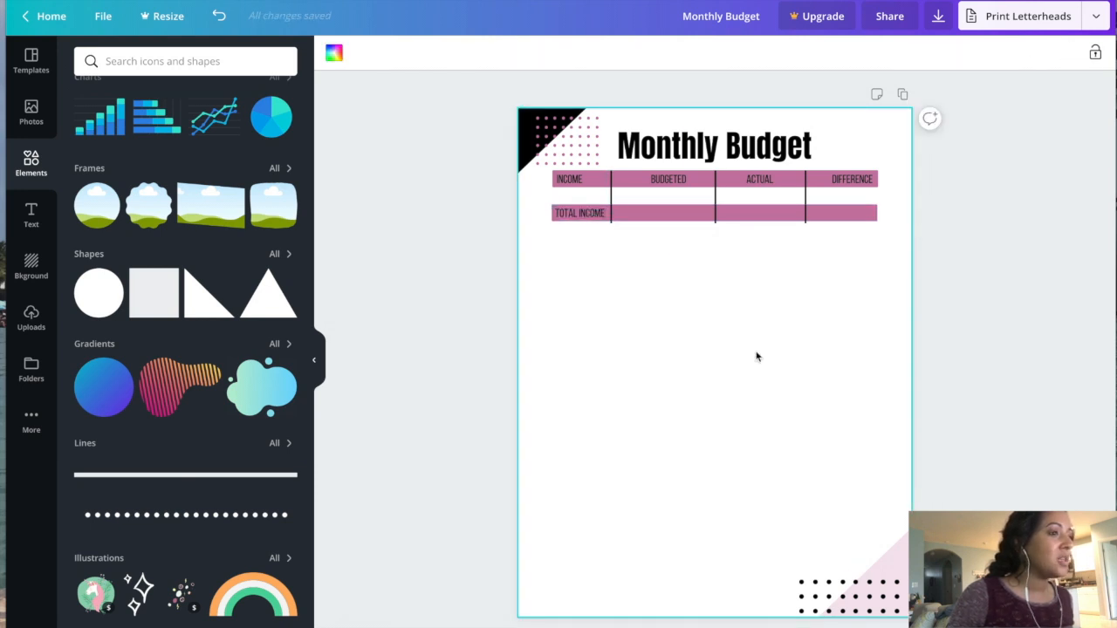
# Zoom the page to 100% and shorten all three vertical dividers so they end at the lower bar's bottom edge
pyautogui.click(967, 608)
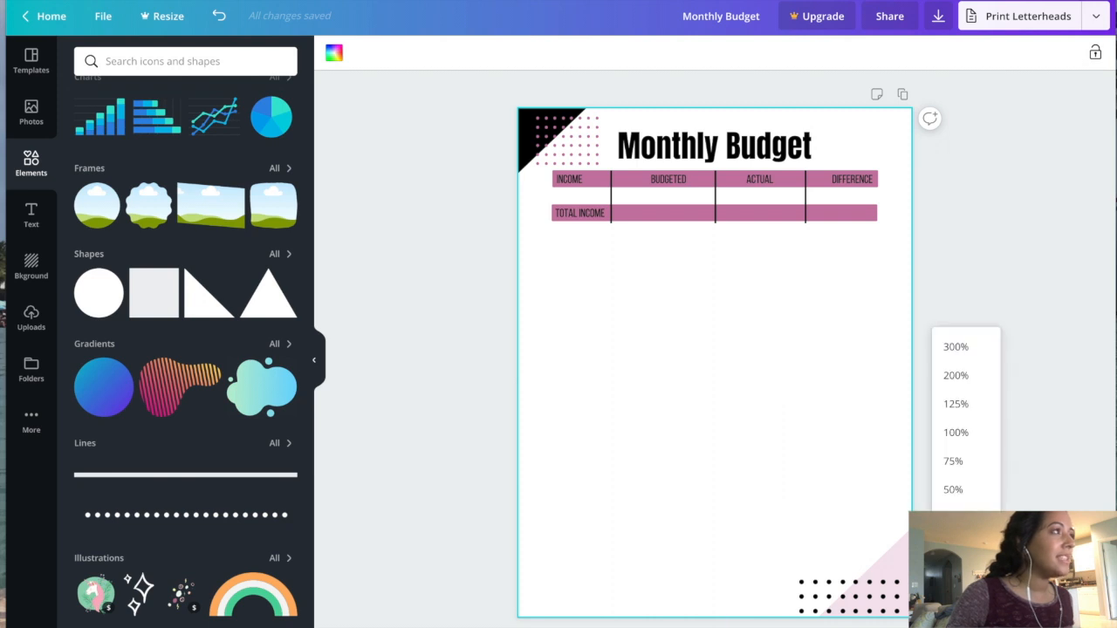
pyautogui.click(985, 431)
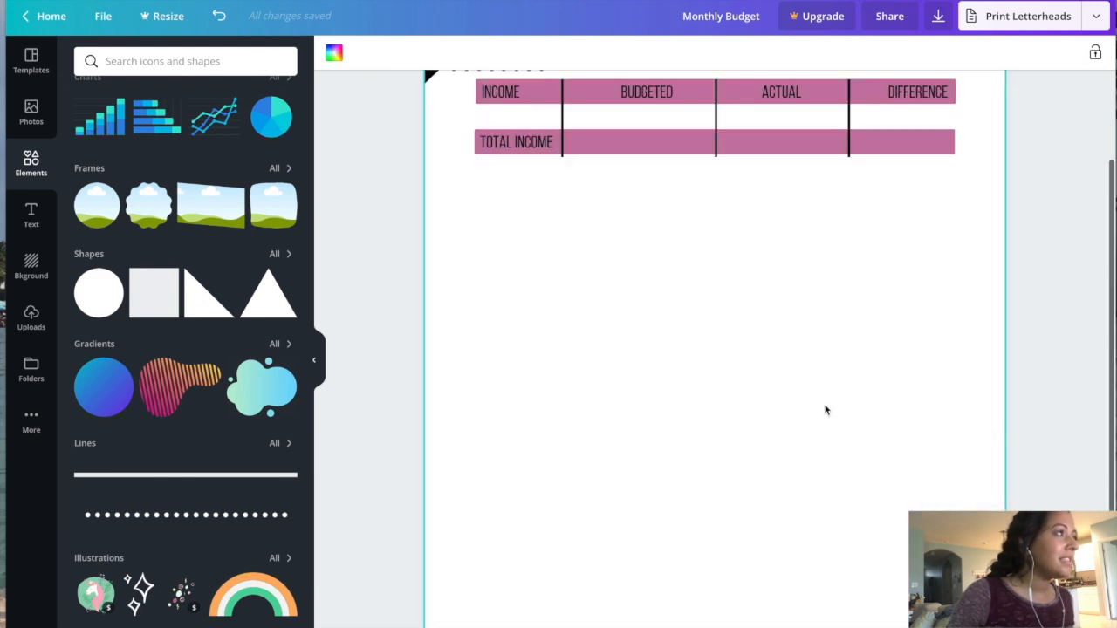
pyautogui.scroll(1, 826, 411)
pyautogui.click(563, 173)
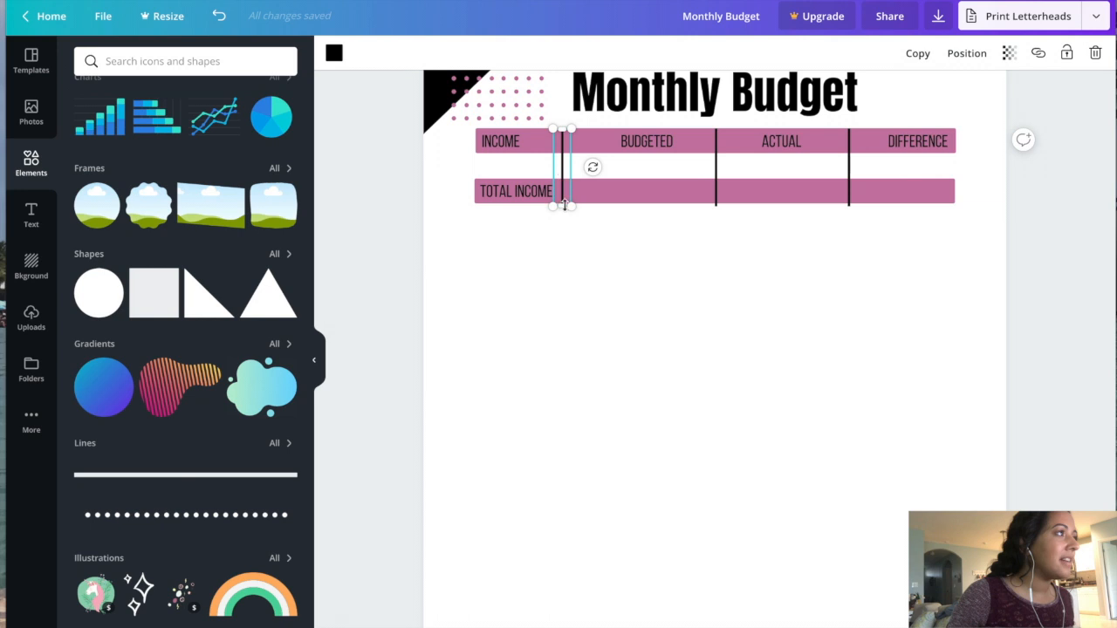
pyautogui.moveTo(565, 205); pyautogui.dragTo(573, 203)
pyautogui.click(716, 170)
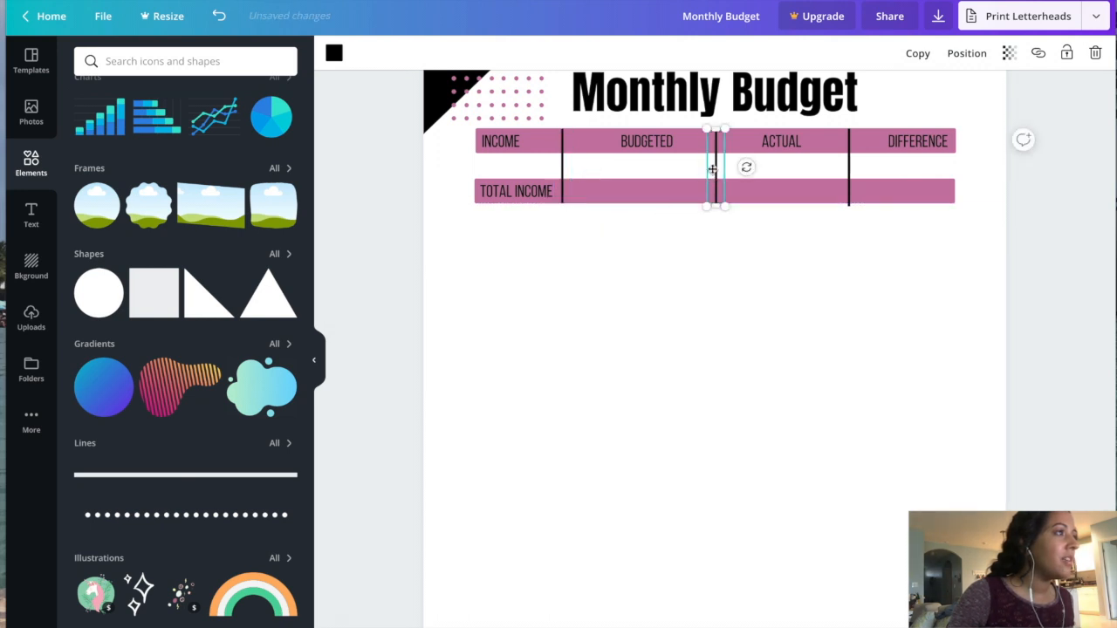
pyautogui.moveTo(723, 201); pyautogui.dragTo(720, 204)
pyautogui.click(775, 241)
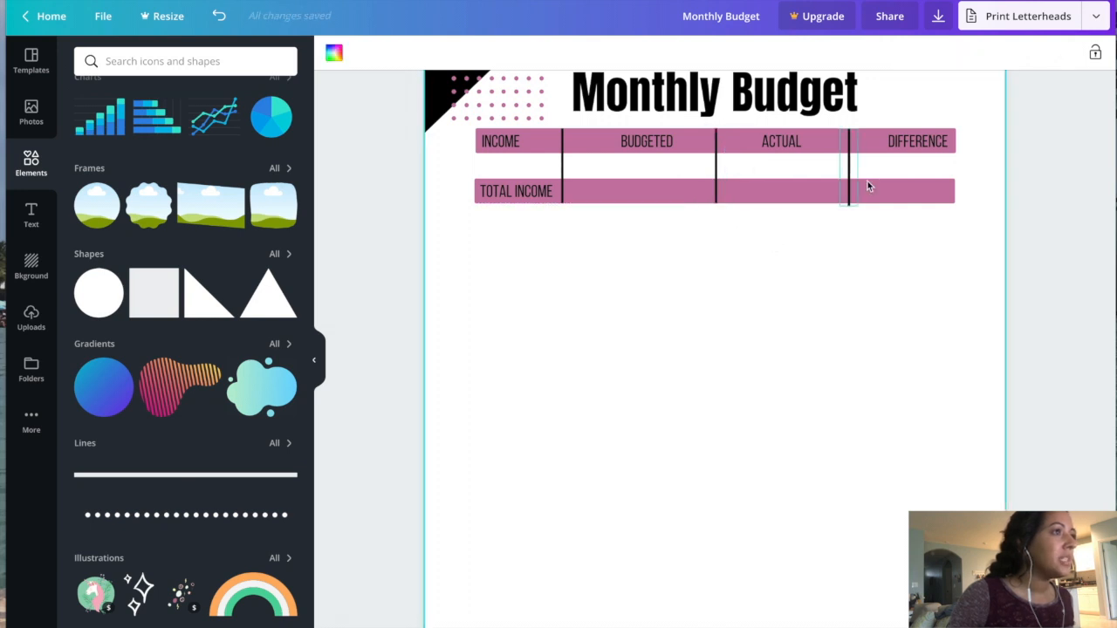
pyautogui.click(854, 170)
pyautogui.moveTo(851, 203); pyautogui.dragTo(858, 204)
pyautogui.click(861, 245)
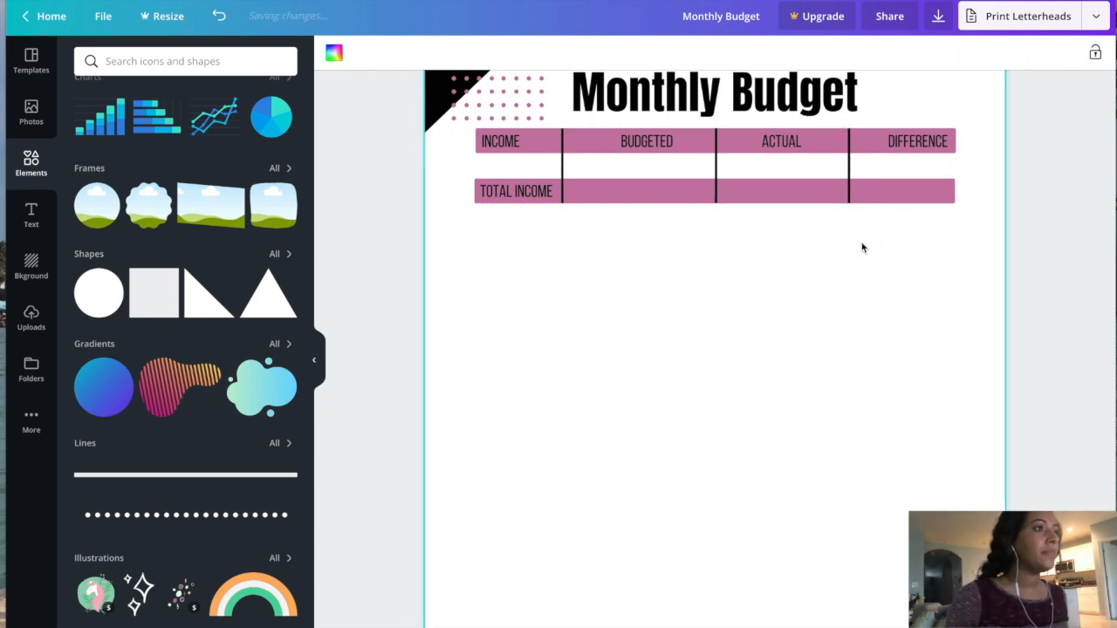
# Shift the "DIFFERENCE" and "BUDGETED" header labels left to center them within their columns
pyautogui.moveTo(933, 146); pyautogui.dragTo(915, 143)
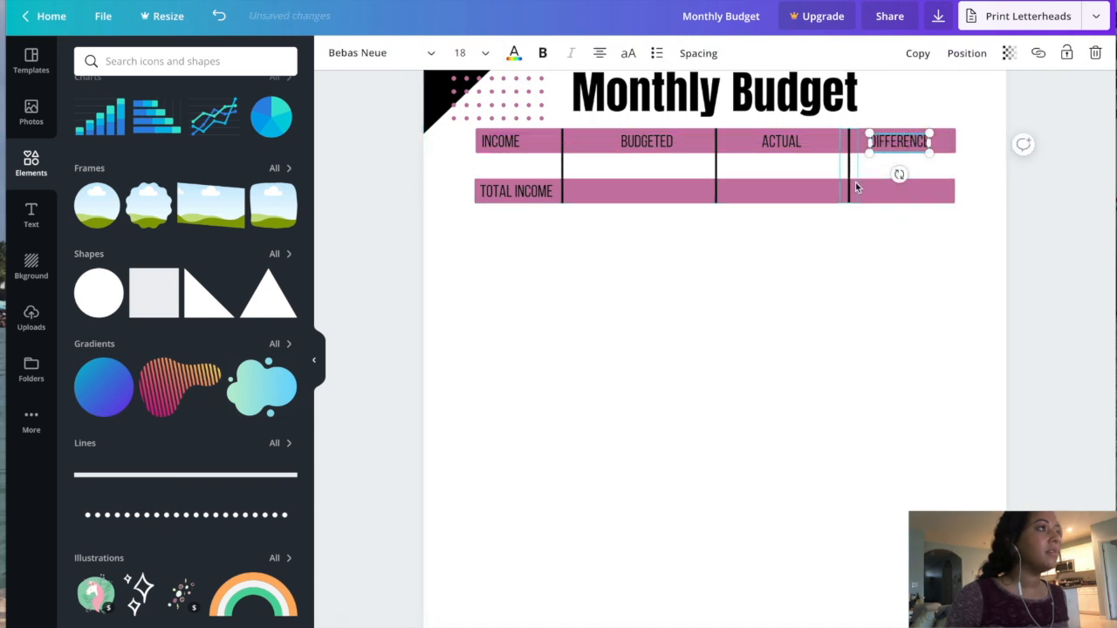
pyautogui.click(864, 295)
pyautogui.moveTo(661, 147); pyautogui.dragTo(650, 142)
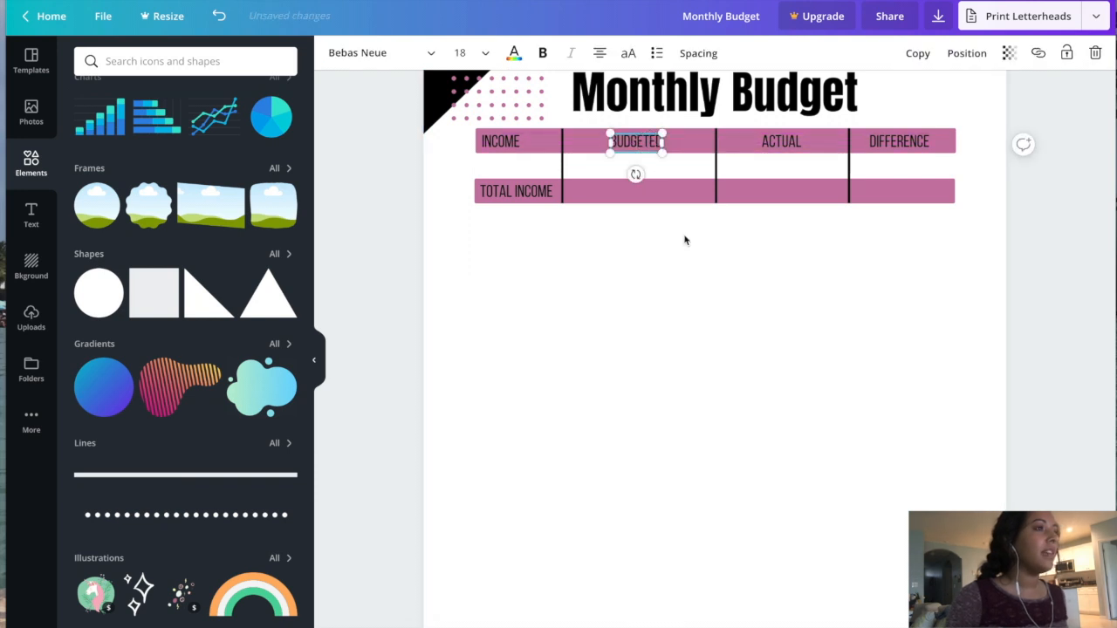
pyautogui.click(686, 242)
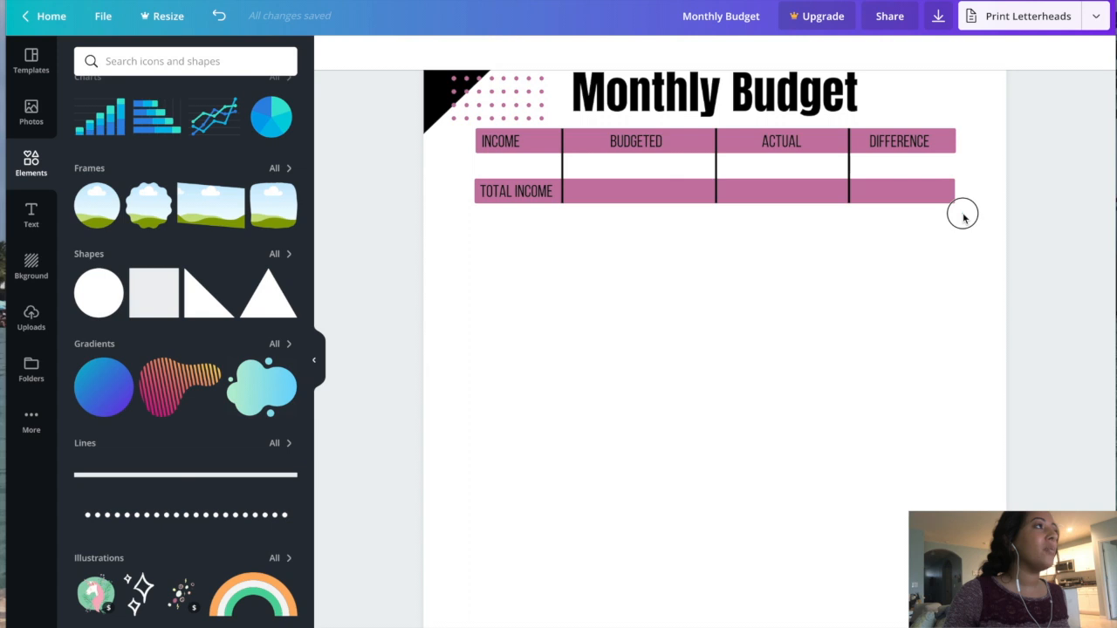
# Select the whole income table, duplicate it, and move the copy into the empty area below the original
pyautogui.moveTo(962, 212); pyautogui.dragTo(478, 139)
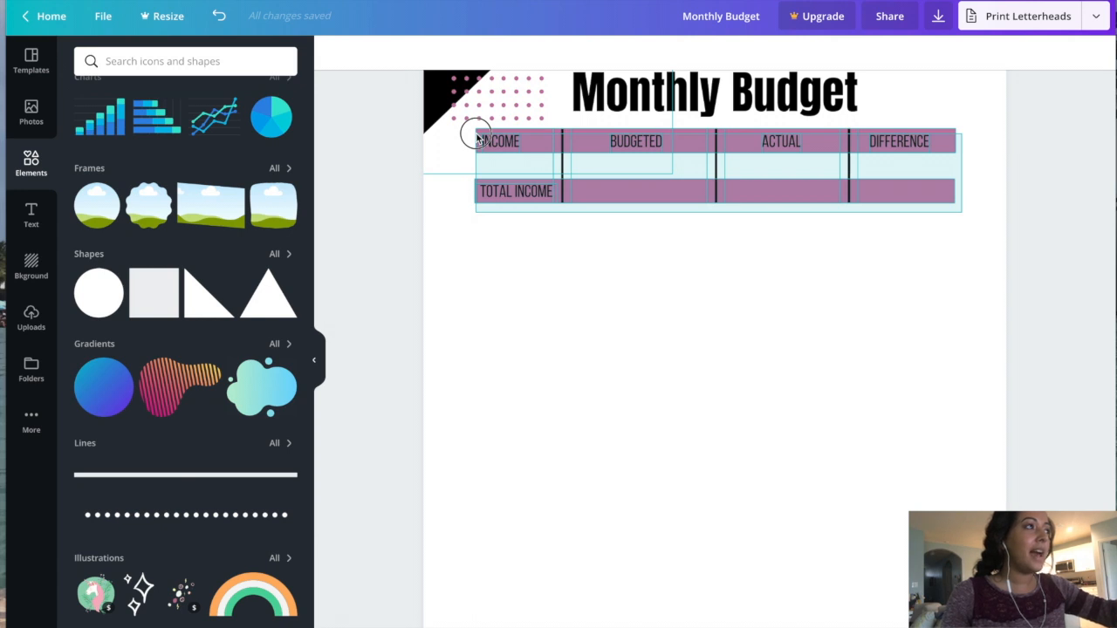
pyautogui.moveTo(477, 140); pyautogui.dragTo(477, 140)
pyautogui.moveTo(501, 217); pyautogui.dragTo(474, 133)
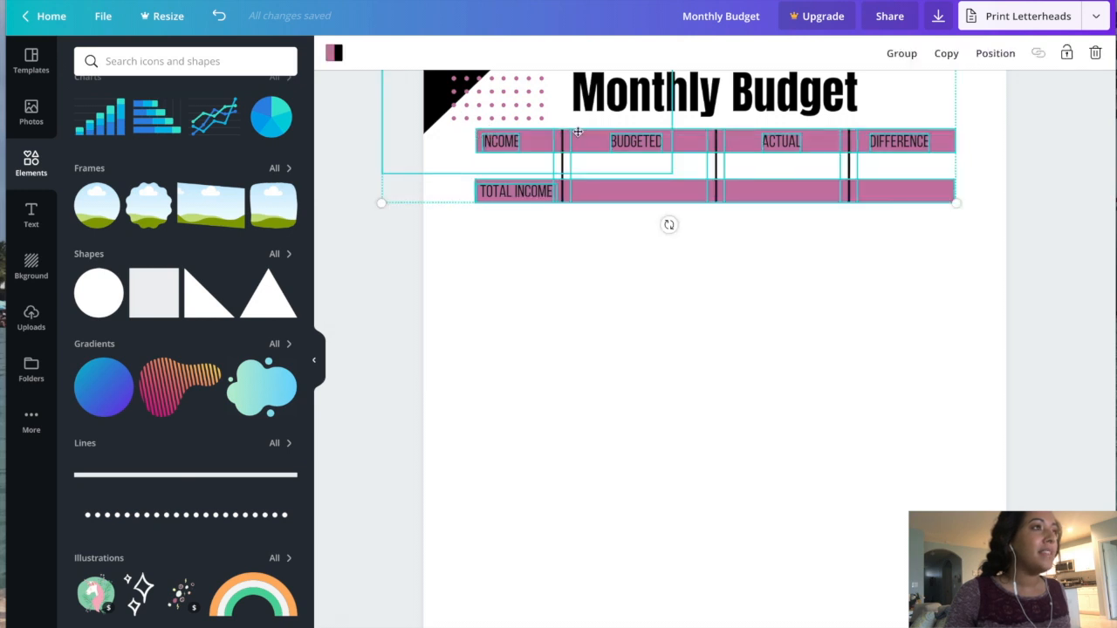
pyautogui.click(947, 53)
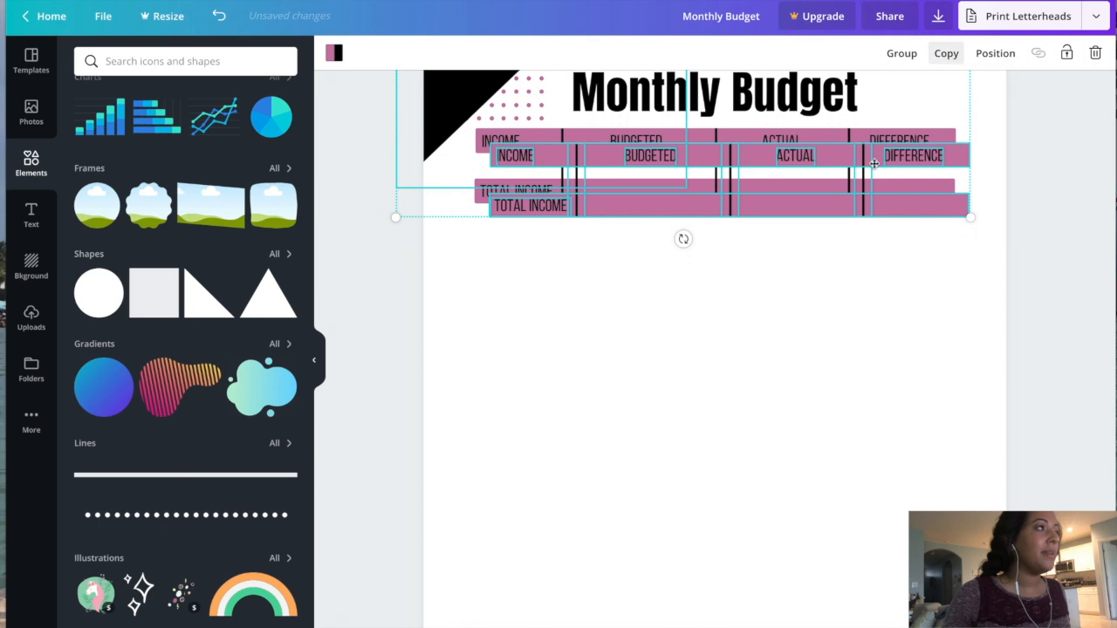
pyautogui.moveTo(864, 199); pyautogui.dragTo(829, 449)
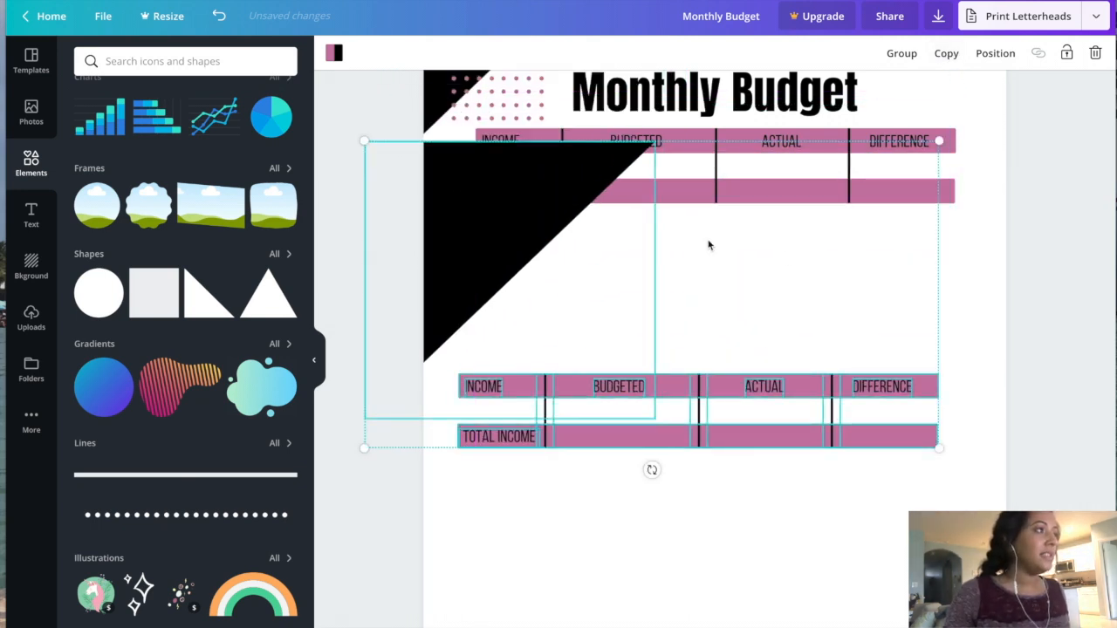
# Delete the black triangle duplicated with the table, and move the copied table directly beneath the income table, aligned with its edges
pyautogui.click(791, 267)
pyautogui.click(531, 193)
pyautogui.press('Delete')
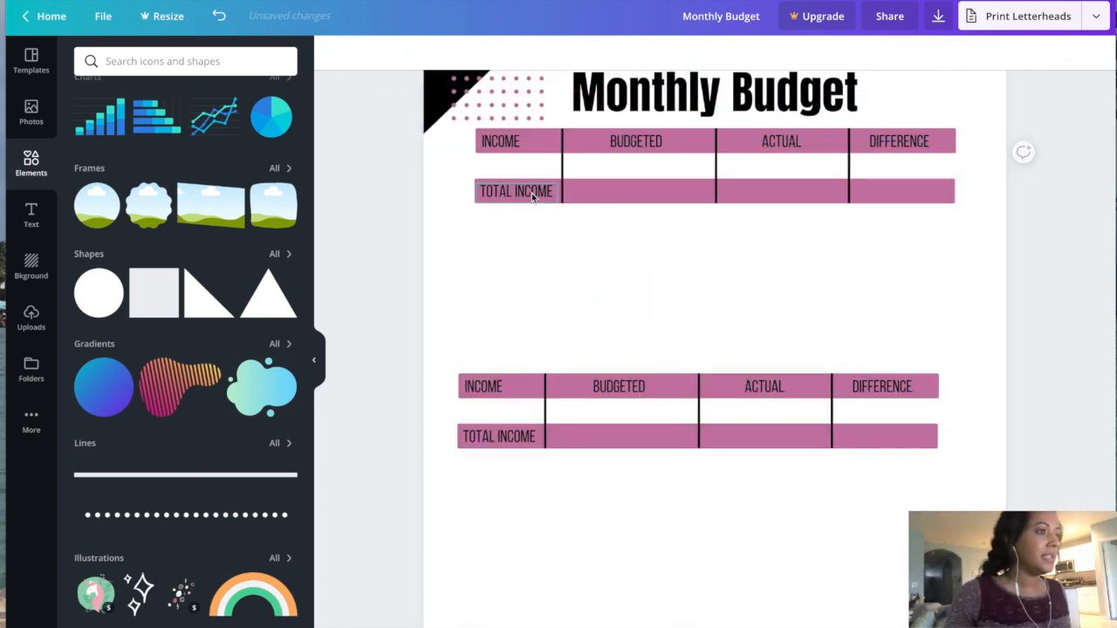
pyautogui.moveTo(460, 353); pyautogui.dragTo(951, 489)
pyautogui.moveTo(858, 387); pyautogui.dragTo(878, 244)
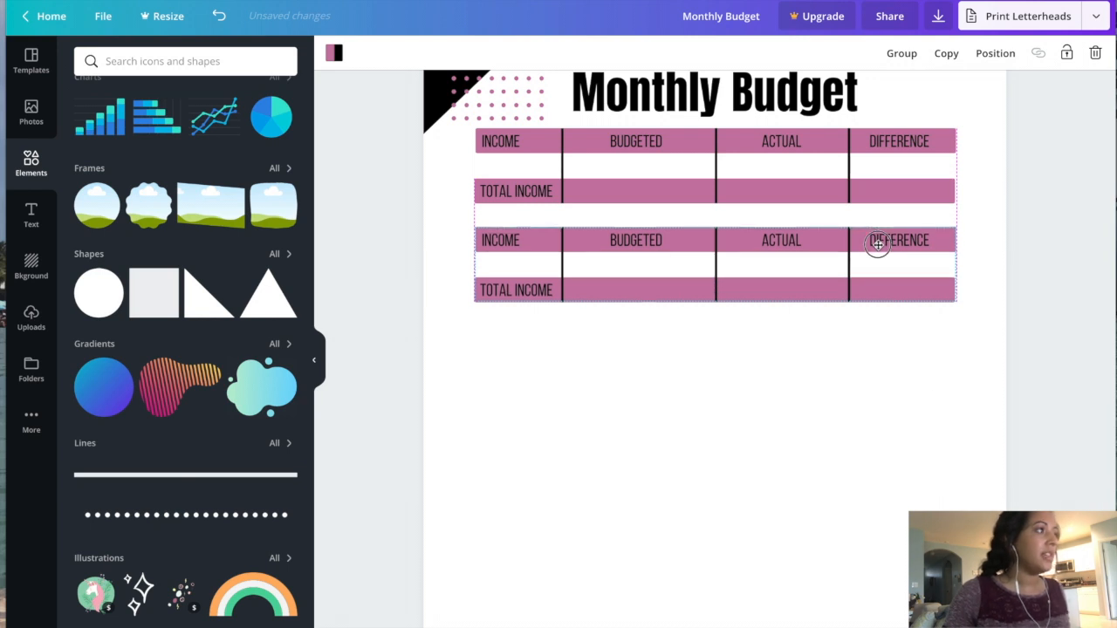
# Replace the copied table's "INCOME" header with "EXEPENSES" and widen its text box so the word fits on one line
pyautogui.click(513, 240)
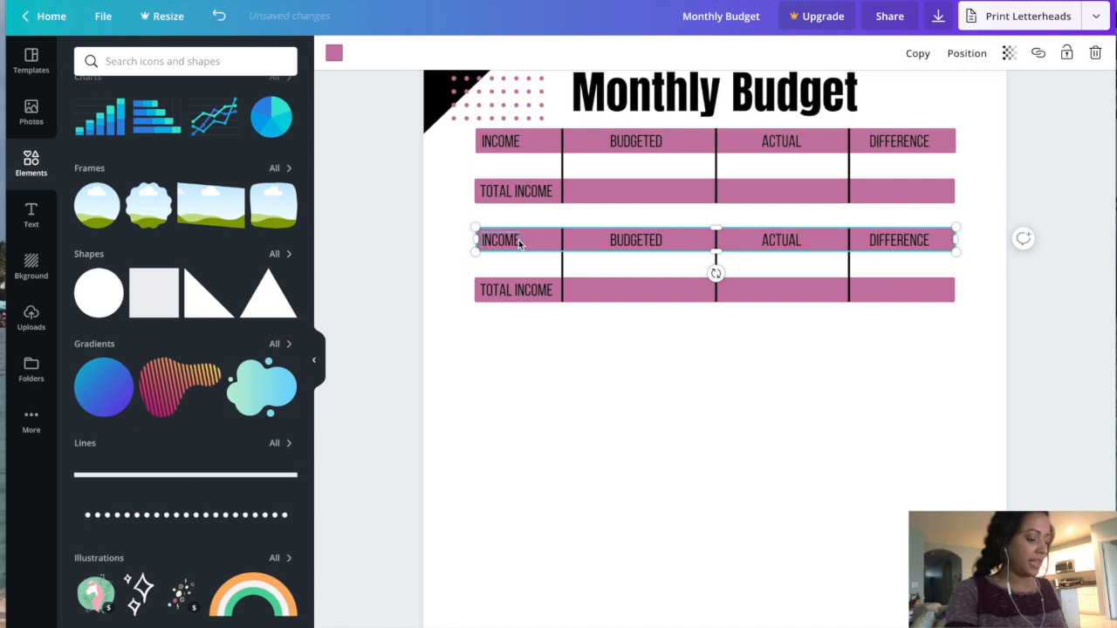
pyautogui.click(516, 240)
pyautogui.doubleClick(501, 242)
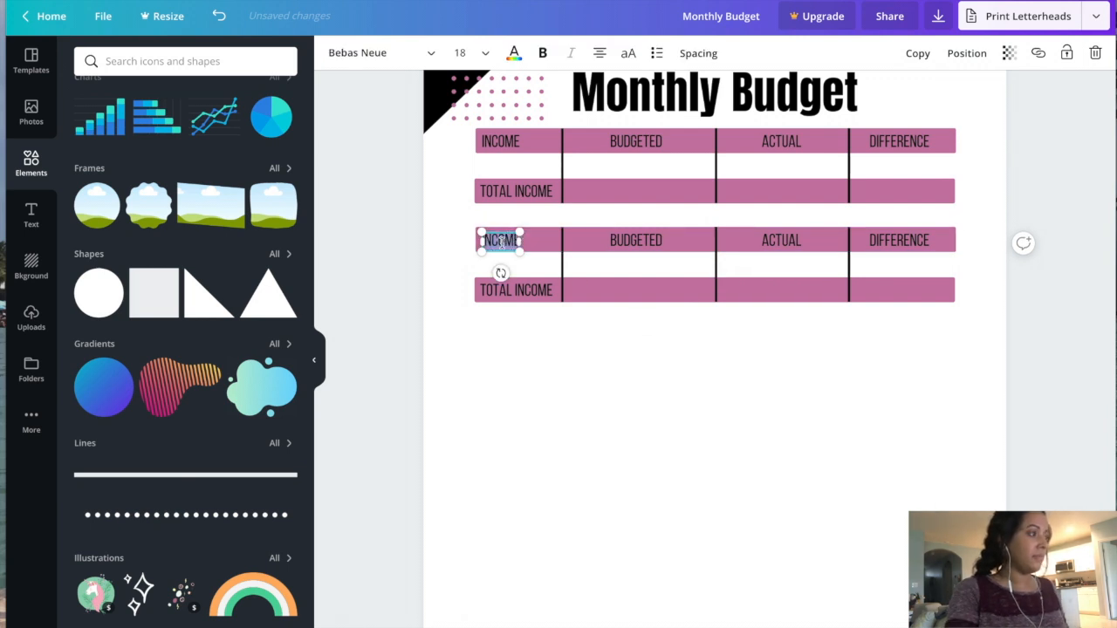
pyautogui.write('EXEPE')
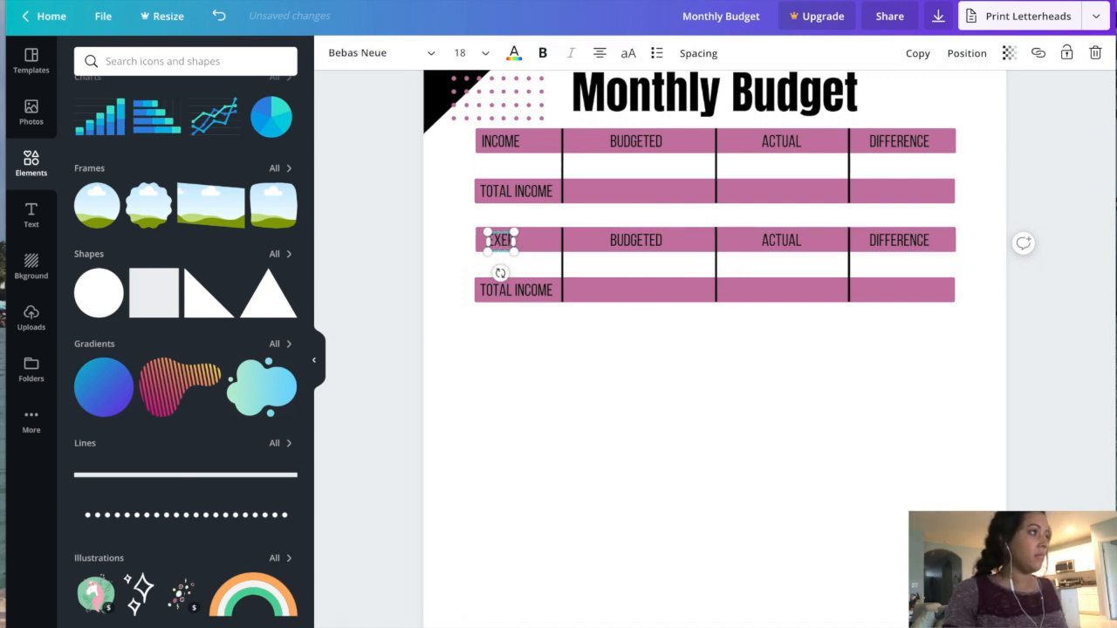
pyautogui.write('NSES')
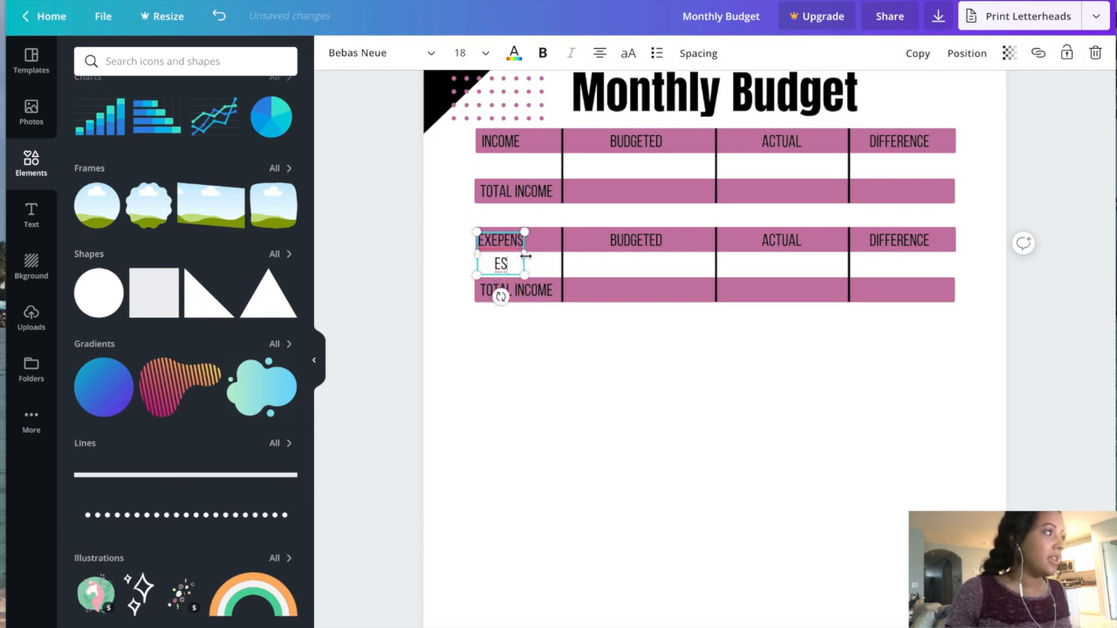
pyautogui.moveTo(525, 254); pyautogui.dragTo(543, 254)
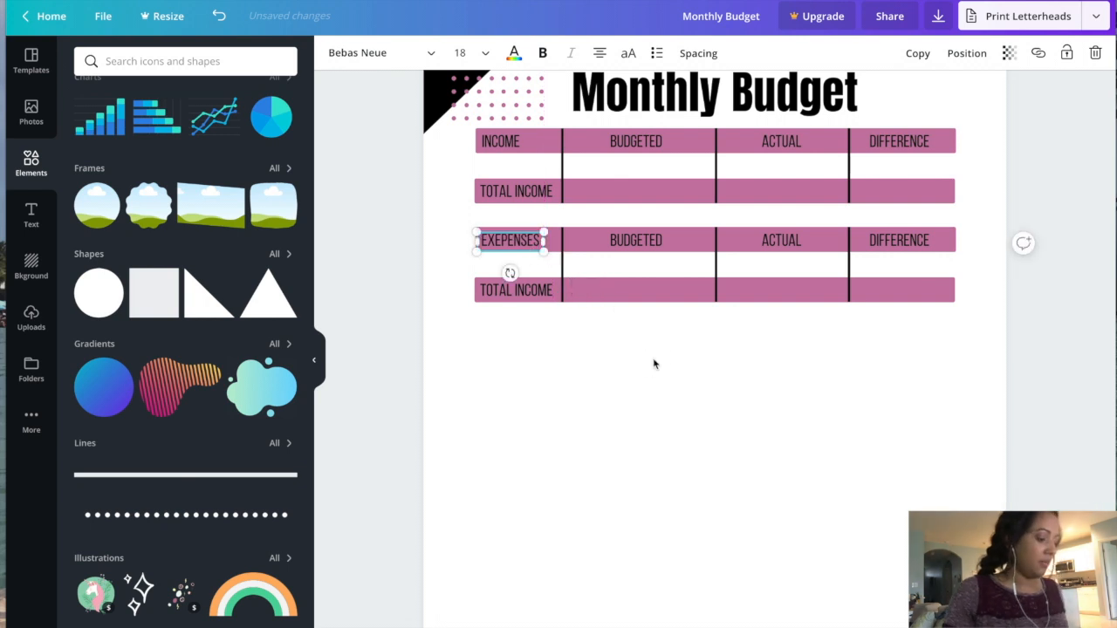
# Replace the copied table's "TOTAL INCOME" label with "TOTAL EXPENSES"
pyautogui.click(656, 362)
pyautogui.click(515, 298)
pyautogui.click(515, 293)
pyautogui.write('T')
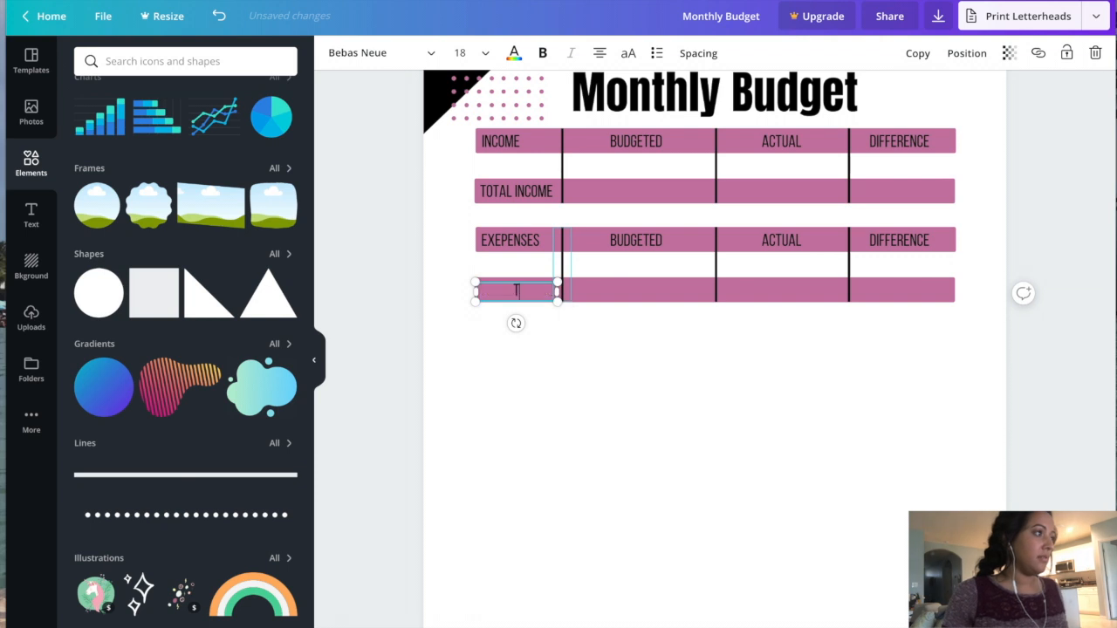
pyautogui.write('OTAL EXPENSES')
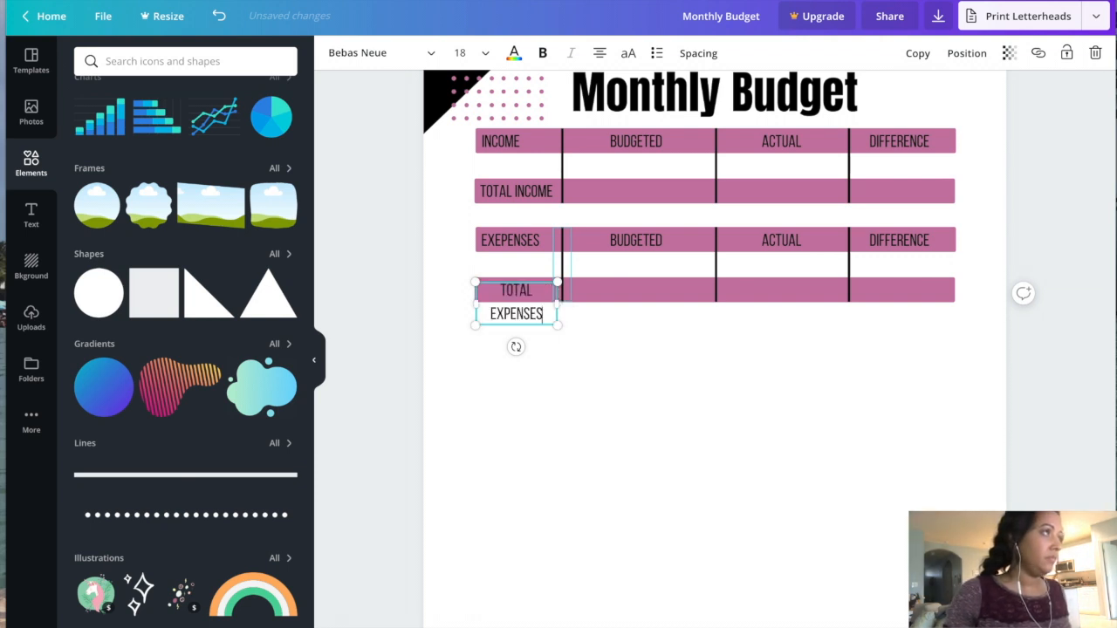
pyautogui.click(588, 345)
pyautogui.click(528, 314)
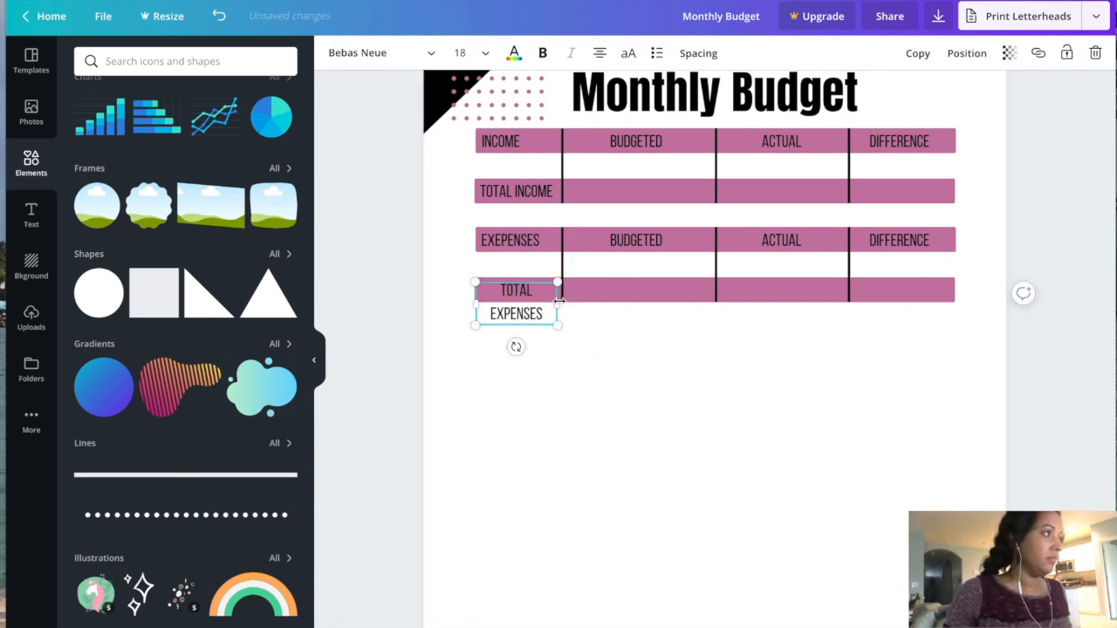
# Left-align the "TOTAL EXPENSES" label and widen its text box so the text fits on one line
pyautogui.click(600, 53)
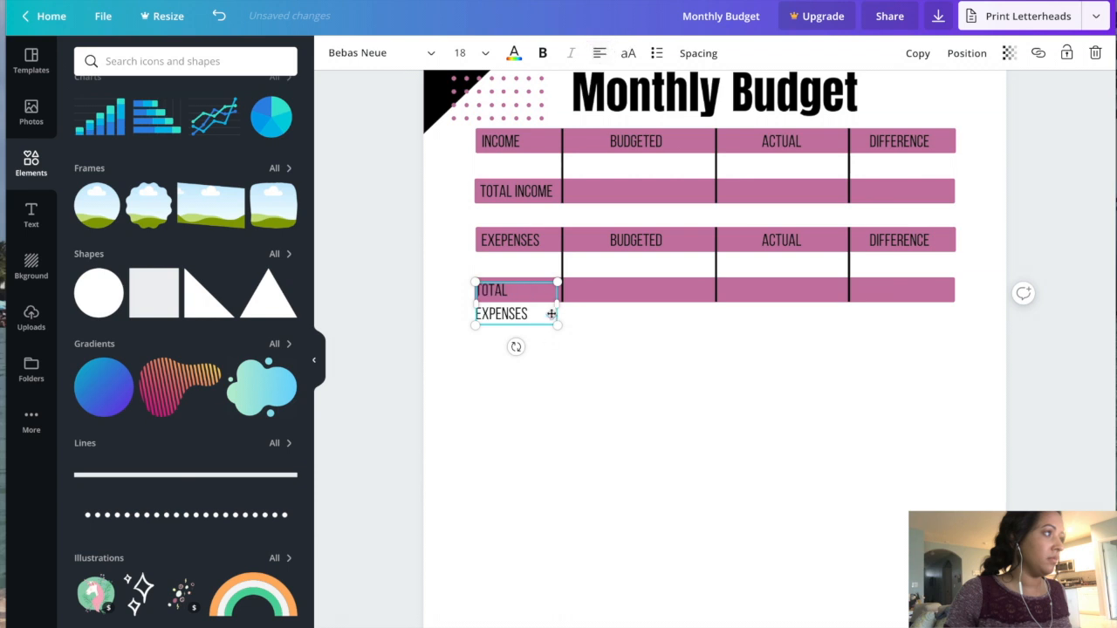
pyautogui.moveTo(556, 304); pyautogui.dragTo(572, 301)
pyautogui.click(572, 281)
# Shift the first column divider slightly to the right in both tables, making room for the "TOTAL EXPENSES" label and keeping the dividers aligned
pyautogui.moveTo(561, 262); pyautogui.dragTo(572, 265)
pyautogui.click(562, 170)
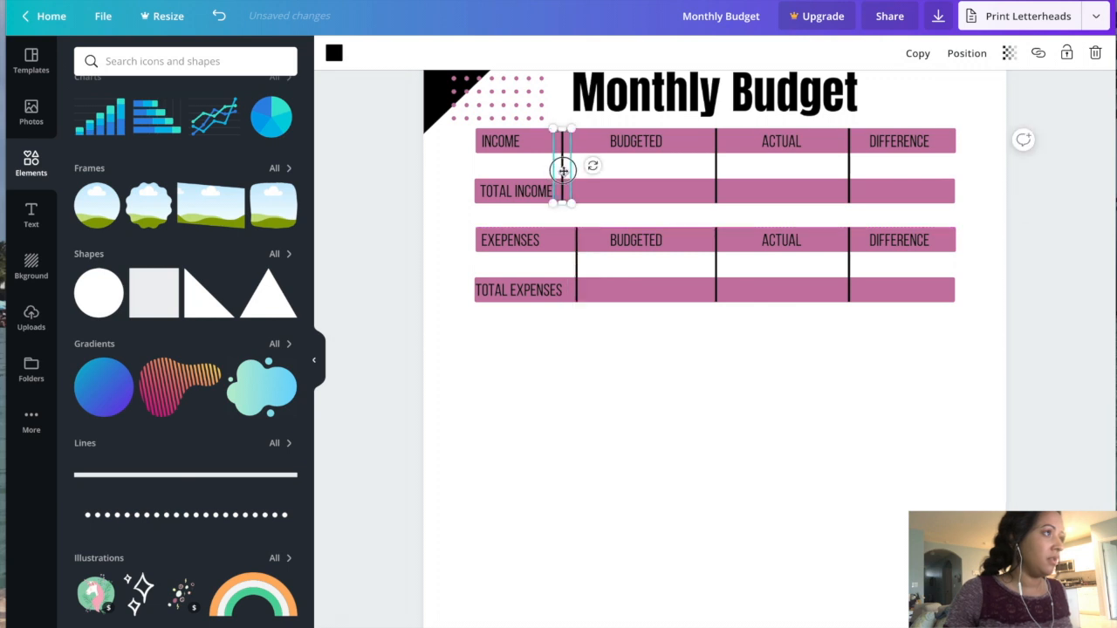
pyautogui.moveTo(561, 170); pyautogui.dragTo(573, 166)
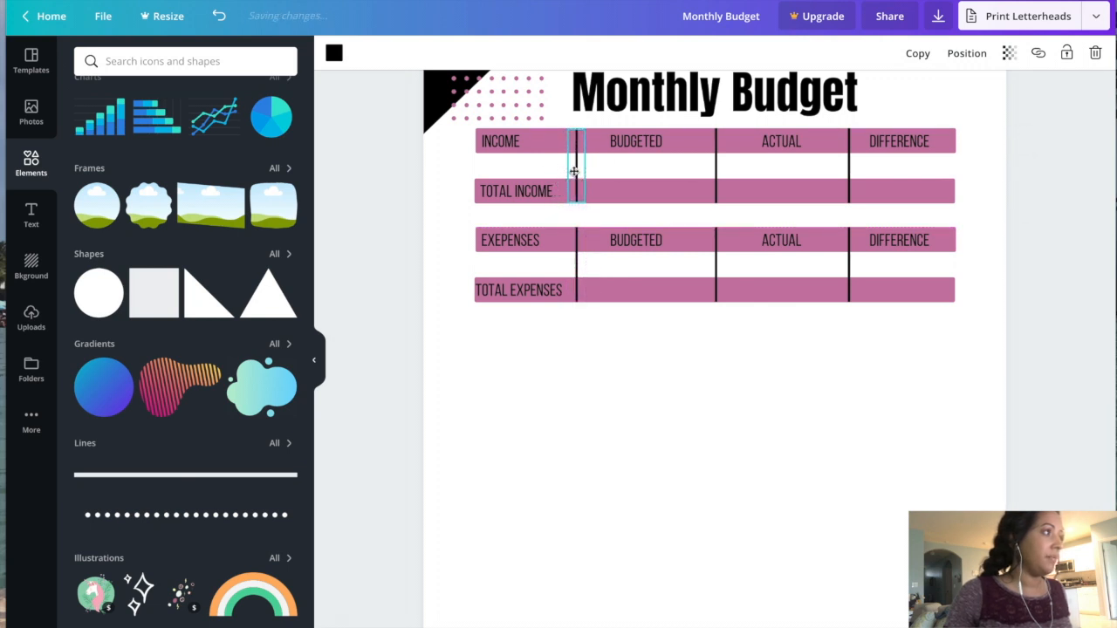
pyautogui.click(620, 342)
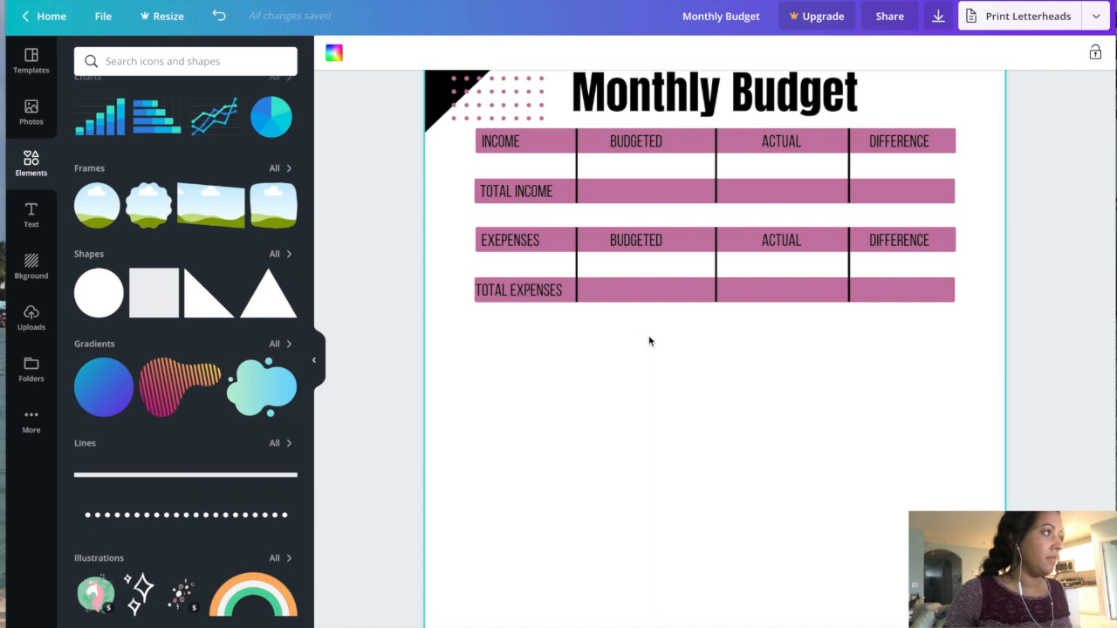
# Move the "TOTAL EXPENSES" label and its pink bar down towards the page bottom, keeping the bar aligned with the table edges
pyautogui.moveTo(546, 296); pyautogui.dragTo(545, 298)
pyautogui.click(568, 351)
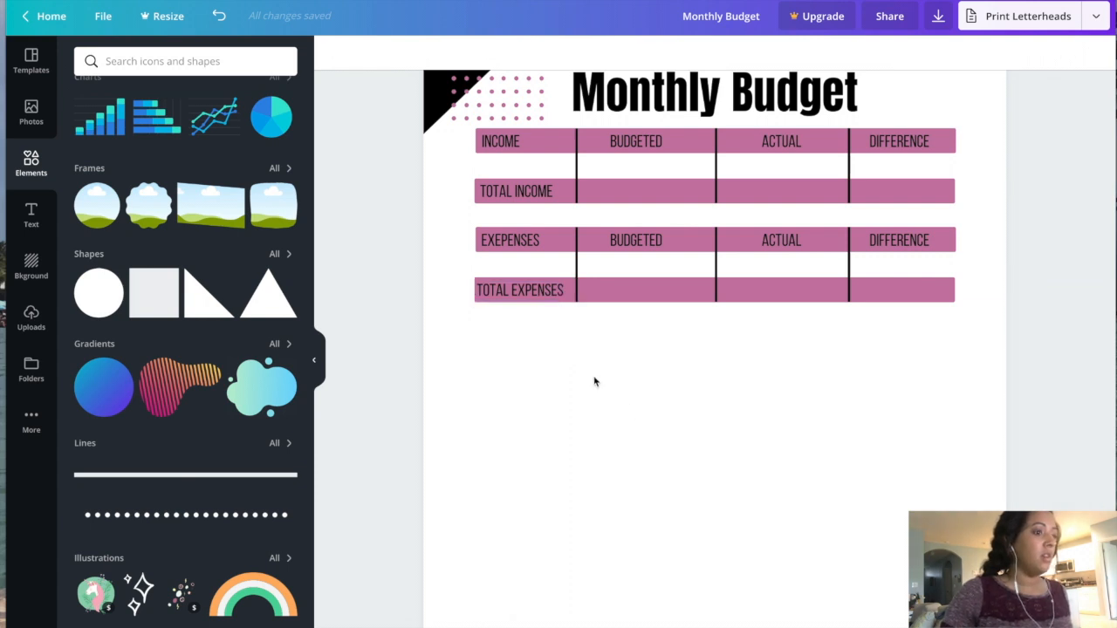
pyautogui.moveTo(526, 297); pyautogui.dragTo(510, 457)
pyautogui.click(963, 607)
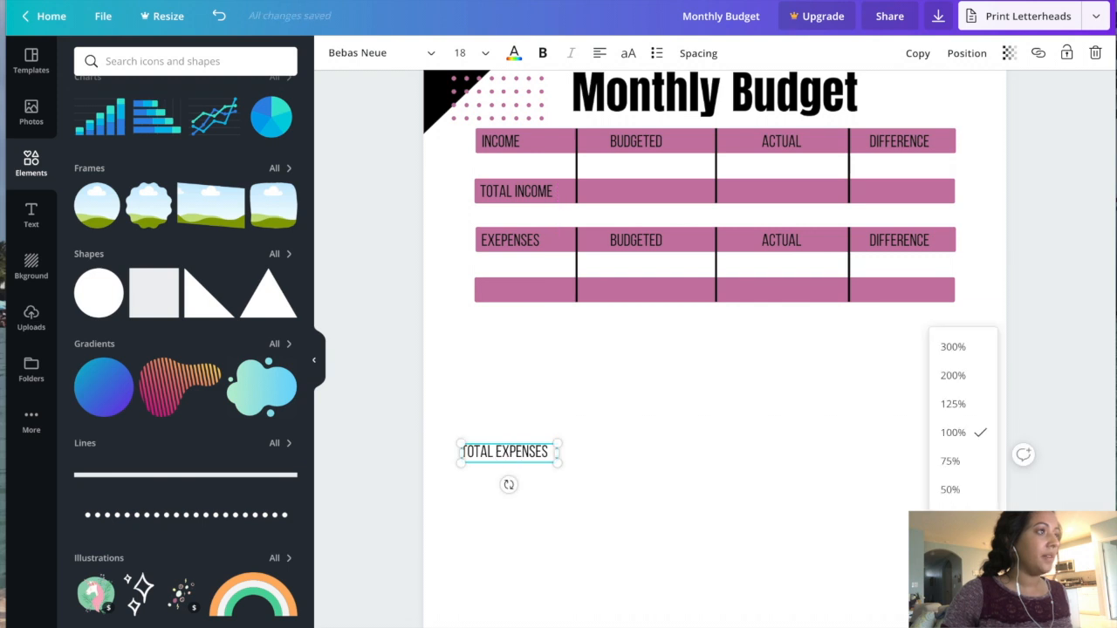
pyautogui.click(939, 463)
pyautogui.scroll(-2, 864, 493)
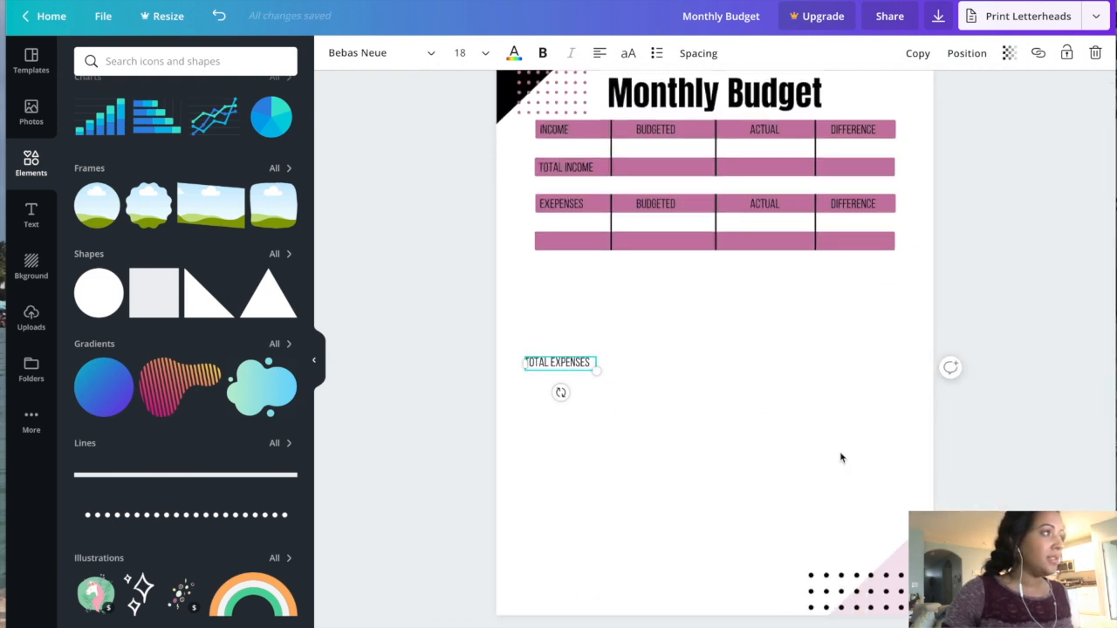
pyautogui.moveTo(576, 368); pyautogui.dragTo(595, 482)
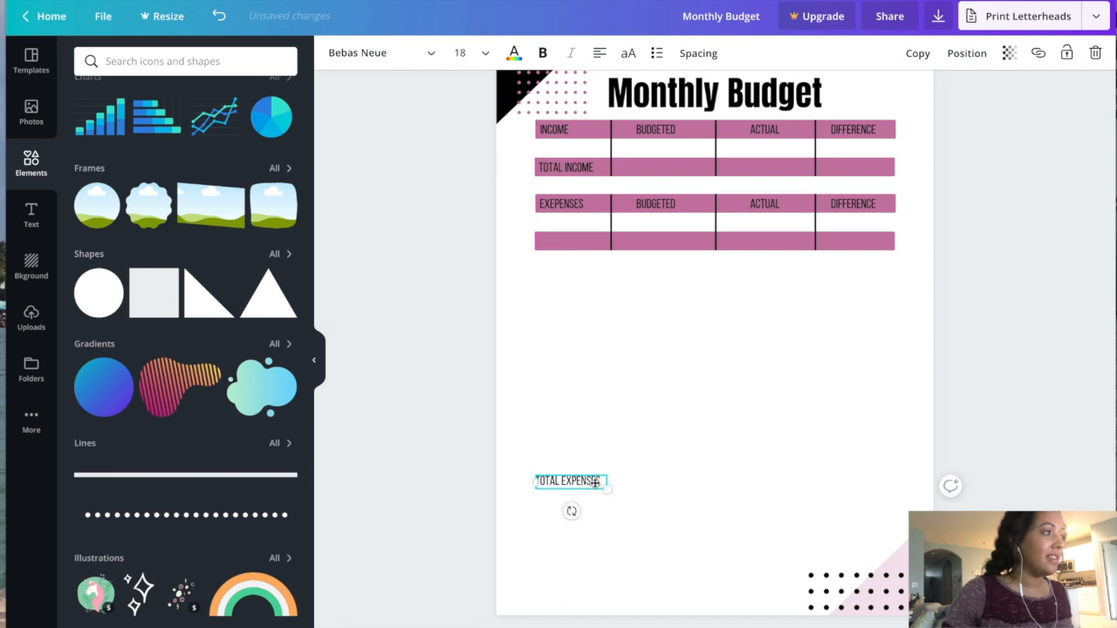
pyautogui.click(668, 242)
pyautogui.moveTo(669, 244); pyautogui.dragTo(668, 481)
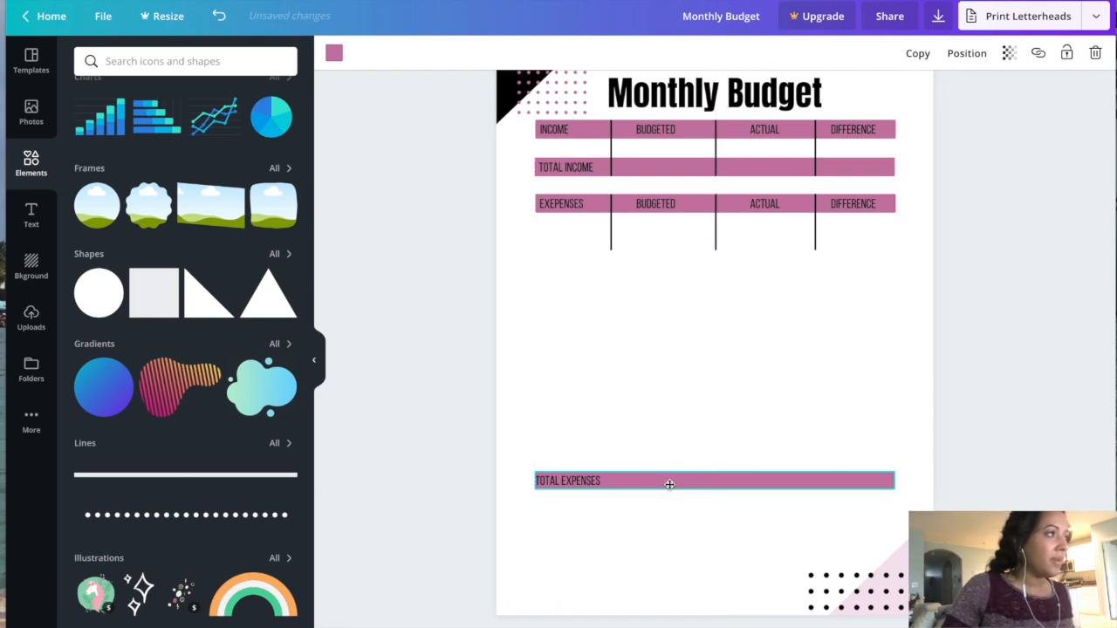
pyautogui.click(668, 533)
# Extend the three column dividers of the expenses table down to the lower edge of the "TOTAL EXPENSES" bar
pyautogui.click(610, 245)
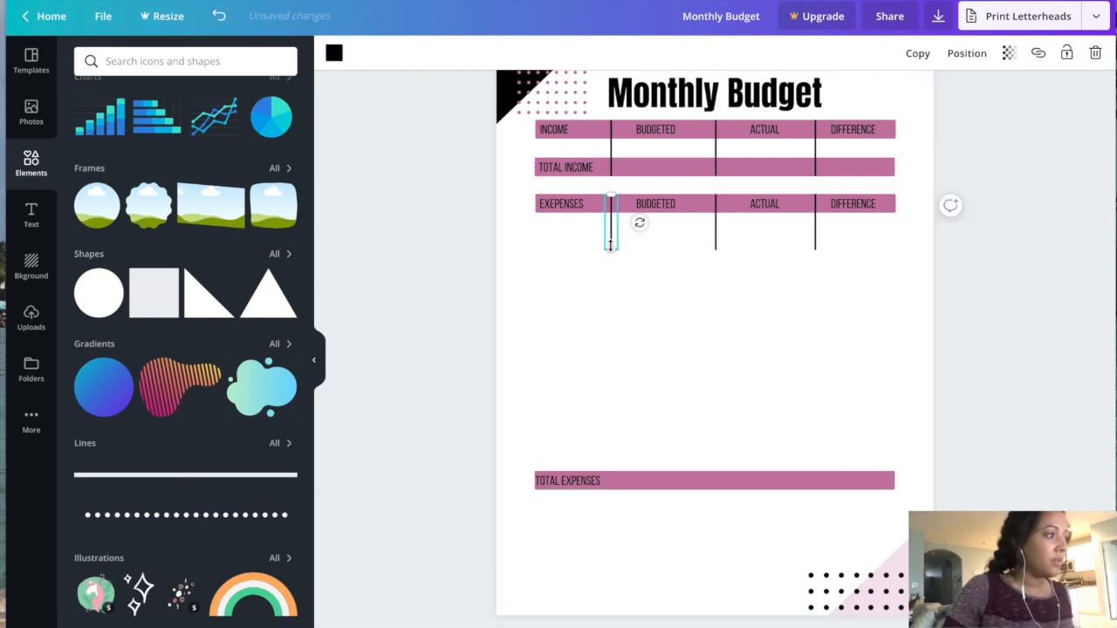
pyautogui.moveTo(611, 247); pyautogui.dragTo(601, 486)
pyautogui.click(717, 240)
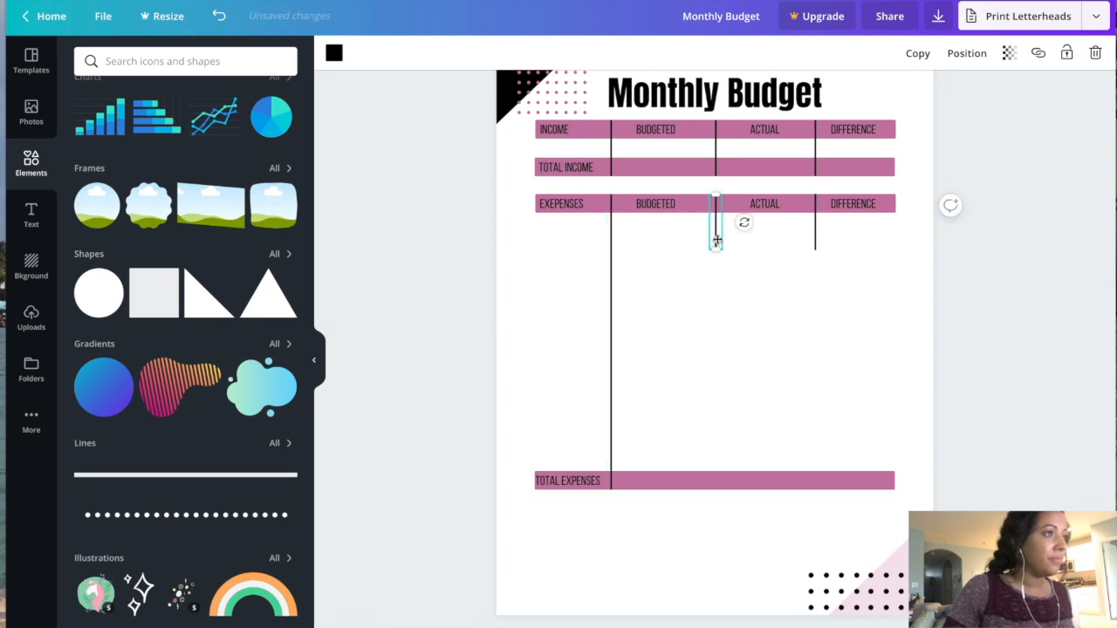
pyautogui.moveTo(717, 252); pyautogui.dragTo(716, 489)
pyautogui.click(815, 234)
pyautogui.moveTo(816, 252); pyautogui.dragTo(792, 491)
pyautogui.click(794, 512)
pyautogui.click(654, 530)
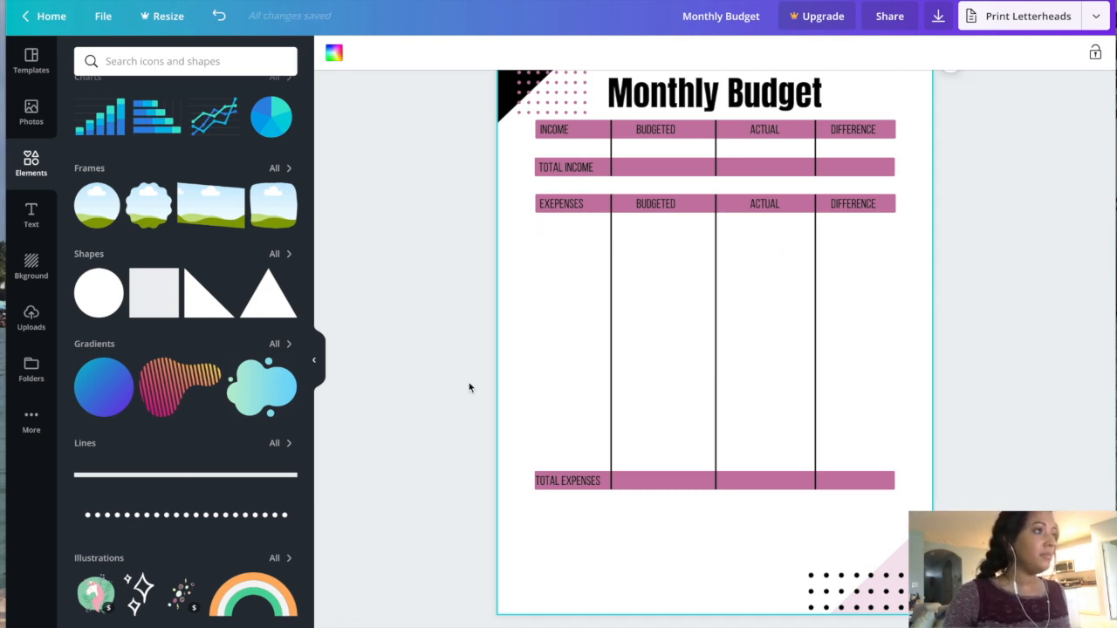
# Add a square, flatten it into a row-height bar, and fit it across the table width directly beneath the "EXEPENSES" header bar
pyautogui.click(153, 292)
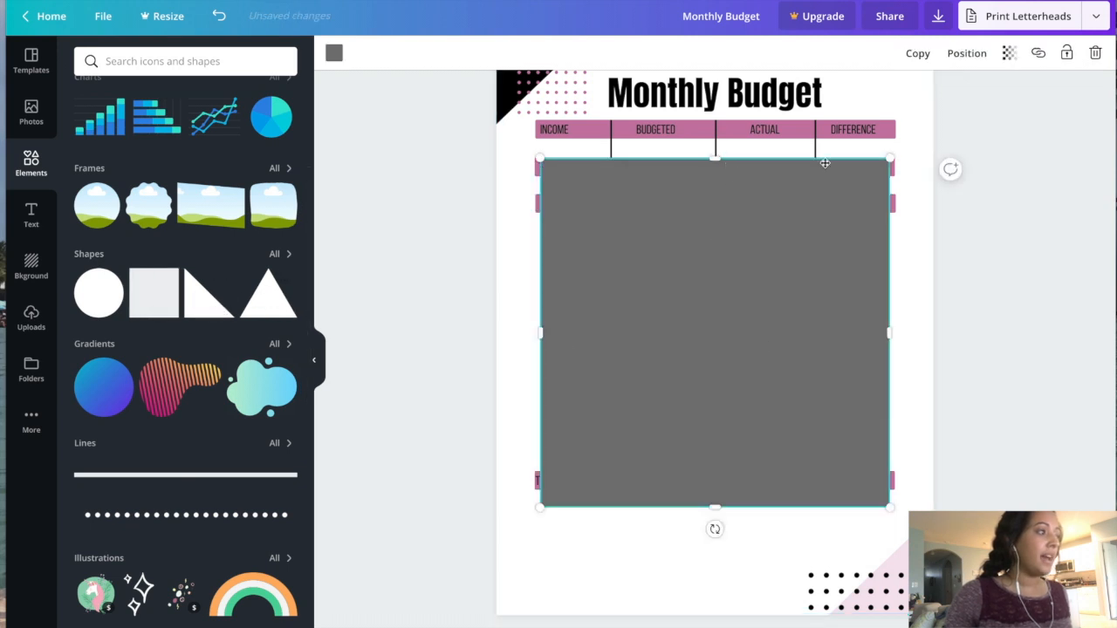
pyautogui.moveTo(889, 159); pyautogui.dragTo(891, 358)
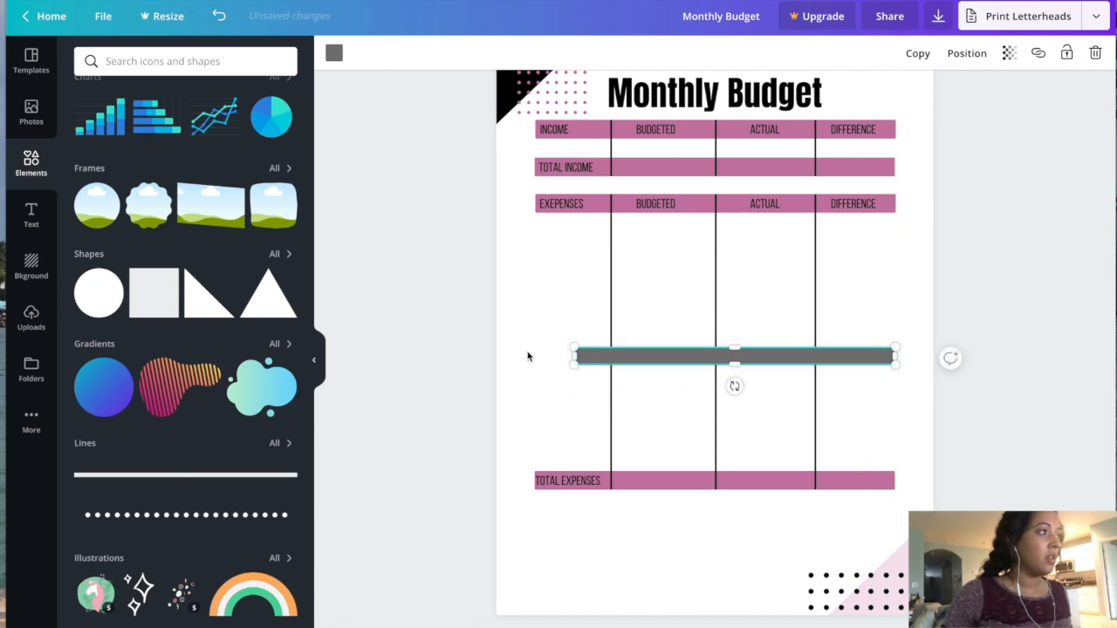
pyautogui.moveTo(578, 355); pyautogui.dragTo(585, 224)
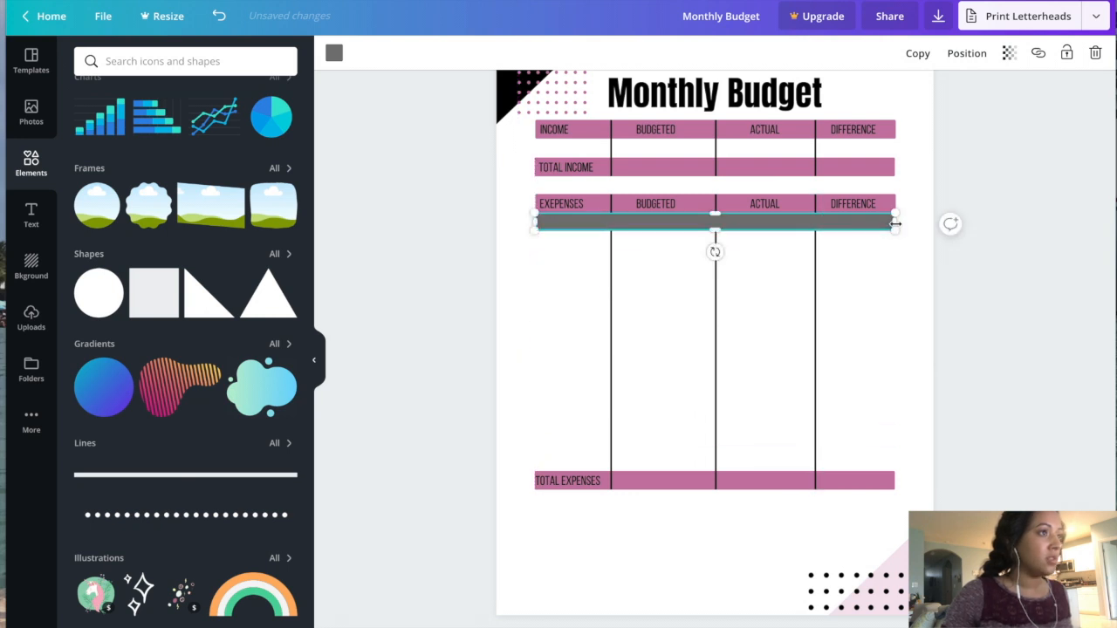
pyautogui.moveTo(898, 223); pyautogui.dragTo(896, 261)
pyautogui.click(901, 269)
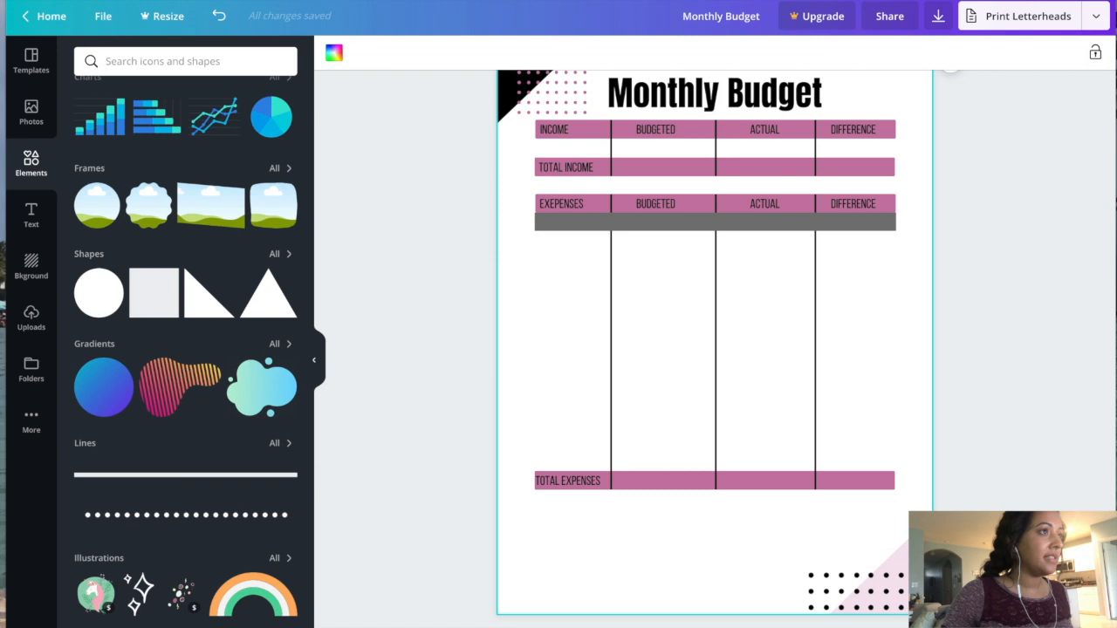
# Recolor the dark grey bar beneath the expenses header to light grey
pyautogui.click(960, 524)
pyautogui.click(955, 429)
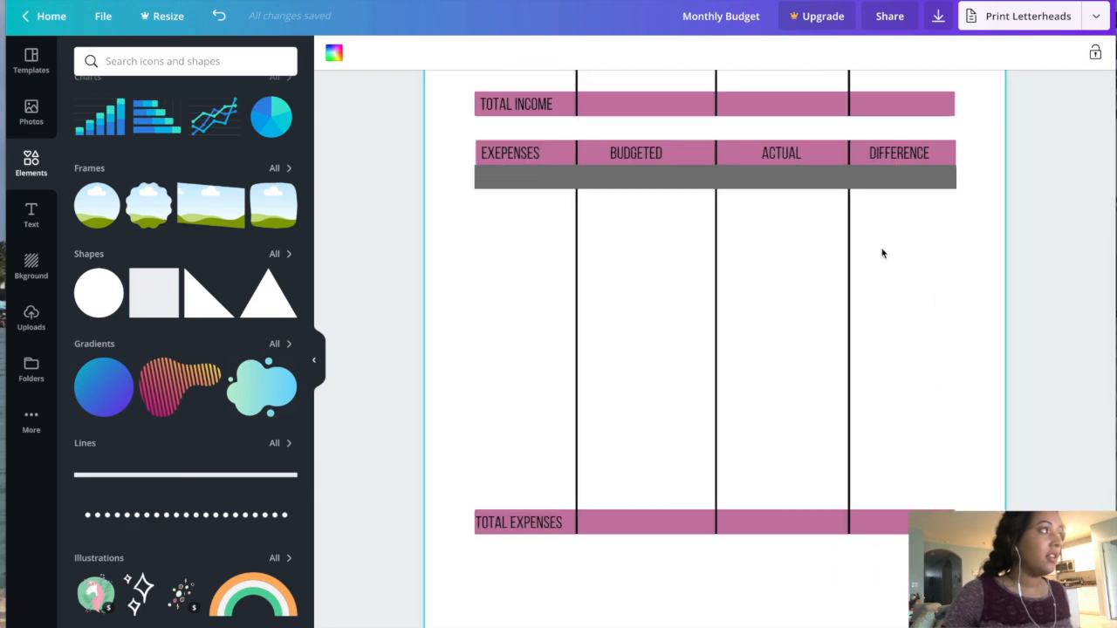
pyautogui.click(880, 180)
pyautogui.click(339, 55)
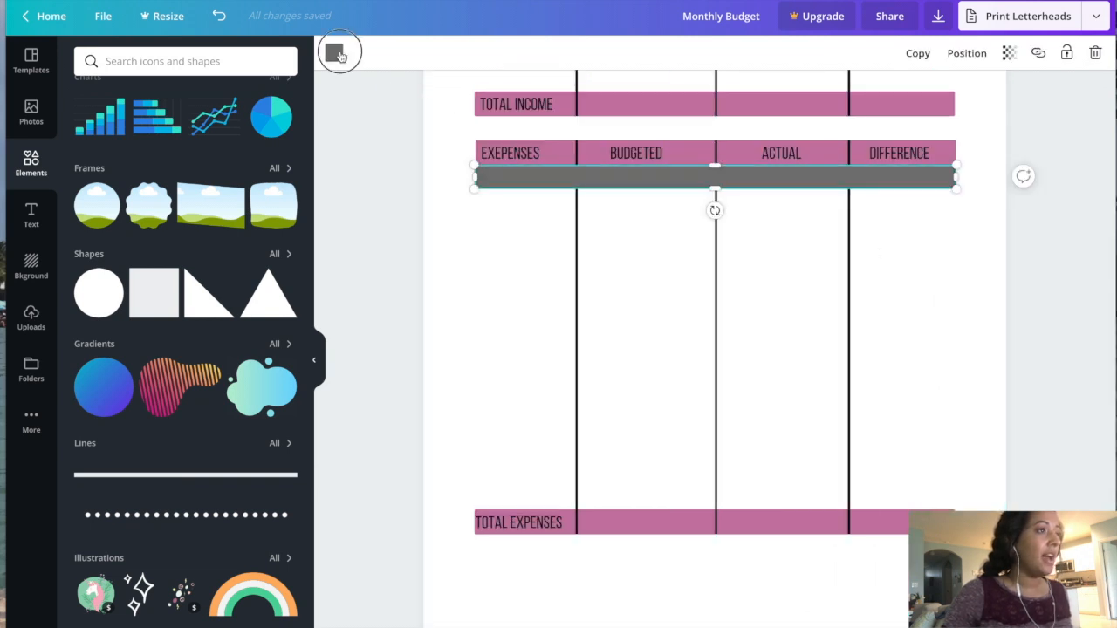
pyautogui.click(242, 239)
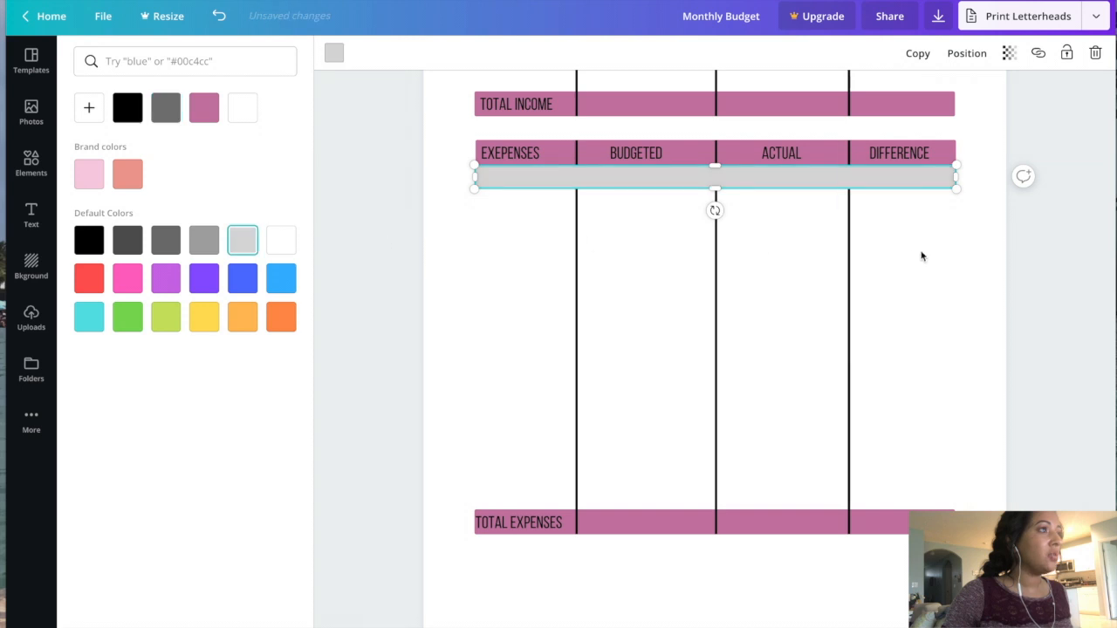
pyautogui.click(984, 241)
# Send the light grey bar to the back, behind the column dividers
pyautogui.click(899, 182)
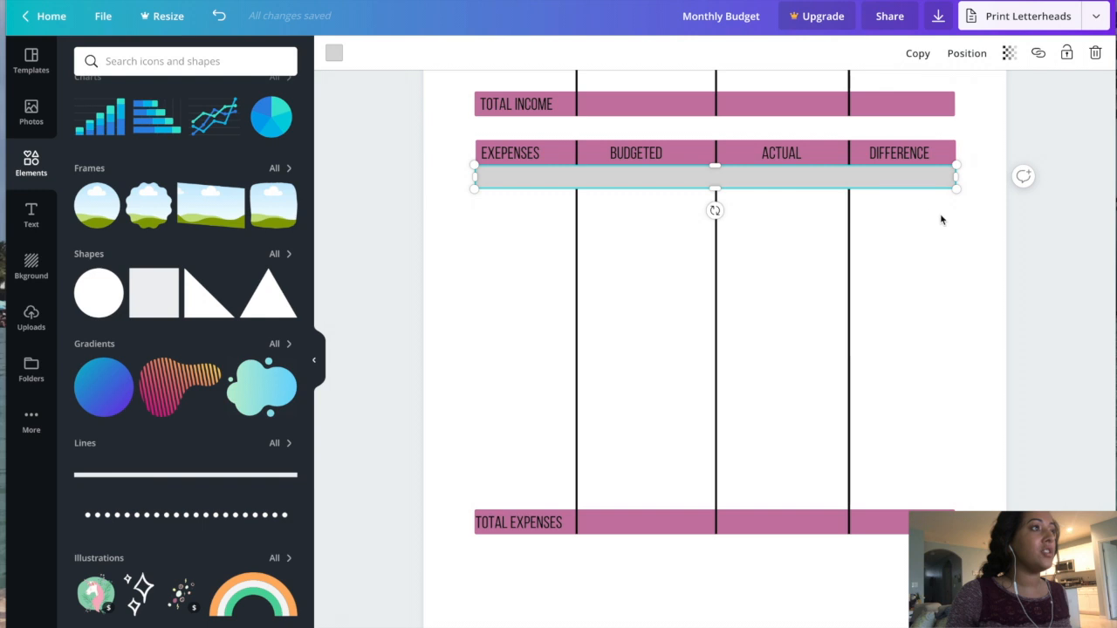
pyautogui.click(991, 229)
pyautogui.click(926, 185)
pyautogui.click(967, 54)
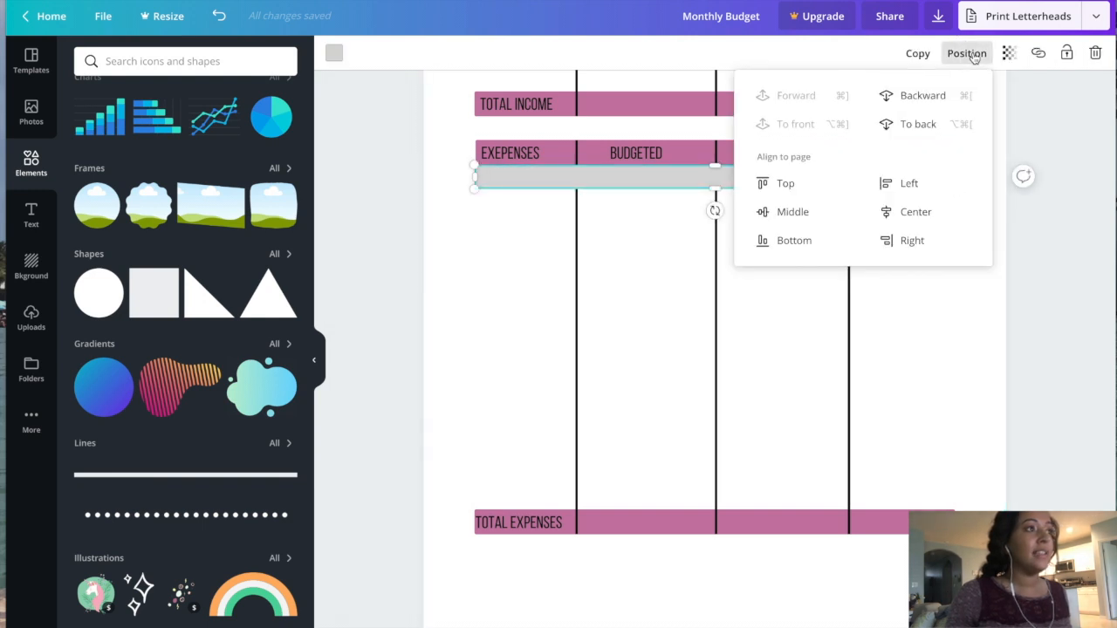
pyautogui.click(925, 124)
pyautogui.click(978, 294)
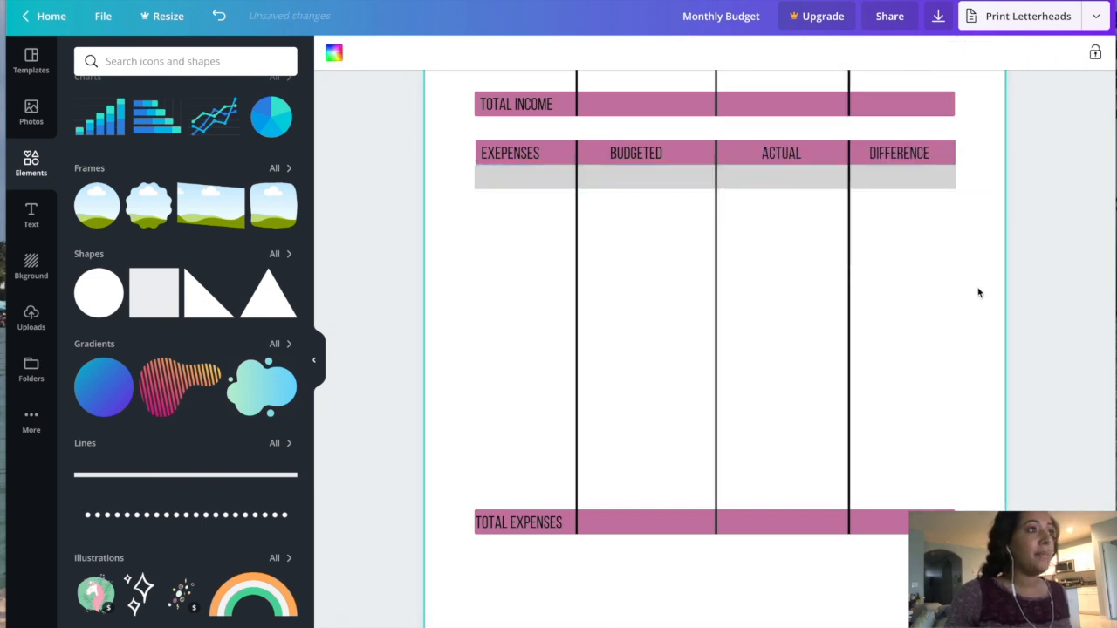
# Duplicate the light grey bar, place the copy one empty row below the original, and send it to the back
pyautogui.click(923, 184)
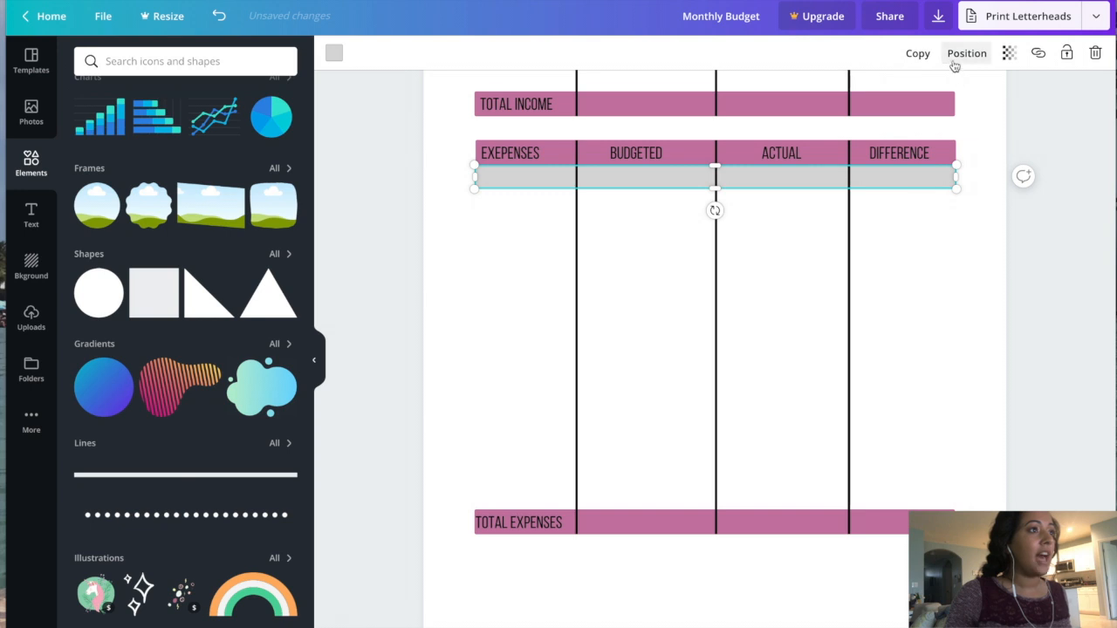
pyautogui.click(917, 54)
pyautogui.moveTo(912, 195); pyautogui.dragTo(898, 228)
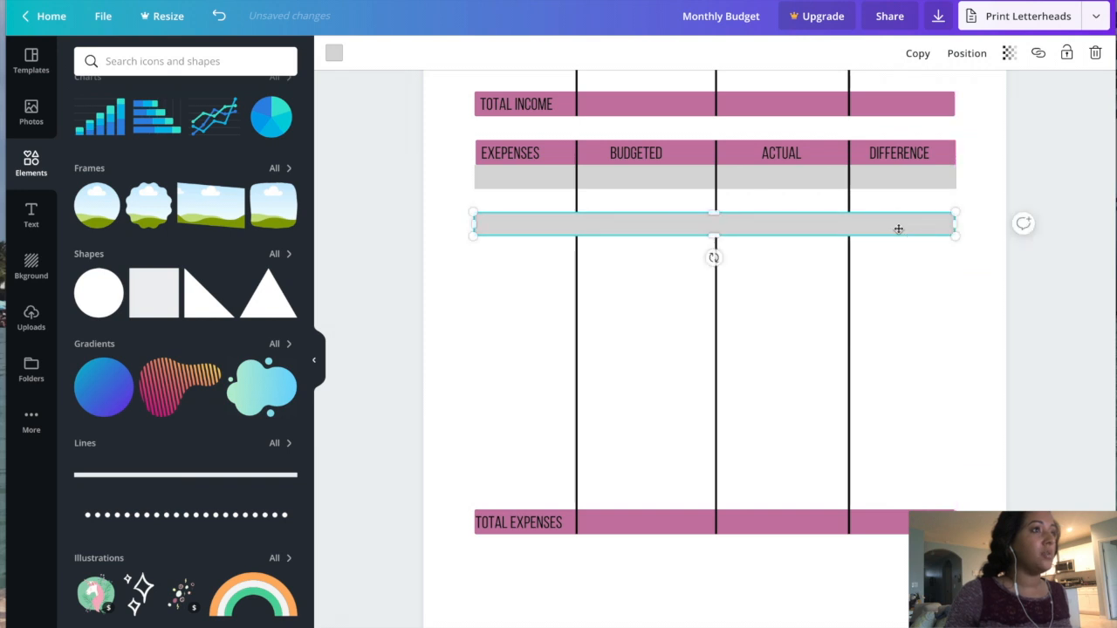
pyautogui.click(968, 53)
pyautogui.click(951, 125)
pyautogui.click(961, 342)
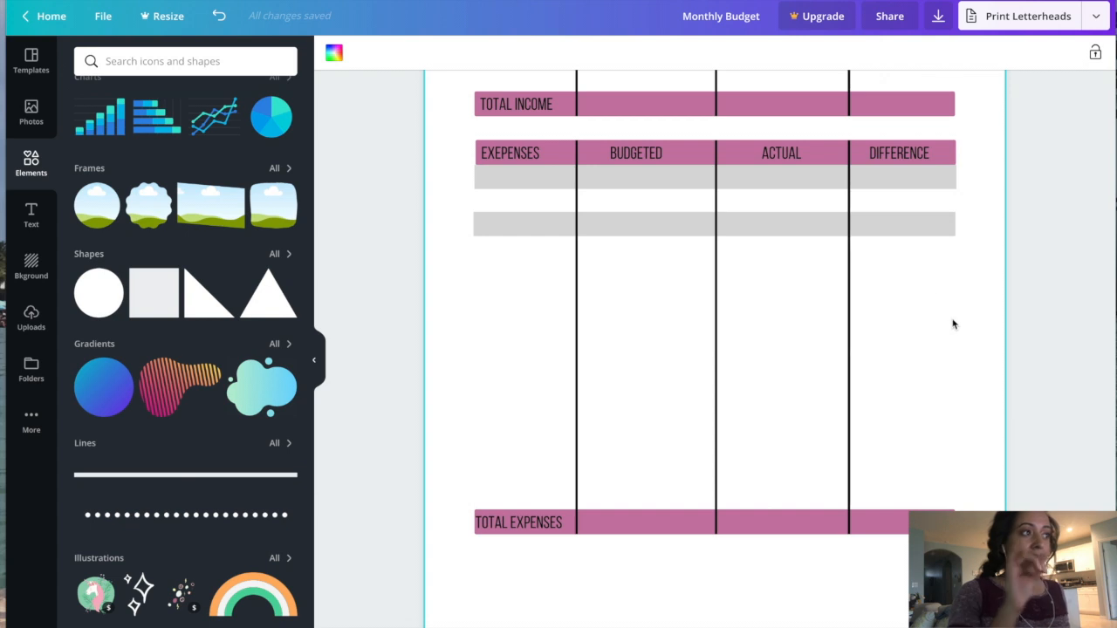
# Delete both light grey bars from the expenses table
pyautogui.scroll(3, 948, 352)
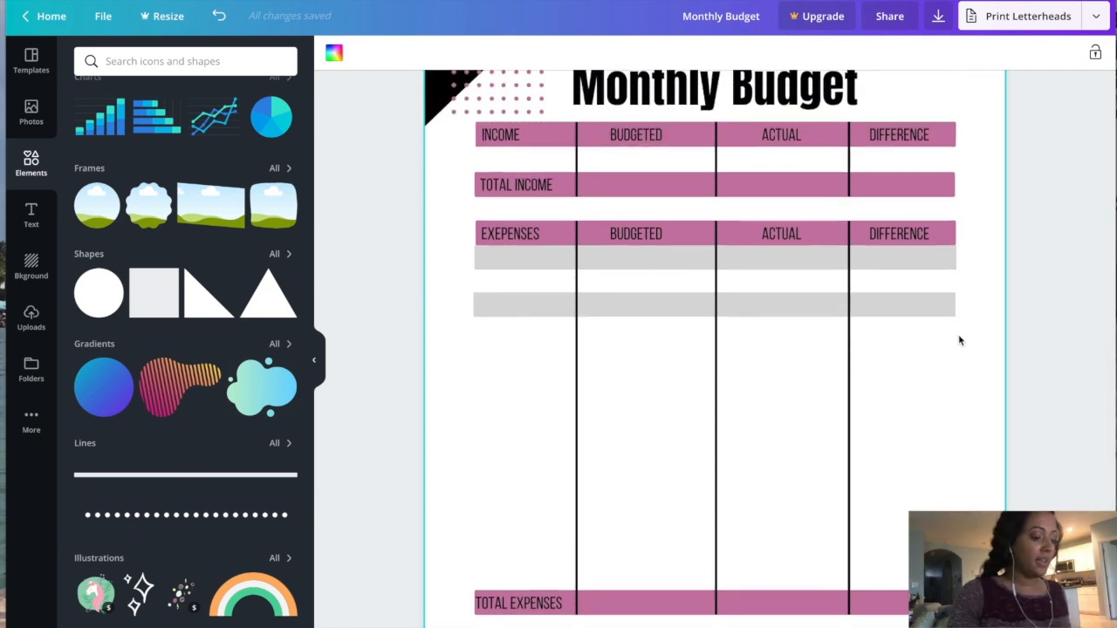
pyautogui.click(940, 307)
pyautogui.press('Delete')
pyautogui.click(938, 257)
pyautogui.press('Delete')
# Try to make a horizontal row line by duplicating and rotating the expenses table's last column divider, and delete the copy
pyautogui.click(848, 327)
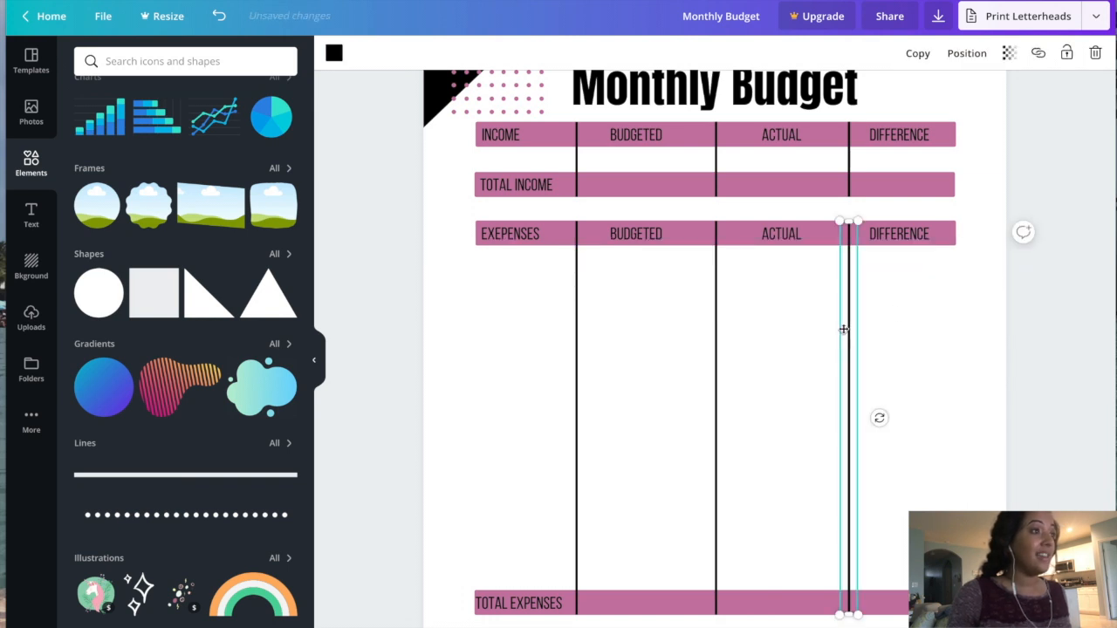
pyautogui.click(918, 53)
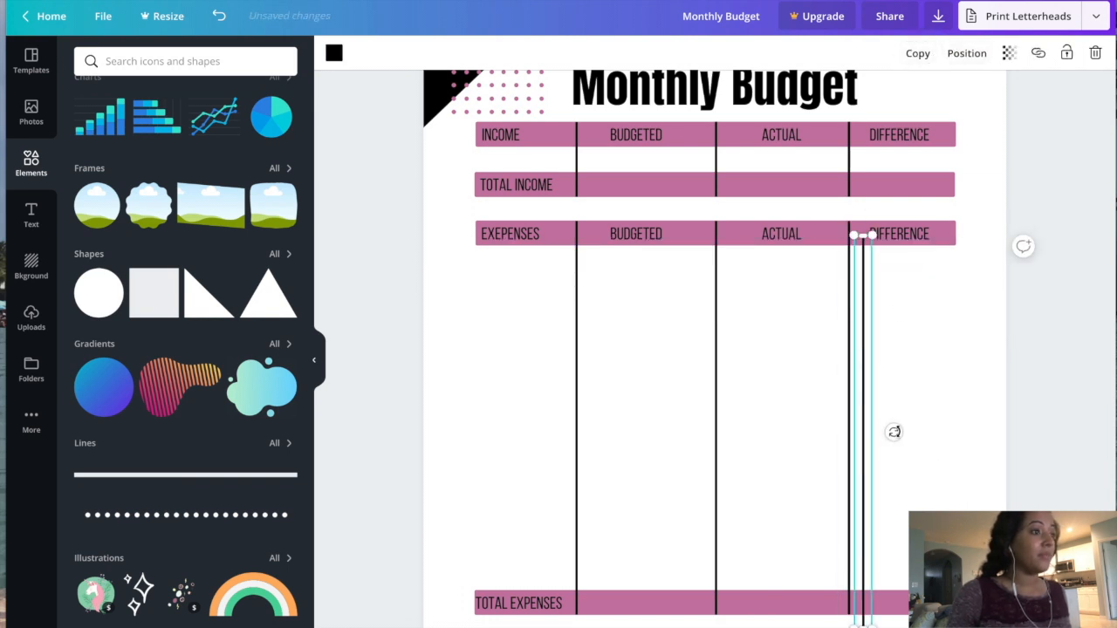
pyautogui.moveTo(897, 433); pyautogui.dragTo(864, 439)
pyautogui.moveTo(859, 439); pyautogui.dragTo(763, 443)
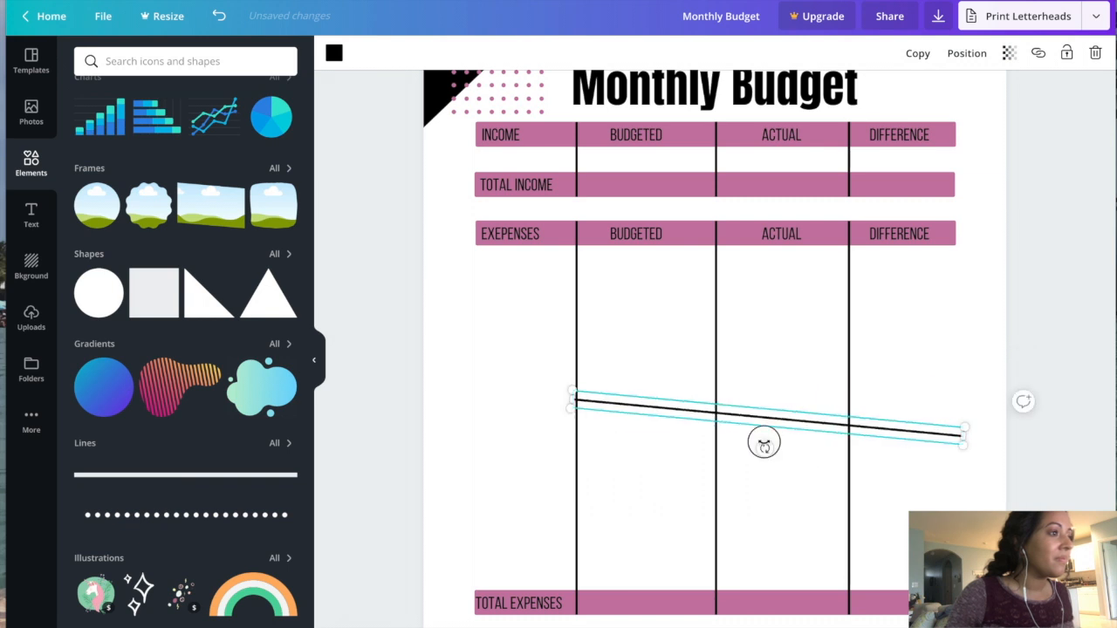
pyautogui.moveTo(764, 444); pyautogui.dragTo(772, 446)
pyautogui.press('Delete')
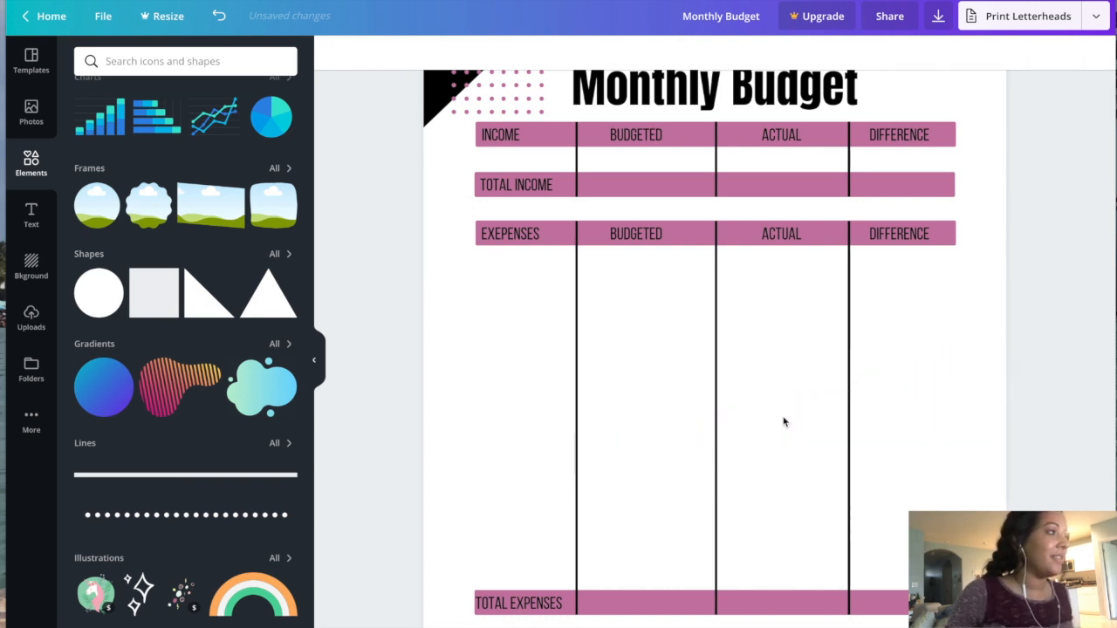
# Add a solid horizontal line, shrink it to slightly wider than the first column, and start it at the expenses table's left edge
pyautogui.click(229, 476)
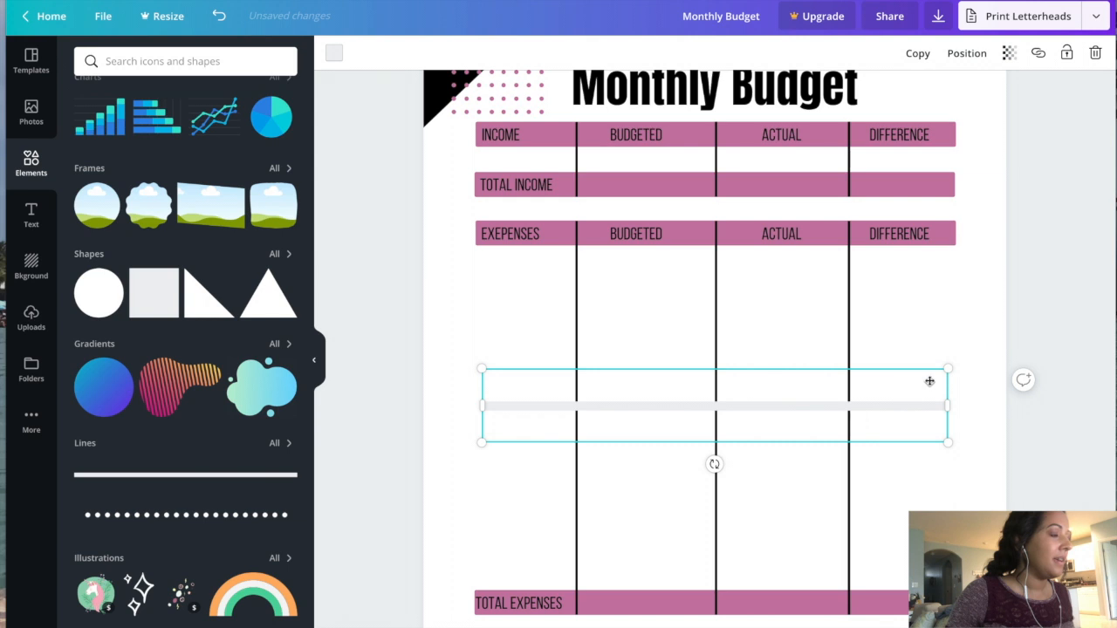
pyautogui.moveTo(948, 370); pyautogui.dragTo(612, 415)
pyautogui.click(577, 389)
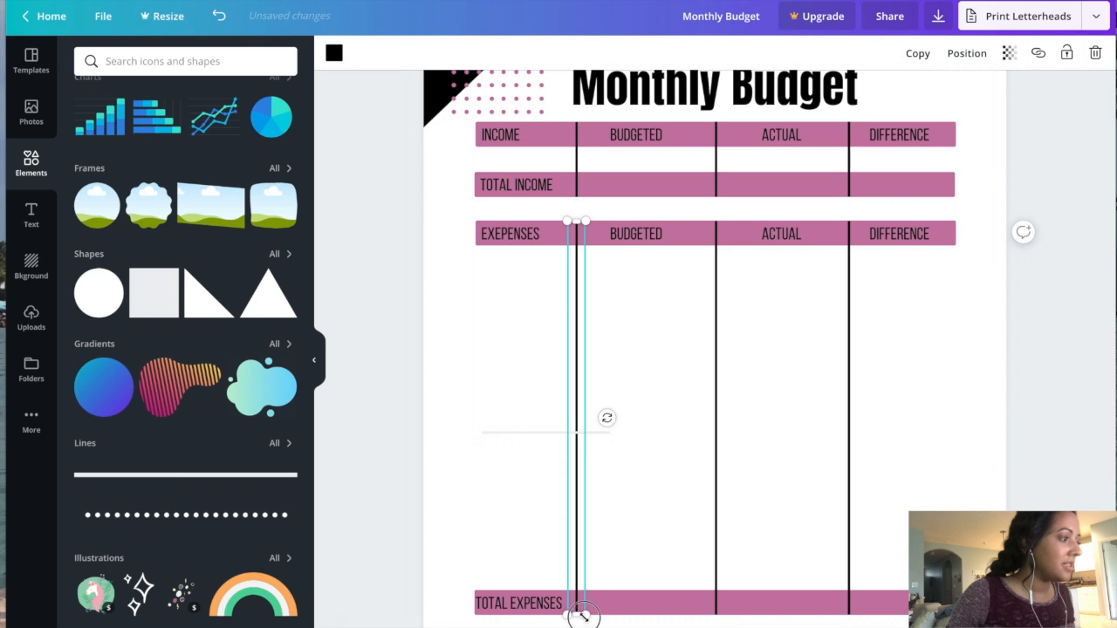
pyautogui.moveTo(584, 617); pyautogui.dragTo(582, 616)
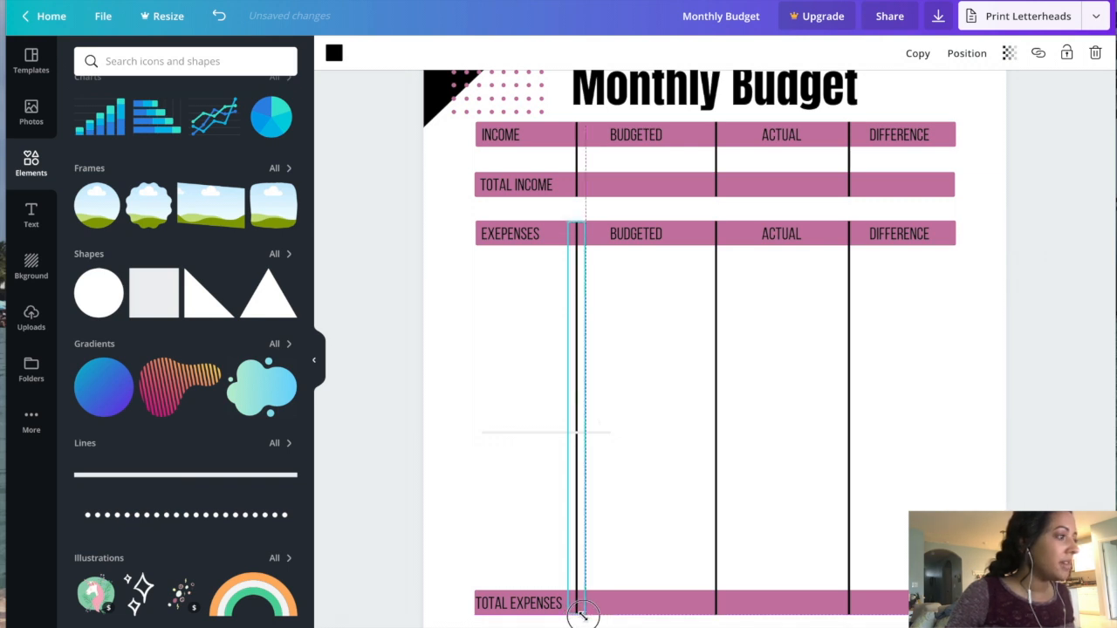
pyautogui.moveTo(582, 617); pyautogui.dragTo(582, 617)
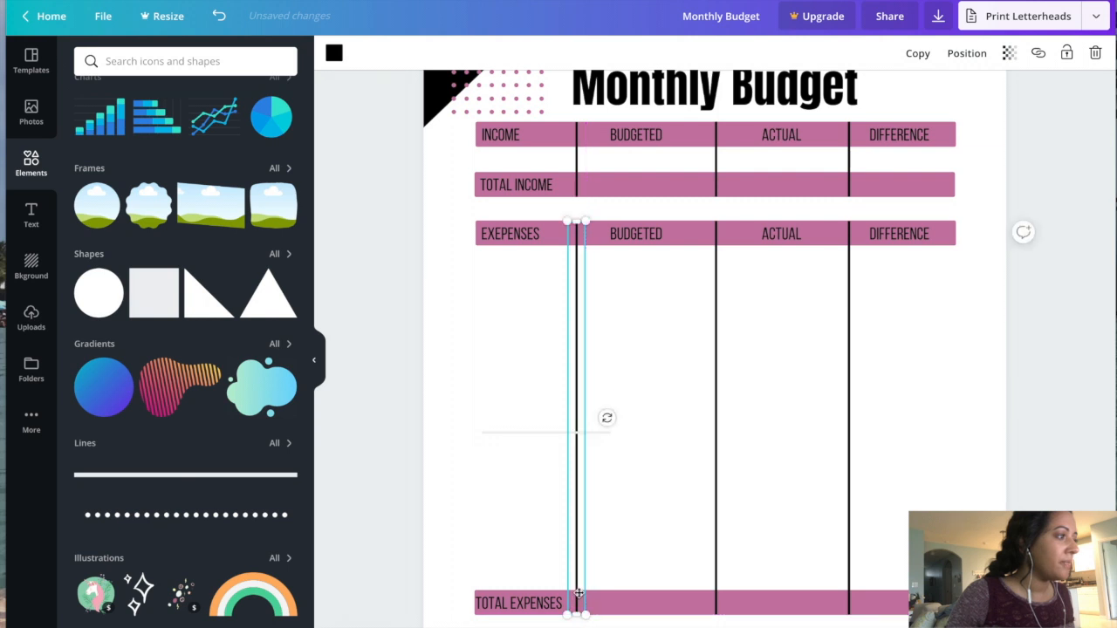
pyautogui.click(534, 434)
pyautogui.moveTo(609, 442); pyautogui.dragTo(546, 368)
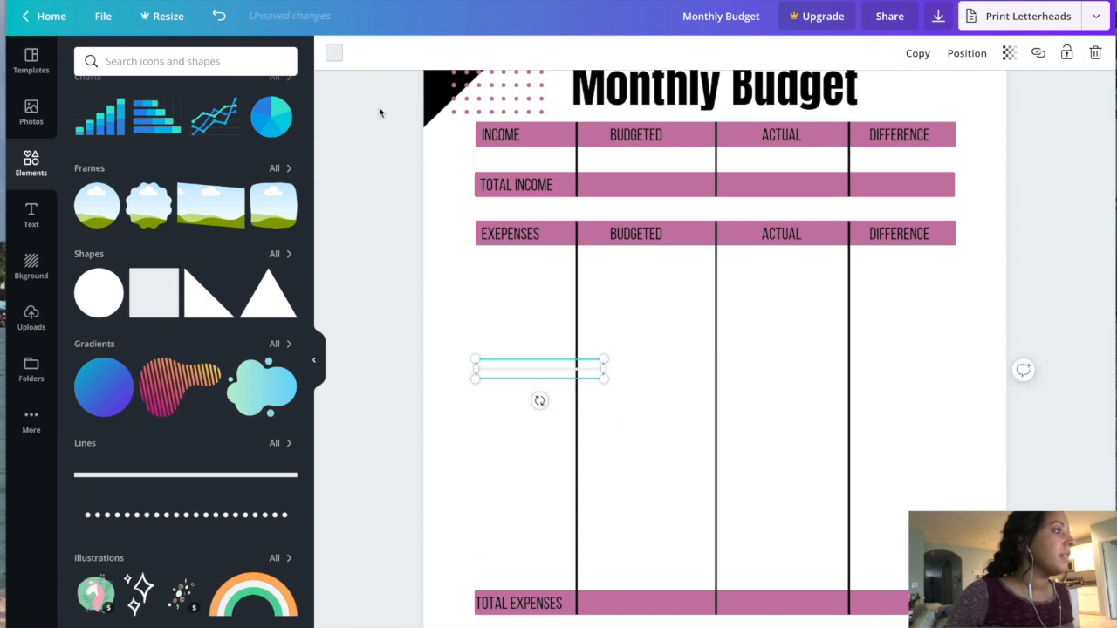
# Make the horizontal line black and stretch it across the expenses table's full width, just below the header row
pyautogui.click(334, 54)
pyautogui.click(127, 107)
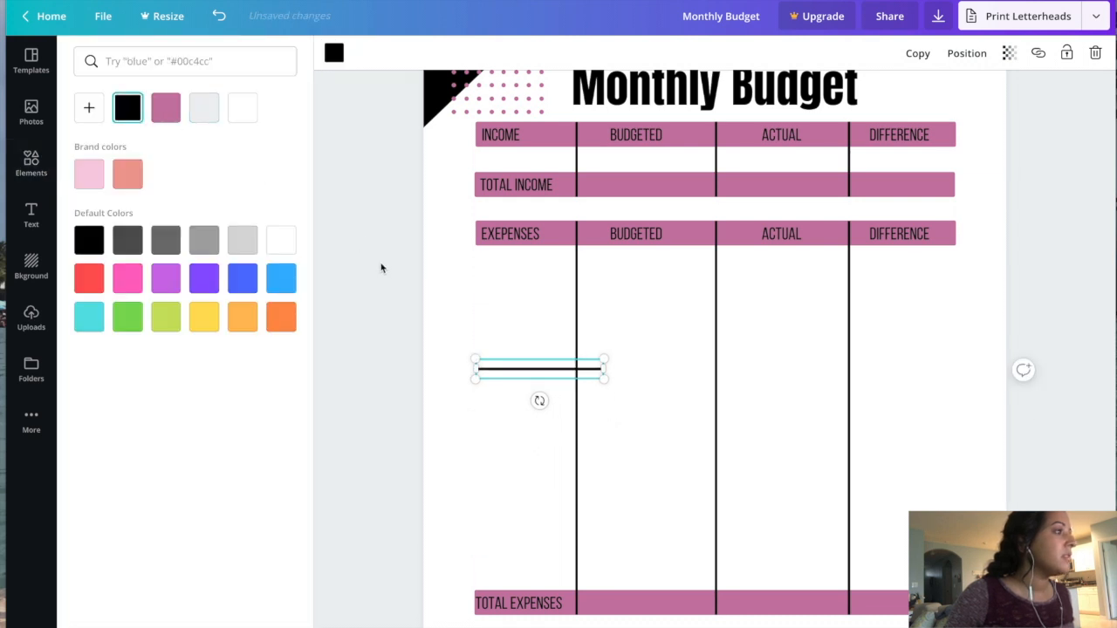
pyautogui.moveTo(539, 369); pyautogui.dragTo(956, 314)
pyautogui.moveTo(487, 310); pyautogui.dragTo(474, 312)
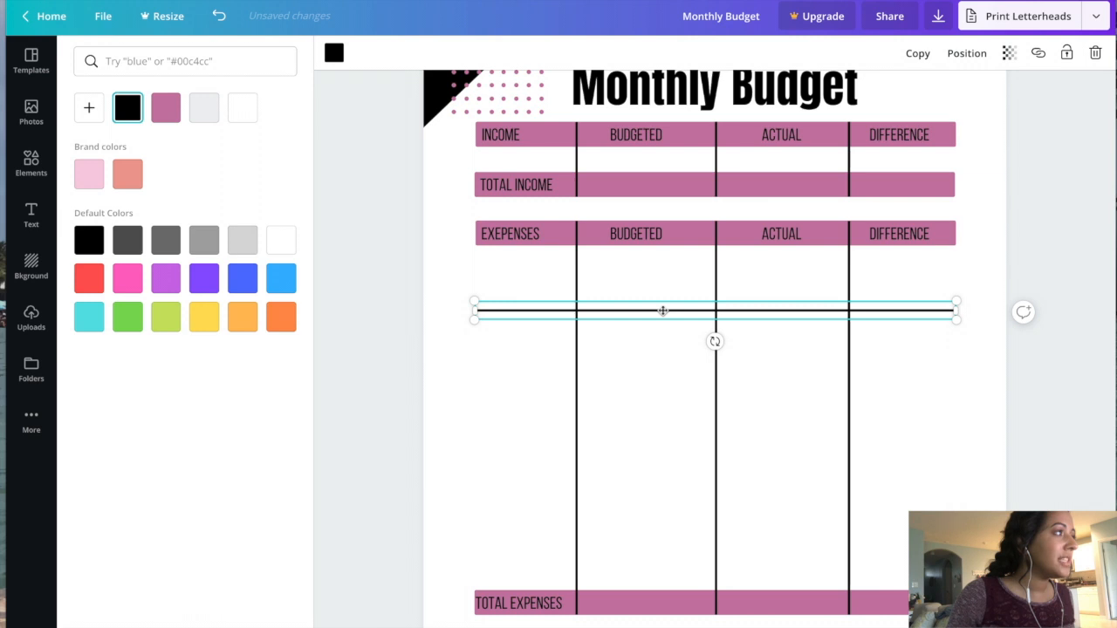
pyautogui.moveTo(663, 311); pyautogui.dragTo(663, 262)
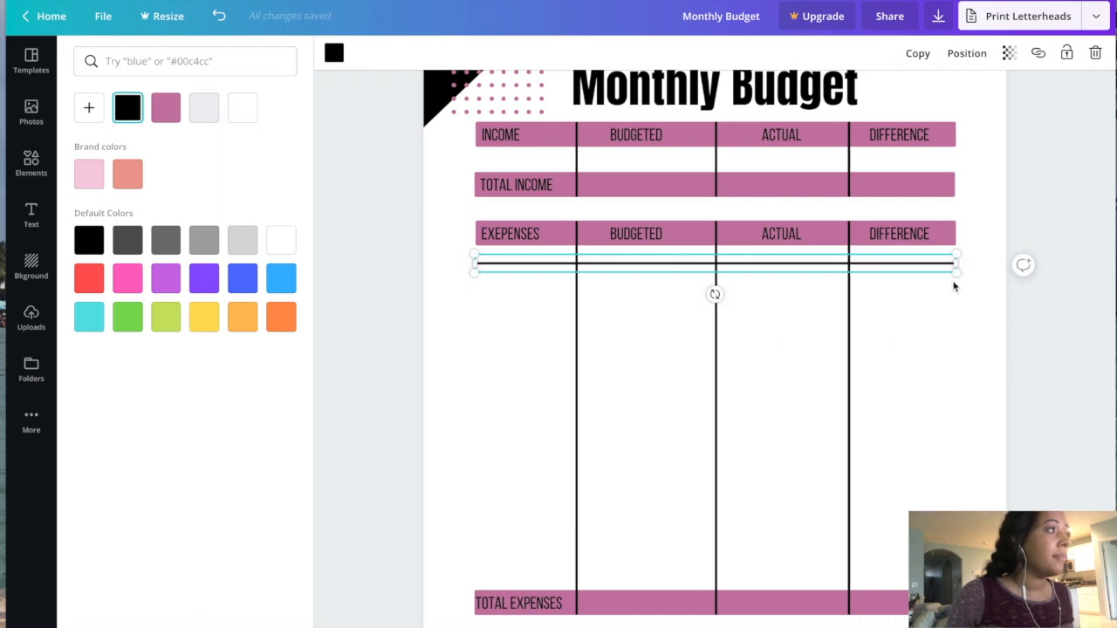
# Duplicate the black horizontal line and place the copy a short distance below the original, aligned with the expenses table's edges
pyautogui.click(917, 53)
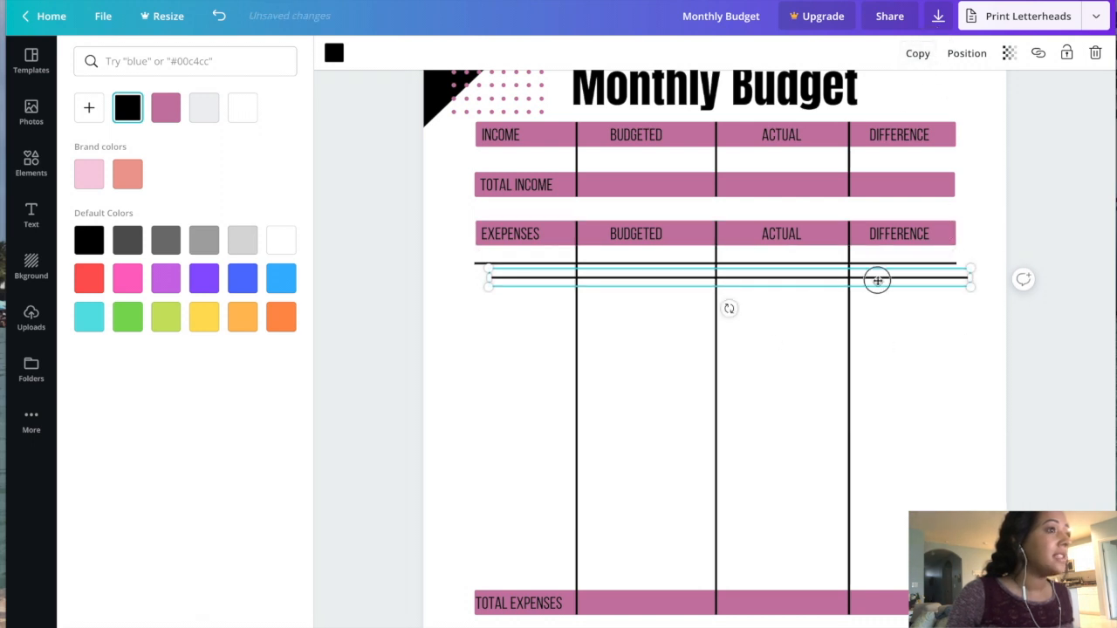
pyautogui.moveTo(877, 279); pyautogui.dragTo(862, 286)
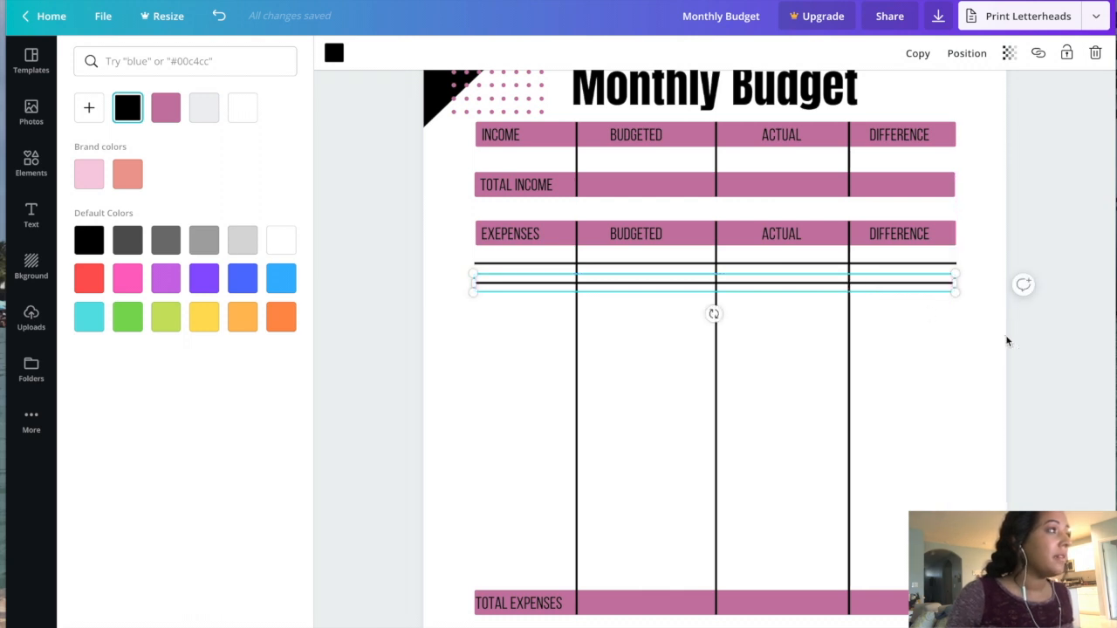
pyautogui.click(956, 357)
pyautogui.moveTo(926, 283); pyautogui.dragTo(927, 288)
pyautogui.click(990, 333)
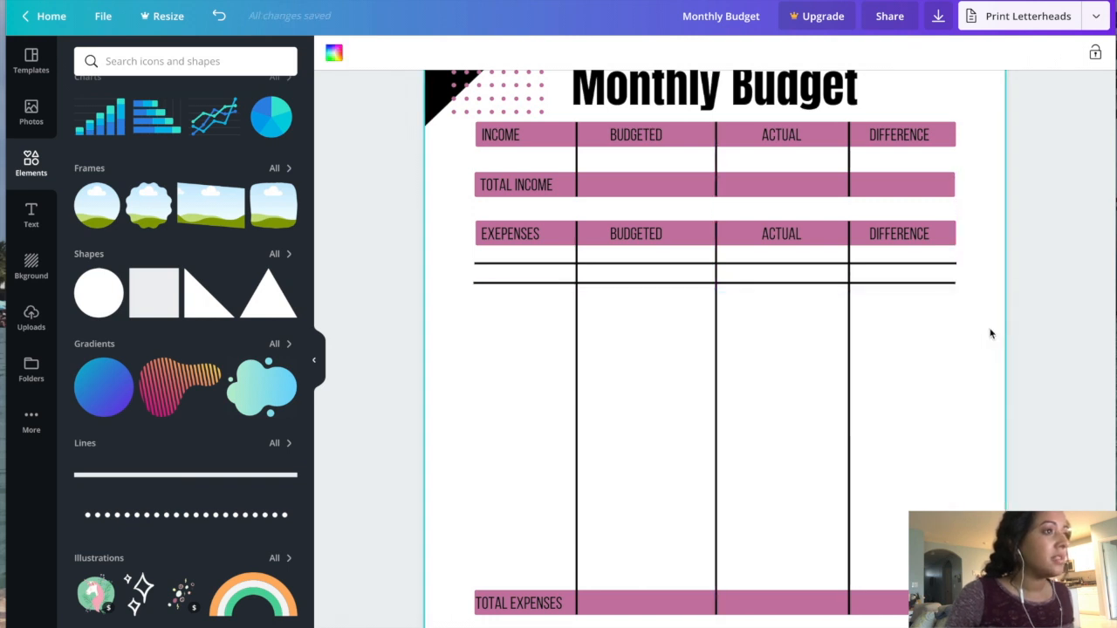
pyautogui.click(969, 519)
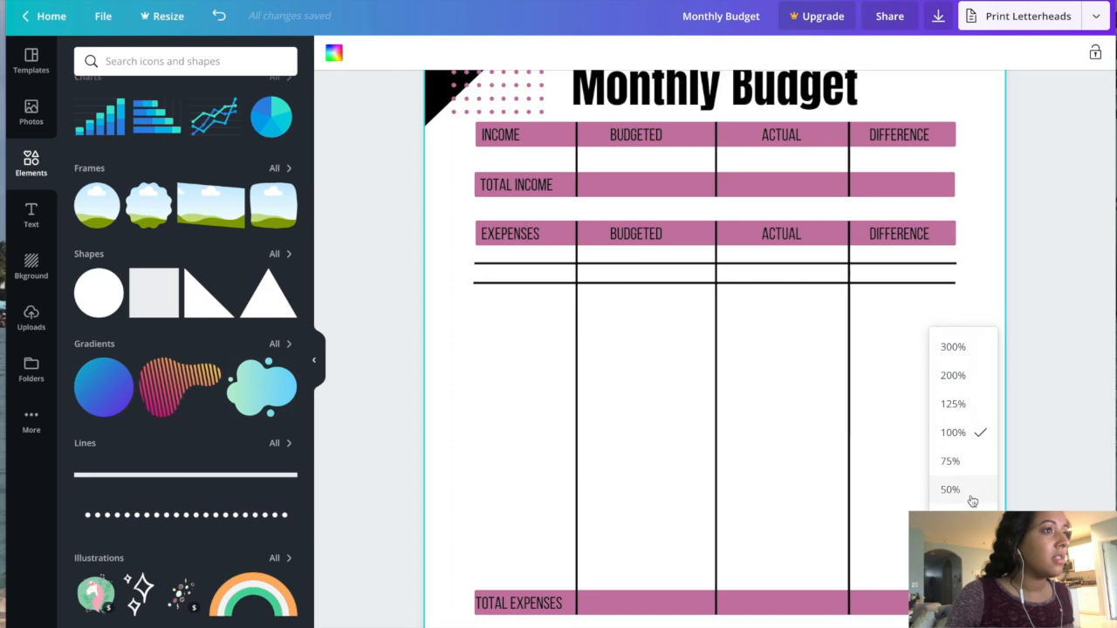
pyautogui.click(964, 399)
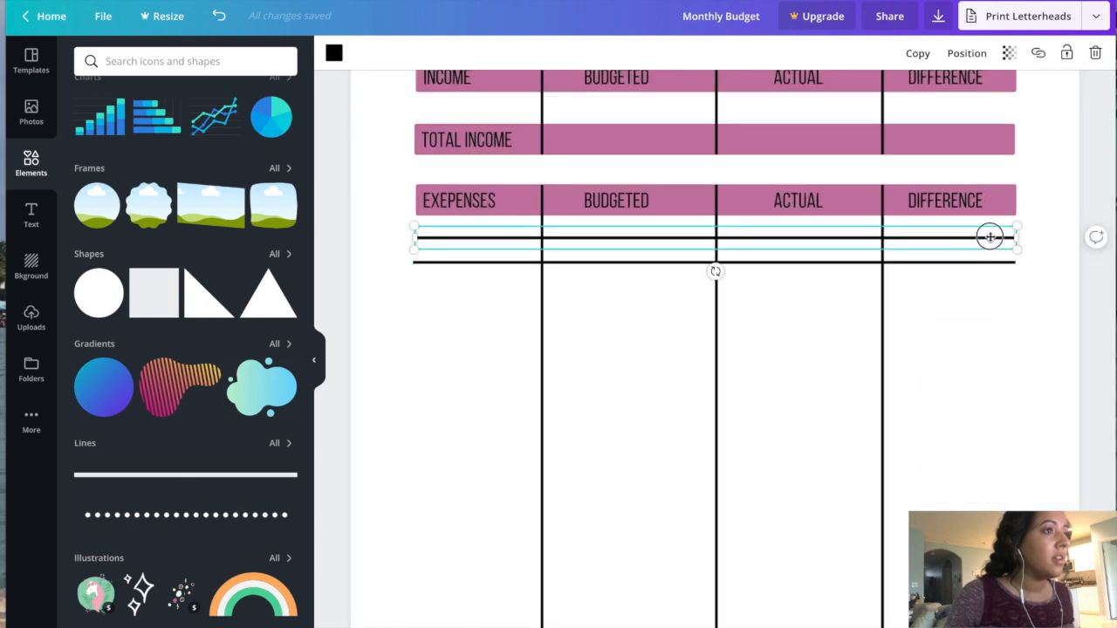
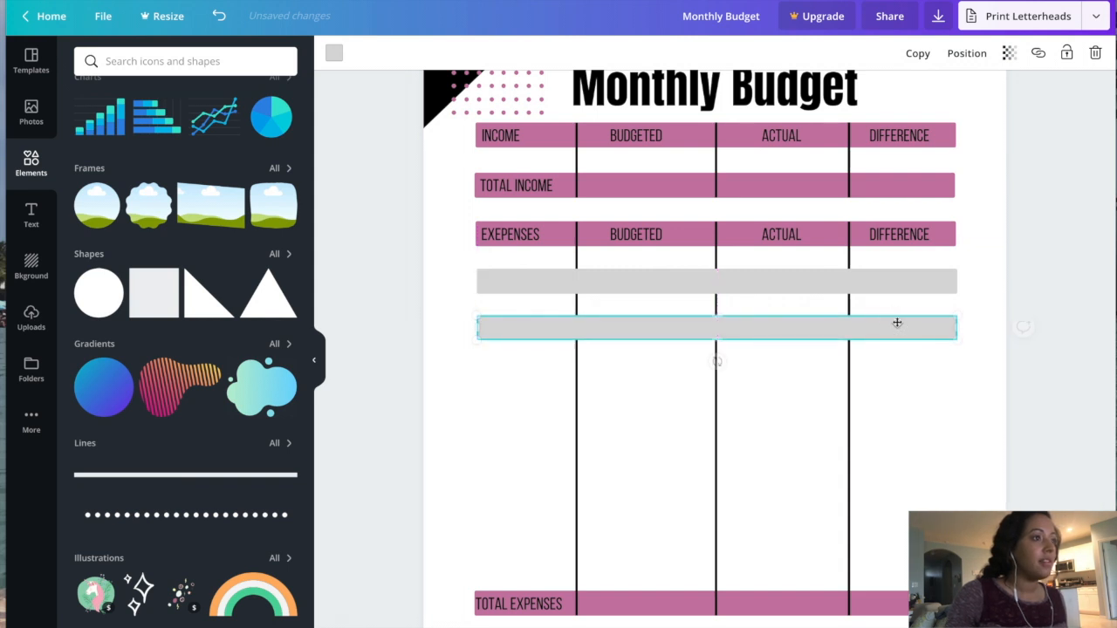
# Duplicate the lowest grey bar twice, placing the copies as the third and fourth grey rows with an empty row between them
pyautogui.click(917, 54)
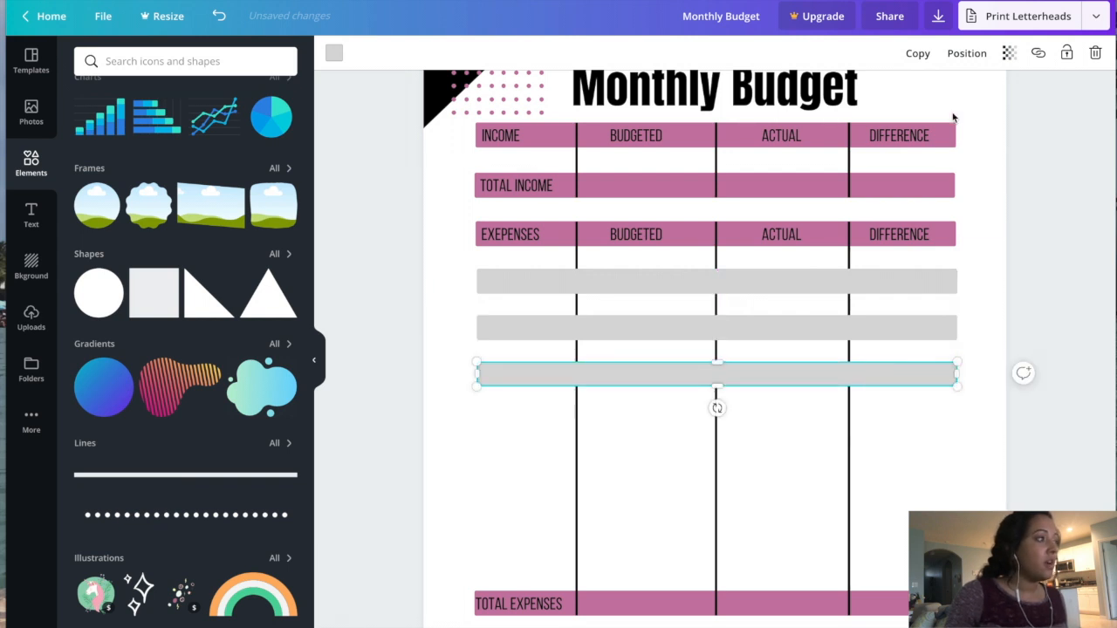
pyautogui.click(921, 53)
pyautogui.moveTo(891, 391); pyautogui.dragTo(878, 421)
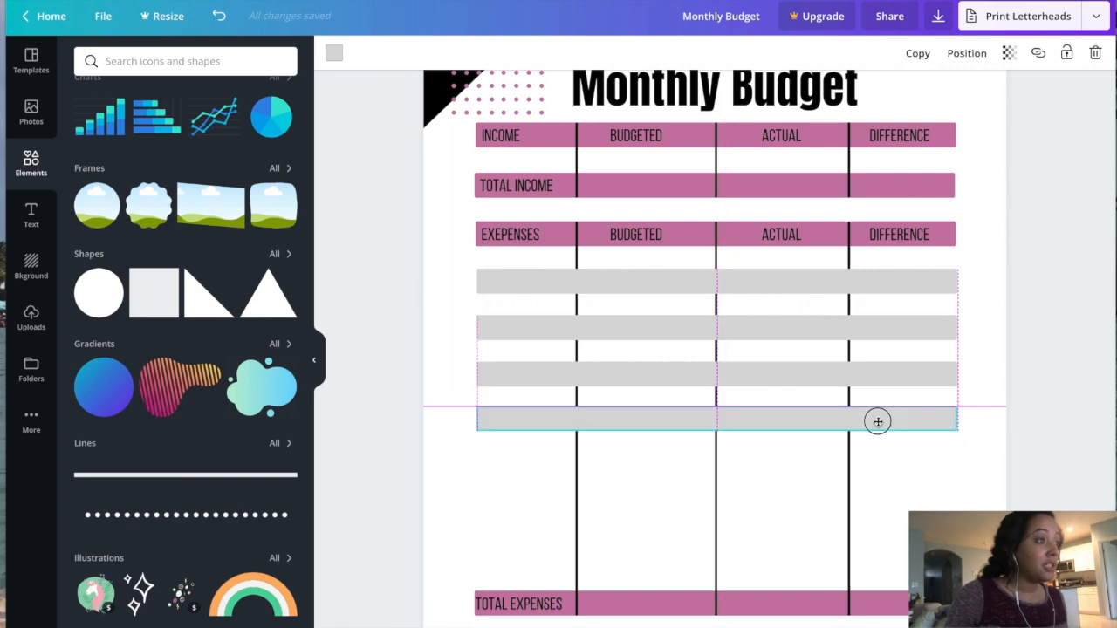
pyautogui.moveTo(878, 422); pyautogui.dragTo(875, 425)
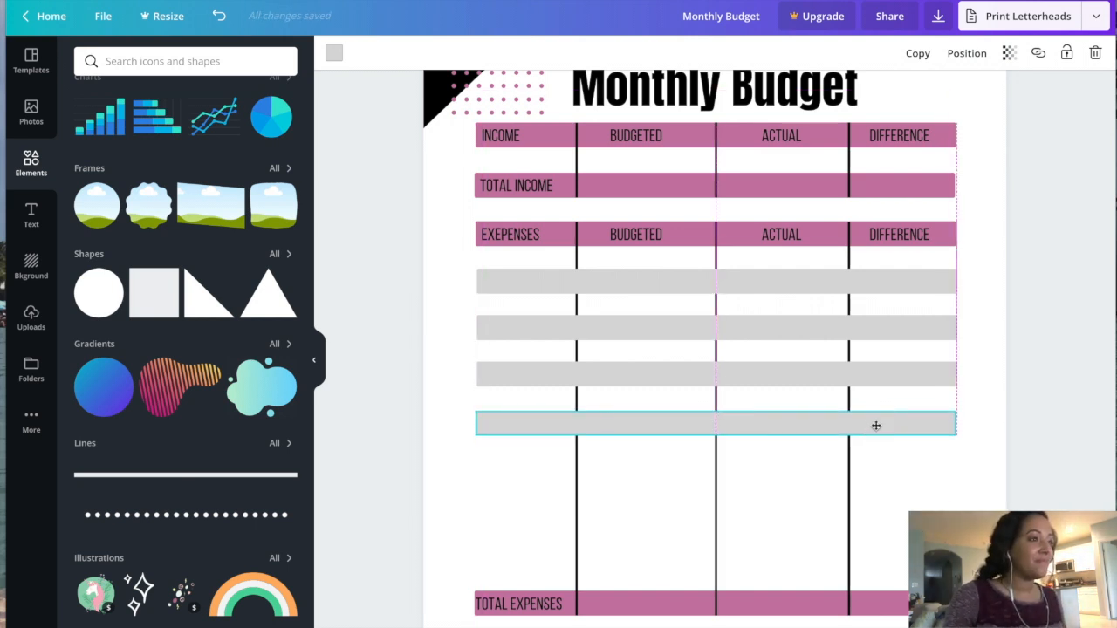
# Duplicate the fourth grey bar, place the copy one empty row below, and align the fourth bar with the others
pyautogui.click(923, 54)
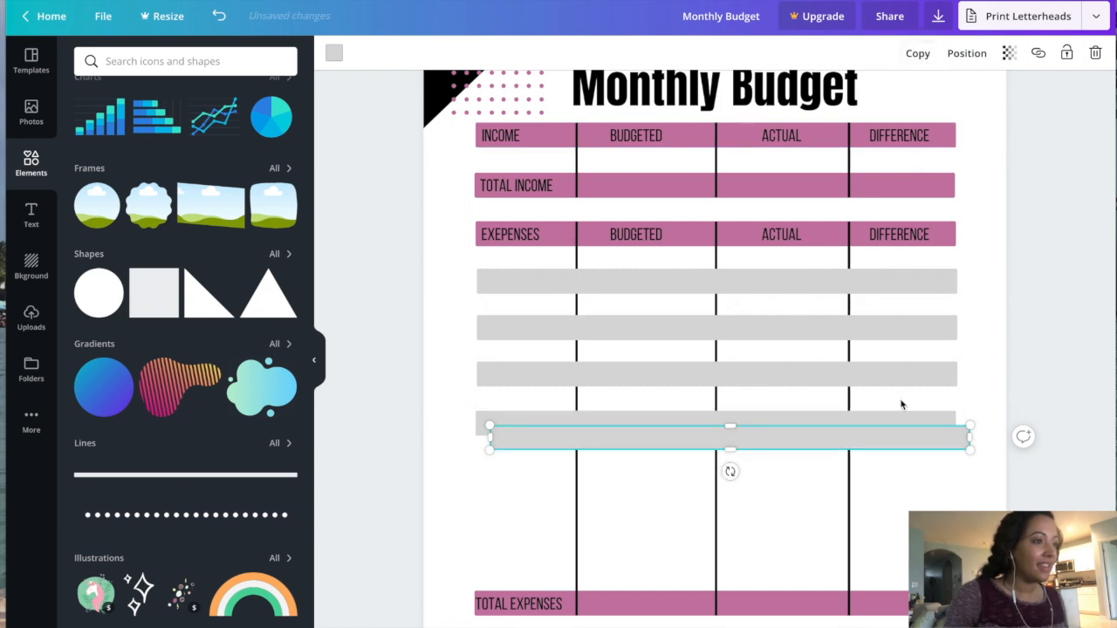
pyautogui.moveTo(909, 442); pyautogui.dragTo(899, 474)
pyautogui.click(920, 411)
pyautogui.click(927, 422)
pyautogui.moveTo(927, 422); pyautogui.dragTo(923, 423)
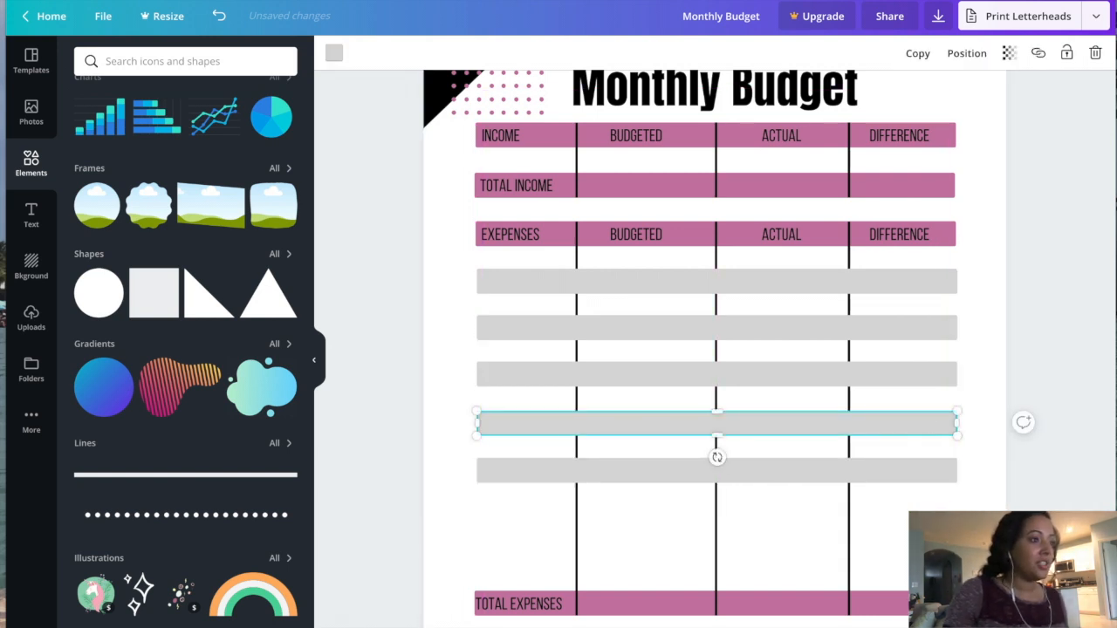
# Duplicate the fifth grey bar twice, spacing the copies one empty row apart down to just above the TOTAL EXPENSES row
pyautogui.click(921, 471)
pyautogui.click(917, 53)
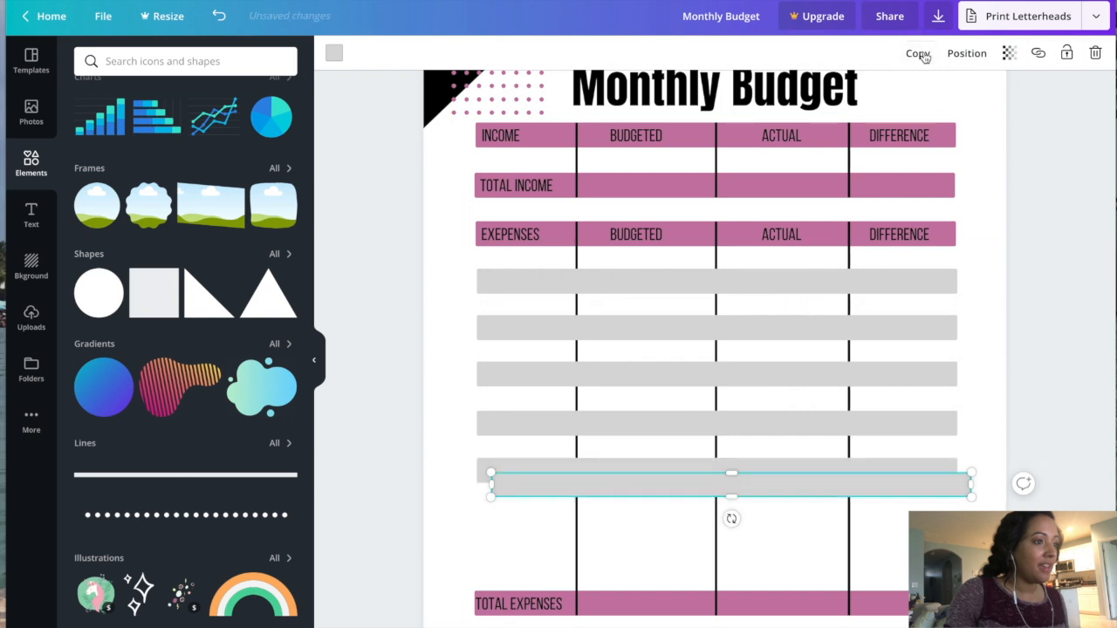
pyautogui.moveTo(928, 481); pyautogui.dragTo(913, 513)
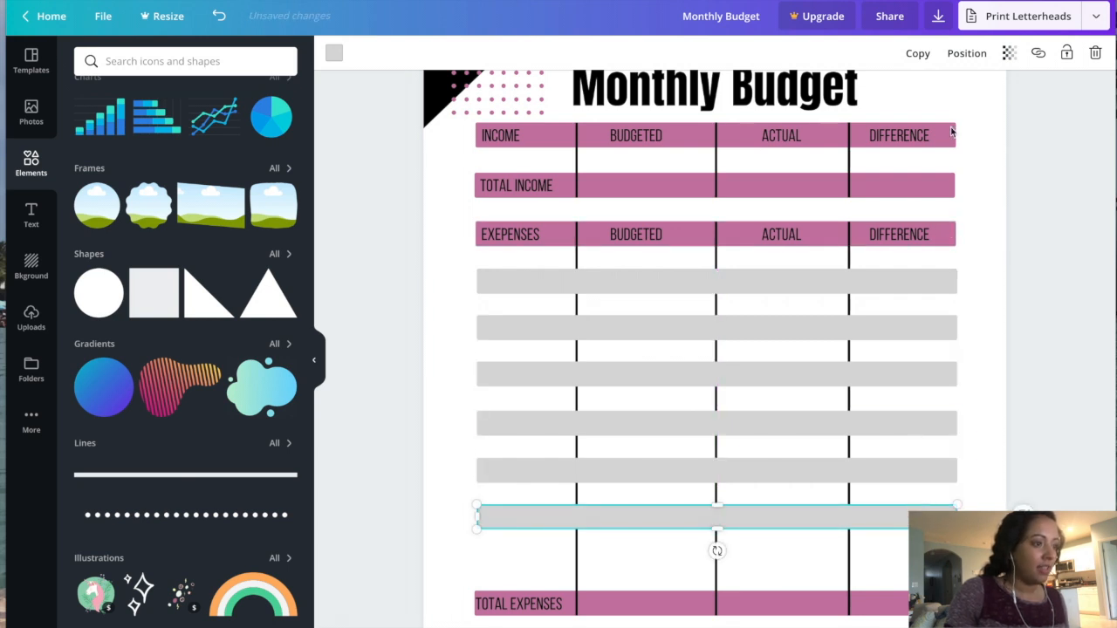
pyautogui.click(917, 53)
pyautogui.moveTo(928, 537); pyautogui.dragTo(912, 566)
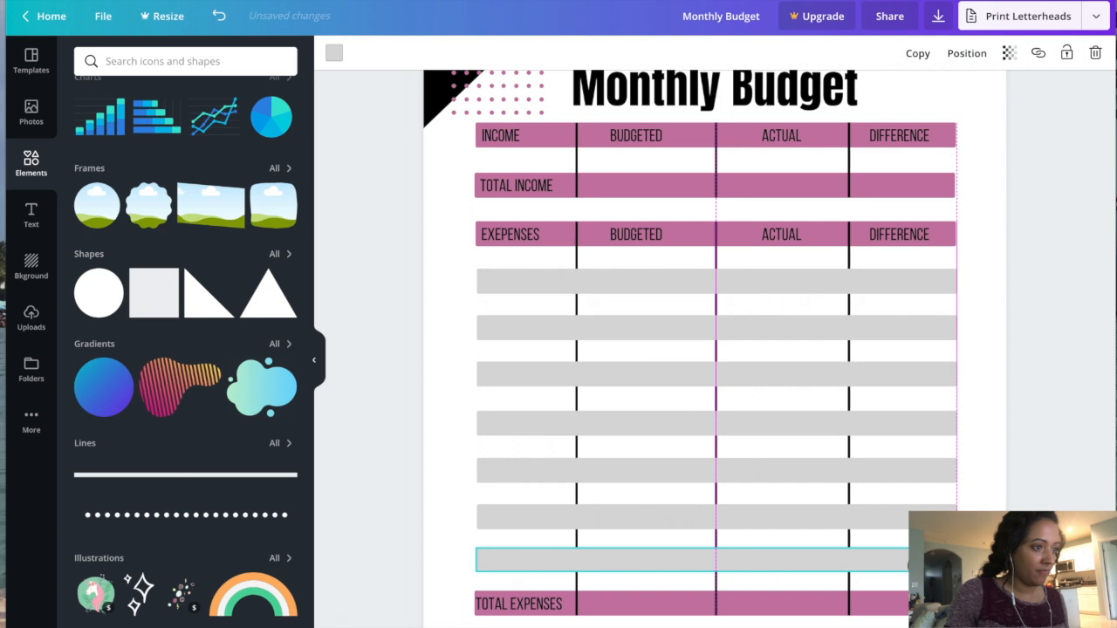
pyautogui.moveTo(912, 565); pyautogui.dragTo(914, 567)
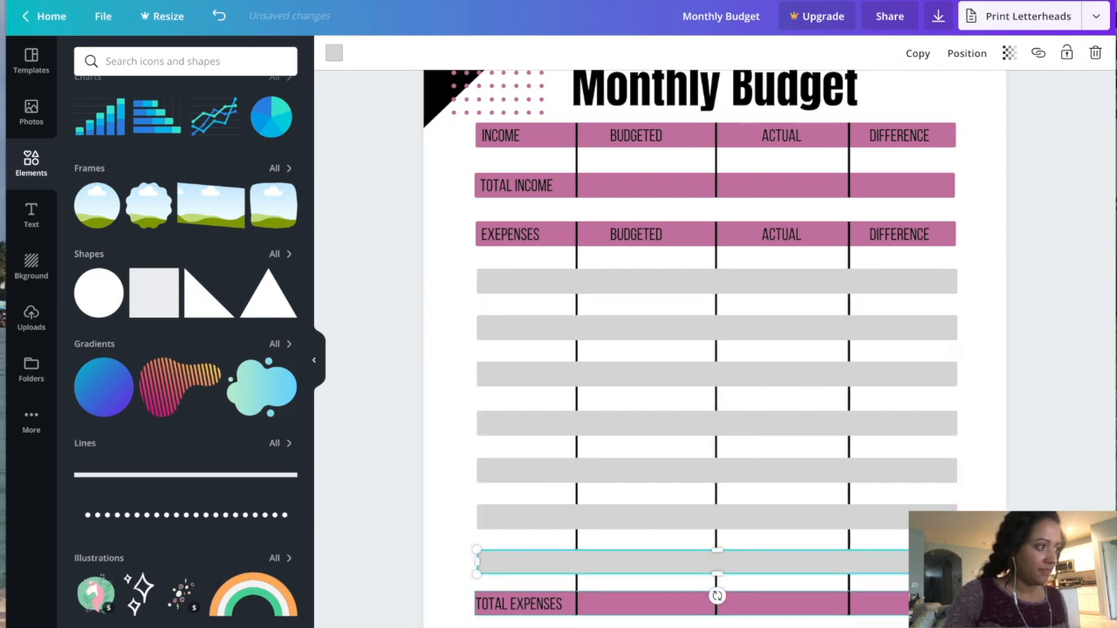
# Shift the TOTAL EXPENSES bar and its label slightly down to widen the gap below the last grey bar
pyautogui.click(922, 603)
pyautogui.press('Down')
pyautogui.press('Down')
pyautogui.press('Down')
pyautogui.press('Down')
pyautogui.press('Down')
pyautogui.press('Down')
pyautogui.press('Down')
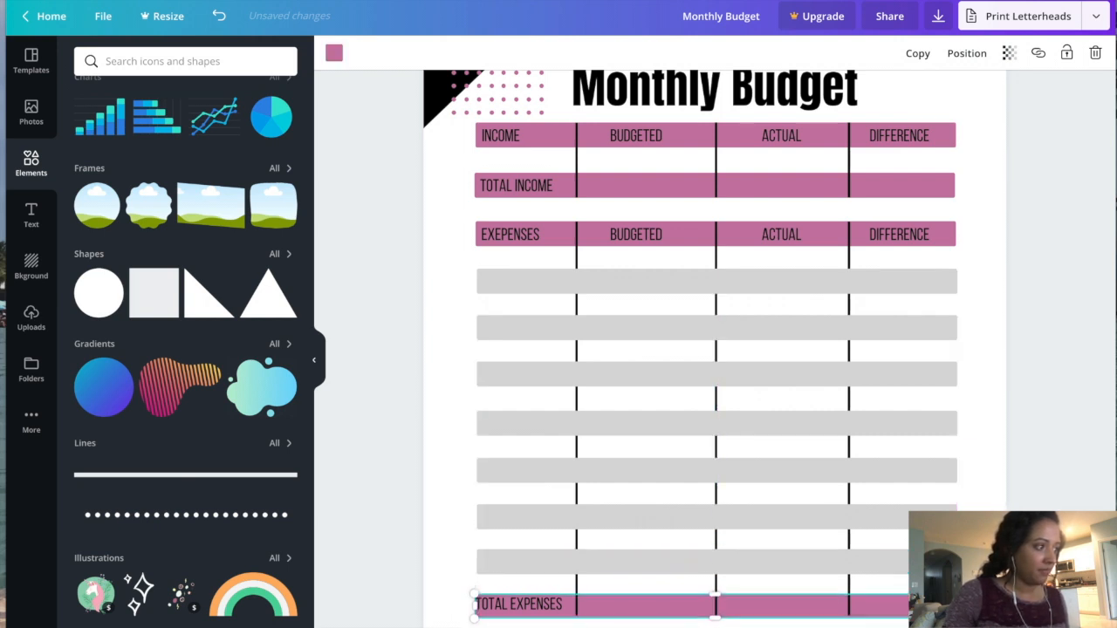
pyautogui.moveTo(537, 607); pyautogui.dragTo(537, 612)
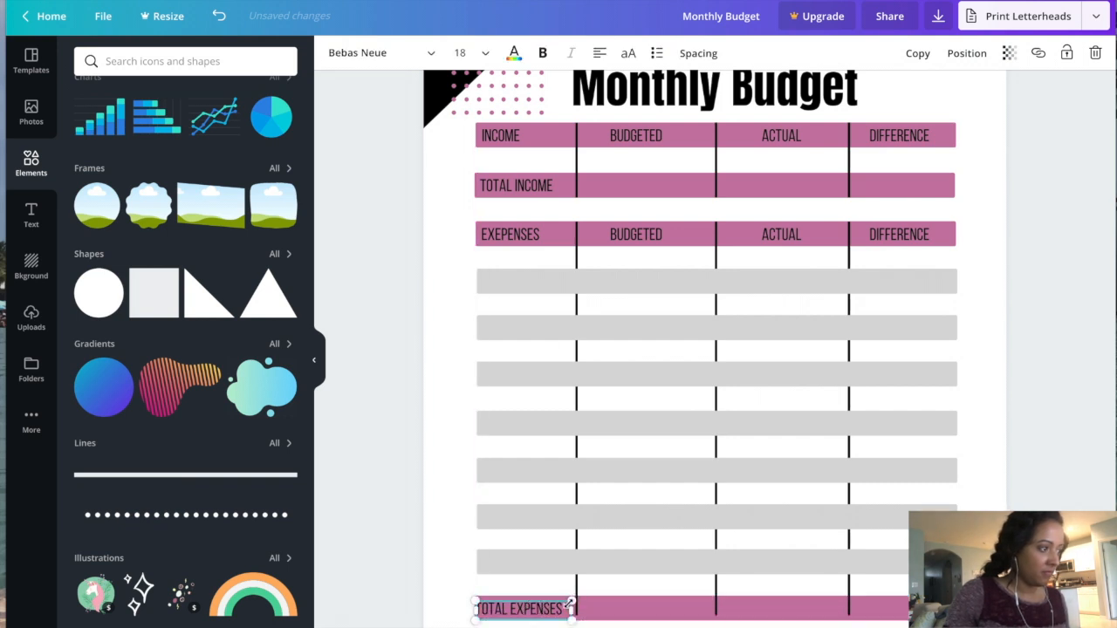
# Extend the expenses table's three column dividers down to the lower edge of the TOTAL EXPENSES bar
pyautogui.click(575, 595)
pyautogui.moveTo(576, 617); pyautogui.dragTo(576, 620)
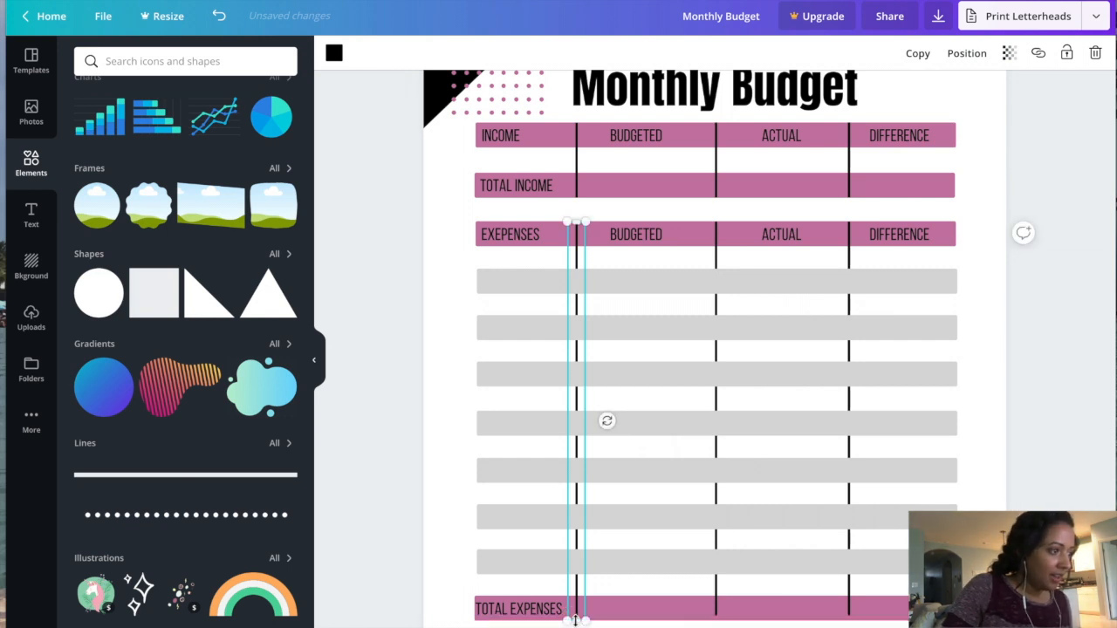
pyautogui.click(717, 580)
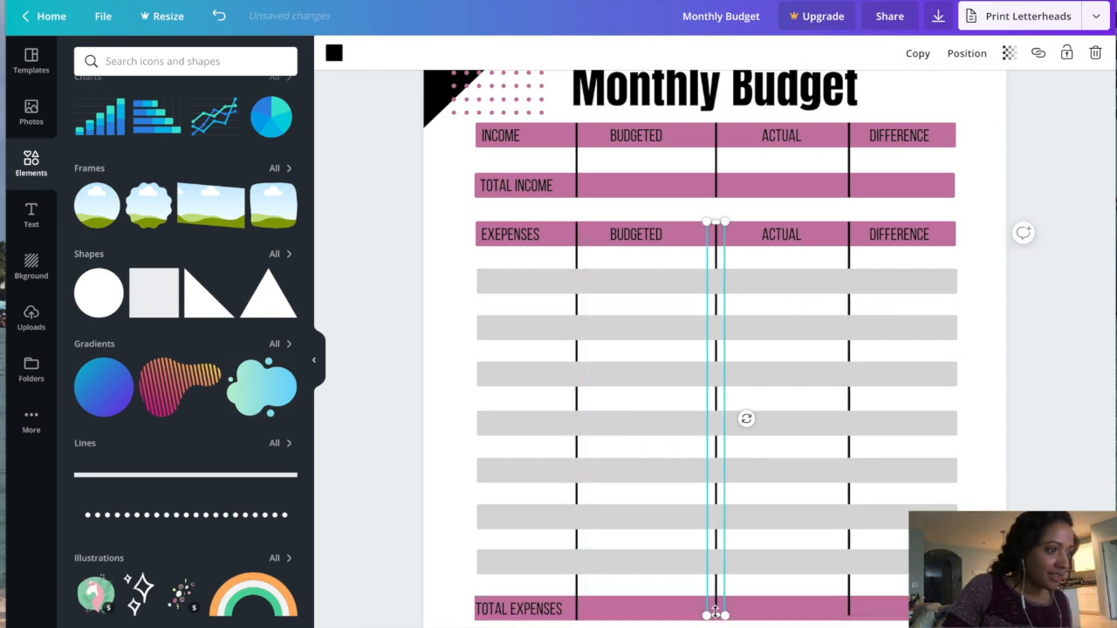
pyautogui.moveTo(716, 615); pyautogui.dragTo(716, 620)
pyautogui.click(852, 585)
pyautogui.moveTo(851, 615); pyautogui.dragTo(852, 620)
# Group all seven grey bars of the expenses table and send the group behind the column dividers
pyautogui.click(868, 566)
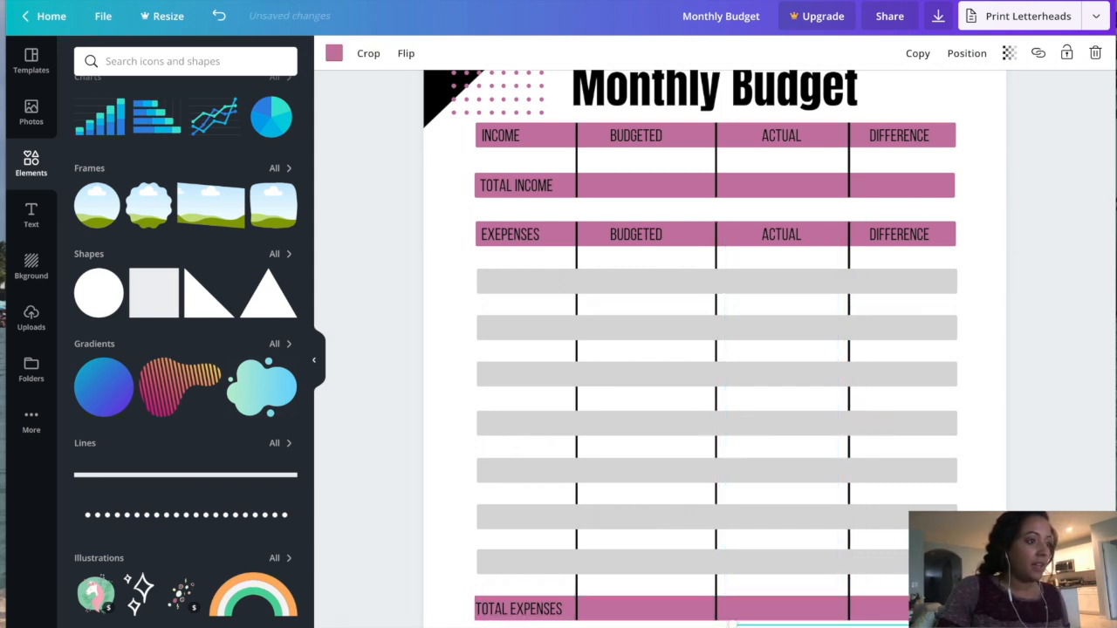
pyautogui.keyDown('shift'); pyautogui.click(868, 516); pyautogui.keyUp('shift')
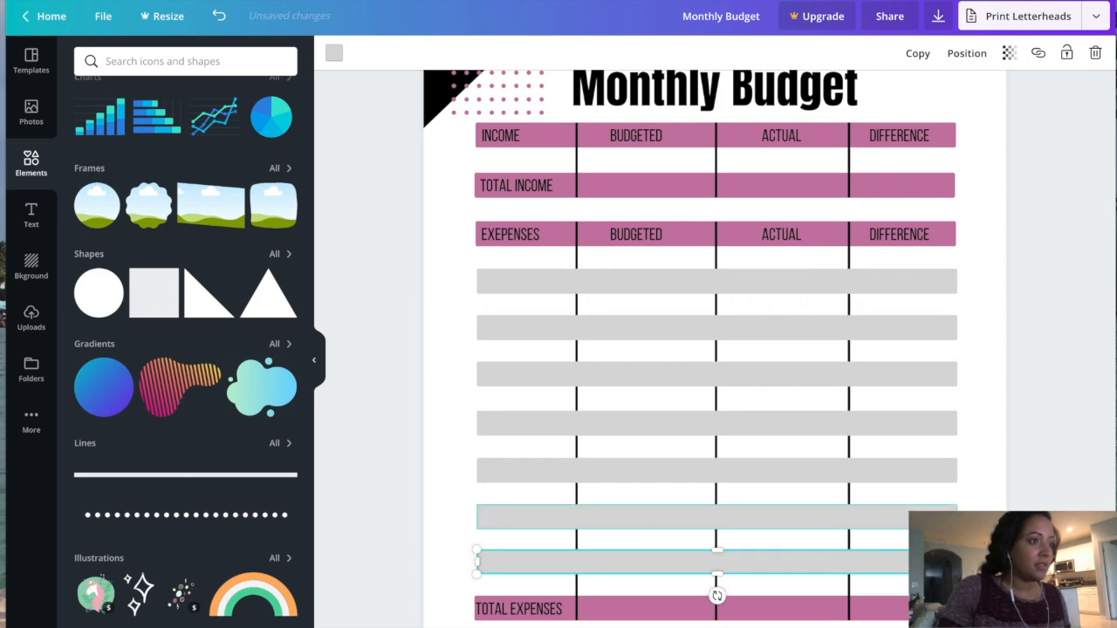
pyautogui.keyDown('shift'); pyautogui.click(913, 470); pyautogui.keyUp('shift')
pyautogui.keyDown('shift'); pyautogui.click(913, 425); pyautogui.keyUp('shift')
pyautogui.keyDown('shift'); pyautogui.click(909, 377); pyautogui.keyUp('shift')
pyautogui.keyDown('shift'); pyautogui.click(910, 327); pyautogui.keyUp('shift')
pyautogui.keyDown('shift'); pyautogui.click(910, 284); pyautogui.keyUp('shift')
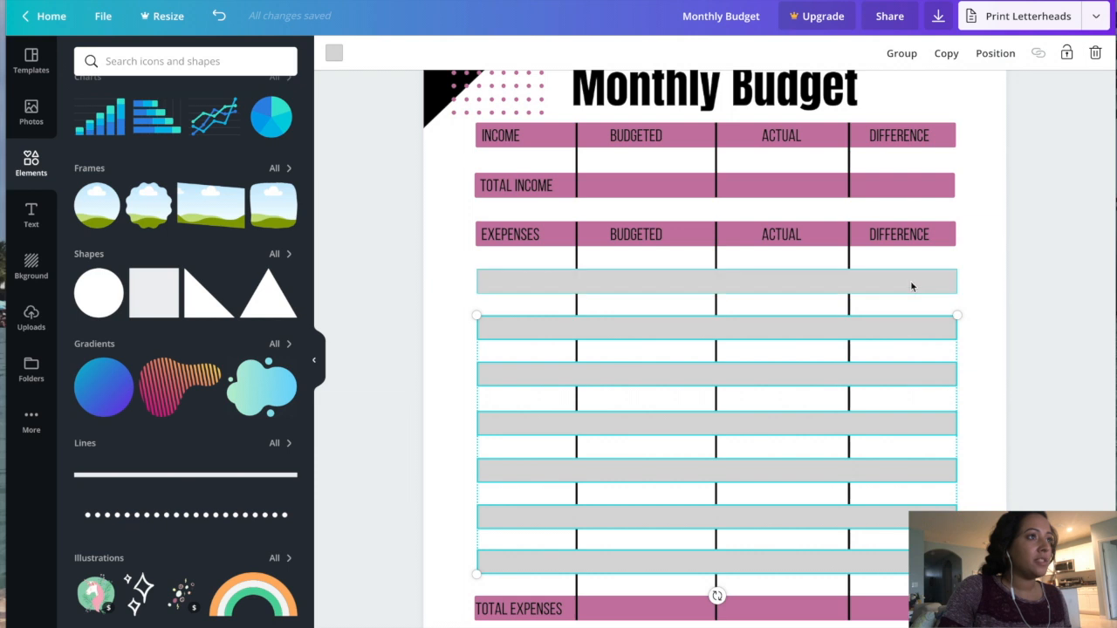
pyautogui.click(902, 54)
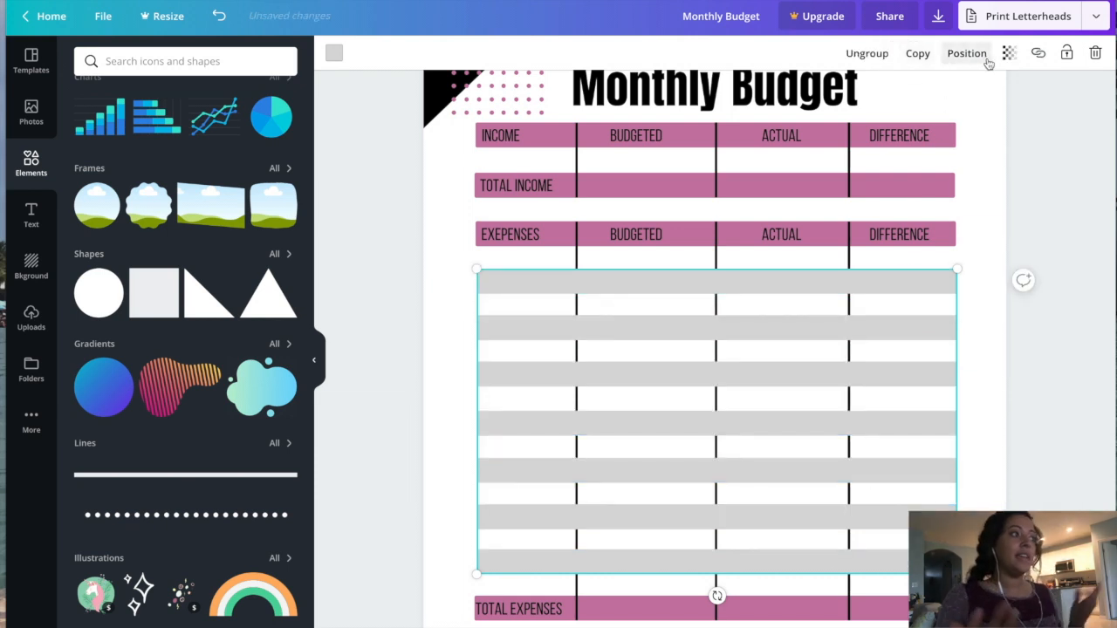
pyautogui.click(967, 53)
pyautogui.click(983, 341)
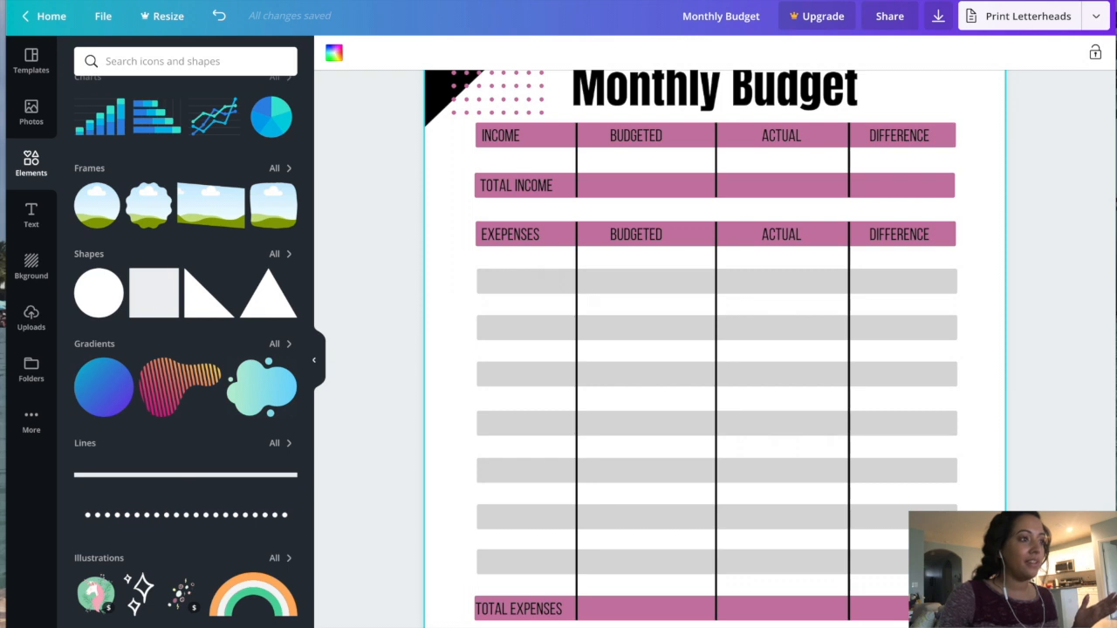
# Try to duplicate the whole income table and move the copy down, and undo the move and the duplication
pyautogui.click(963, 607)
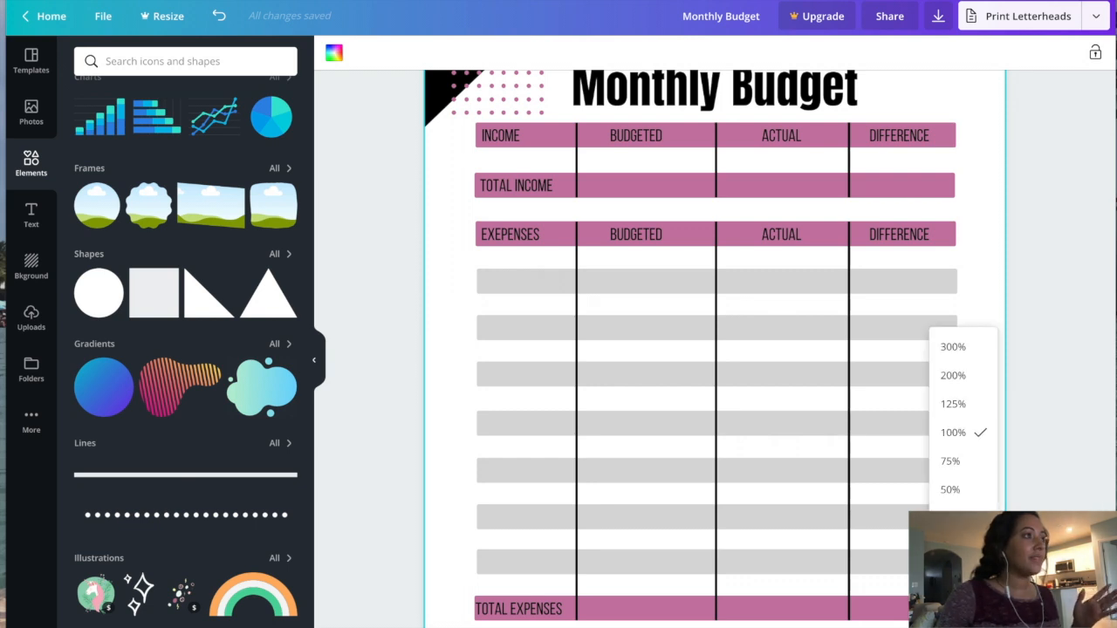
pyautogui.click(951, 461)
pyautogui.scroll(-1, 969, 508)
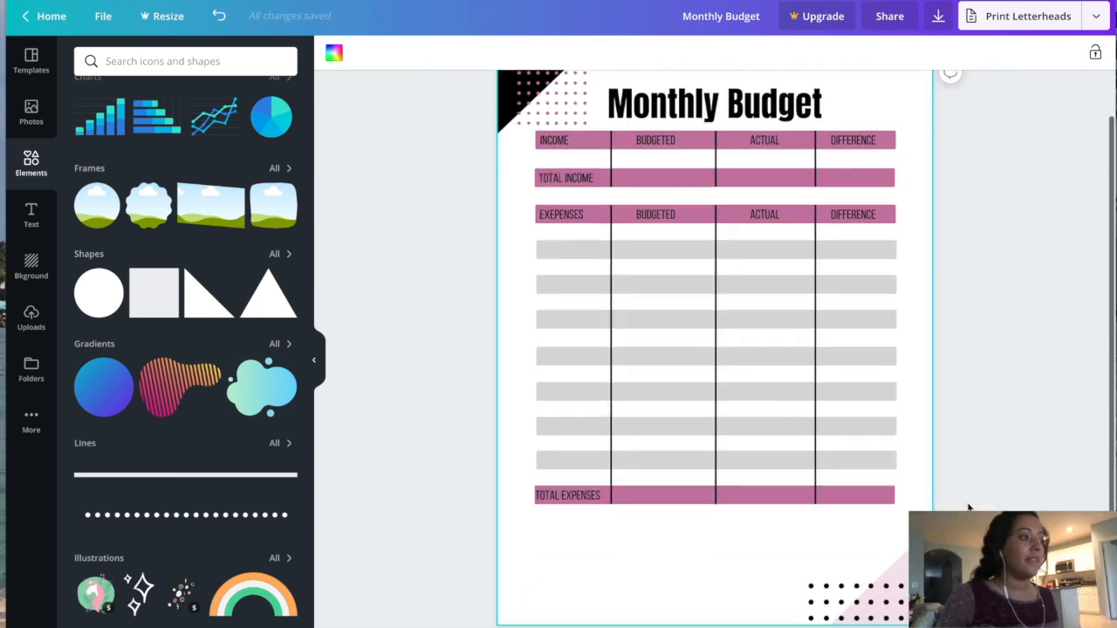
pyautogui.scroll(1, 968, 507)
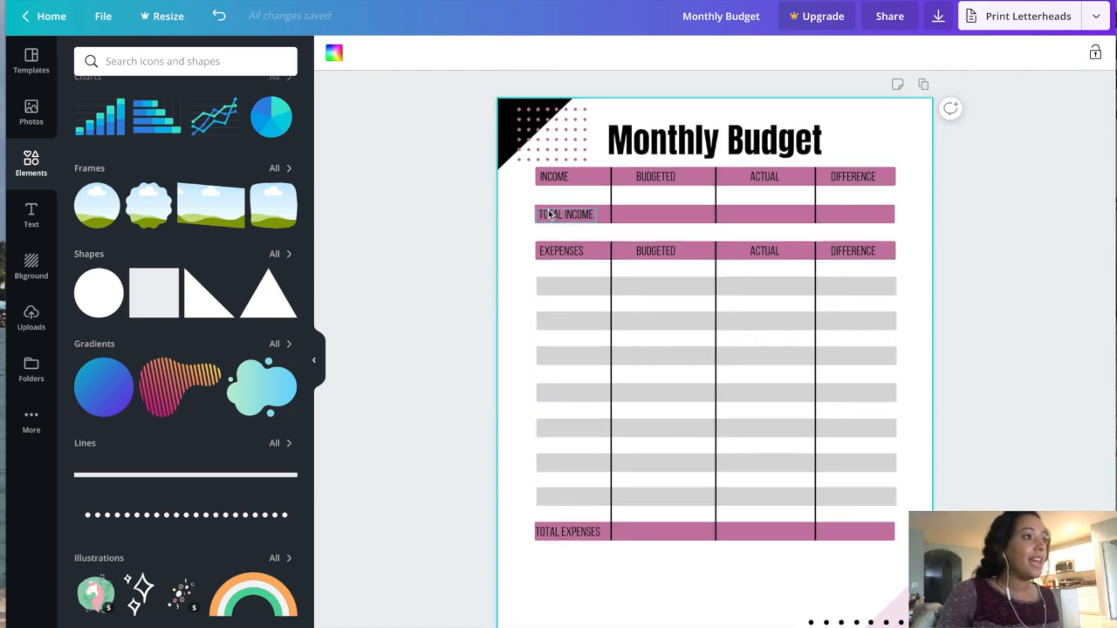
pyautogui.moveTo(536, 244); pyautogui.dragTo(545, 177)
pyautogui.click(913, 255)
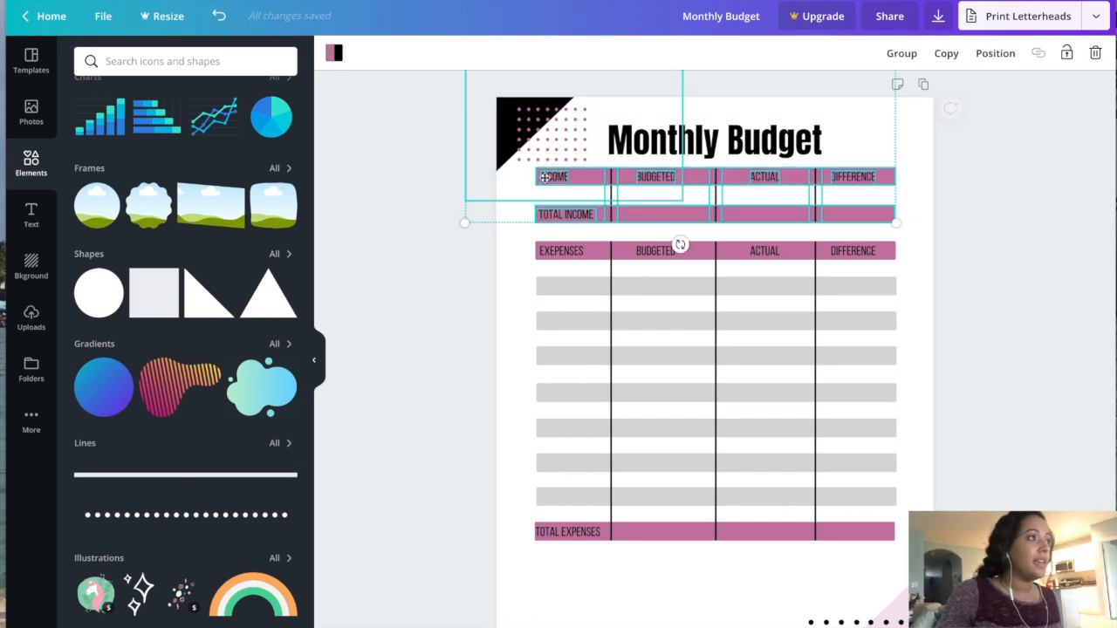
pyautogui.click(950, 53)
pyautogui.moveTo(766, 215); pyautogui.dragTo(765, 307)
pyautogui.click(219, 18)
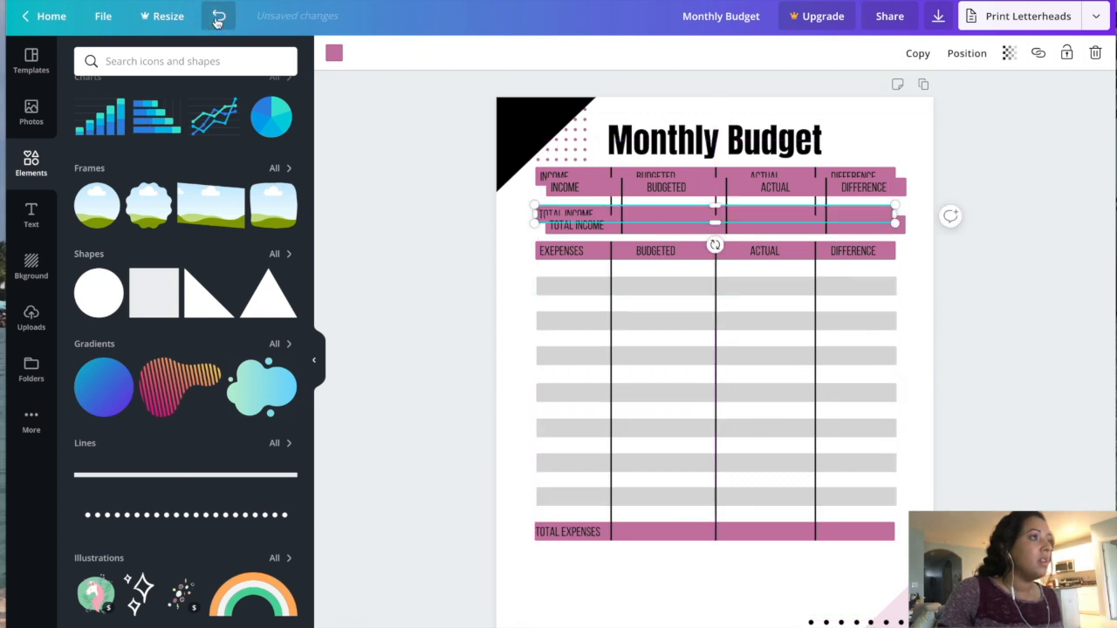
pyautogui.click(219, 18)
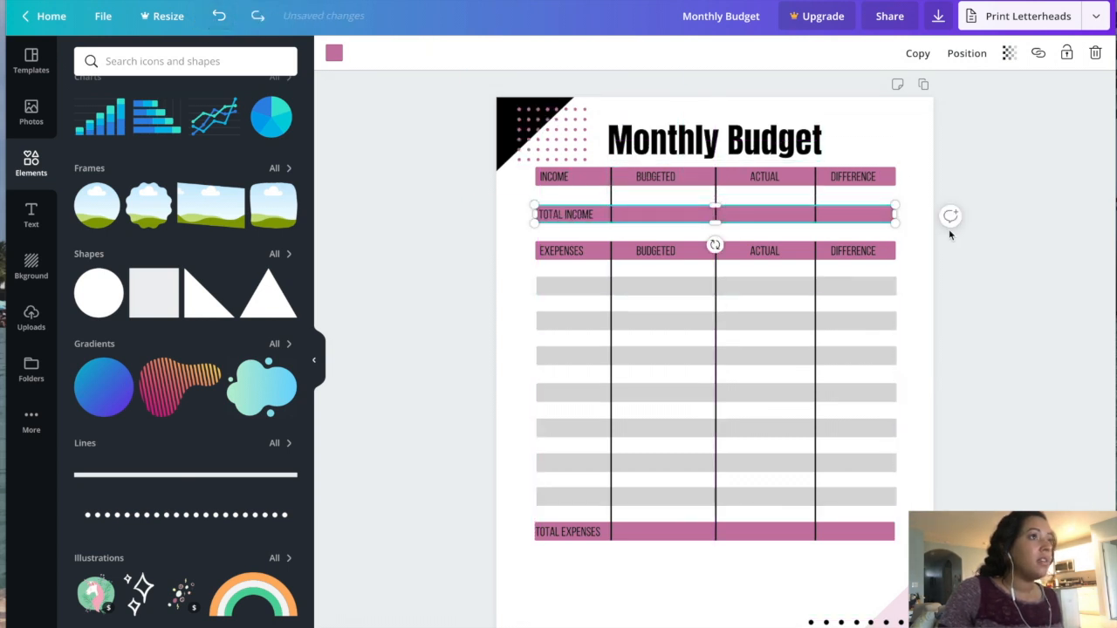
# Duplicate the whole income table and place the copy below the TOTAL EXPENSES row, aligned with the tables above
pyautogui.moveTo(907, 221); pyautogui.dragTo(519, 167)
pyautogui.click(947, 53)
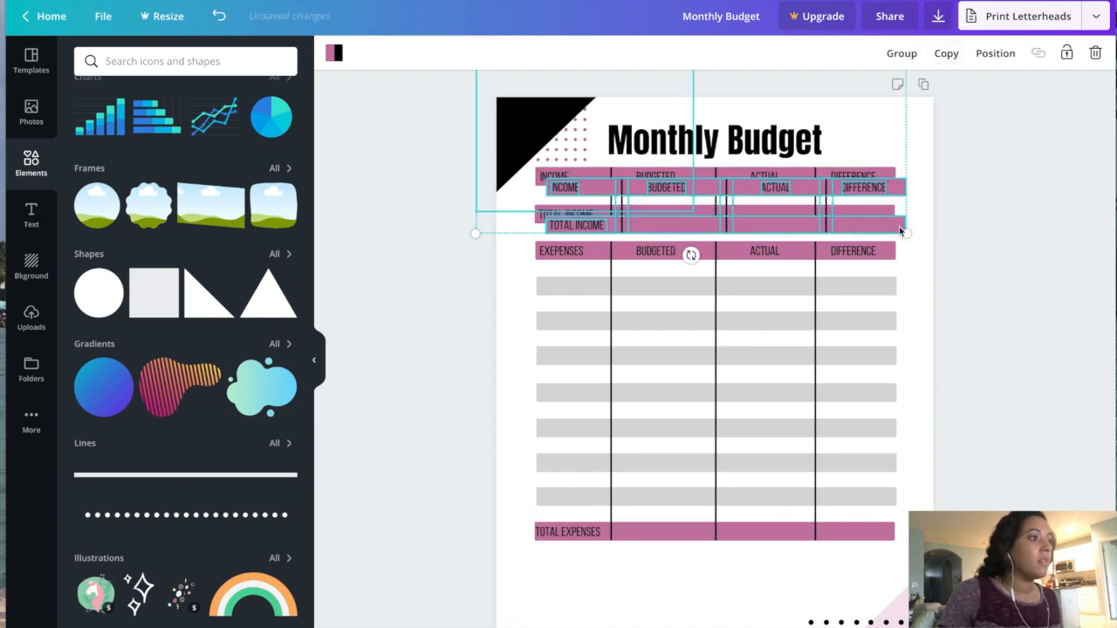
pyautogui.moveTo(620, 187); pyautogui.dragTo(610, 565)
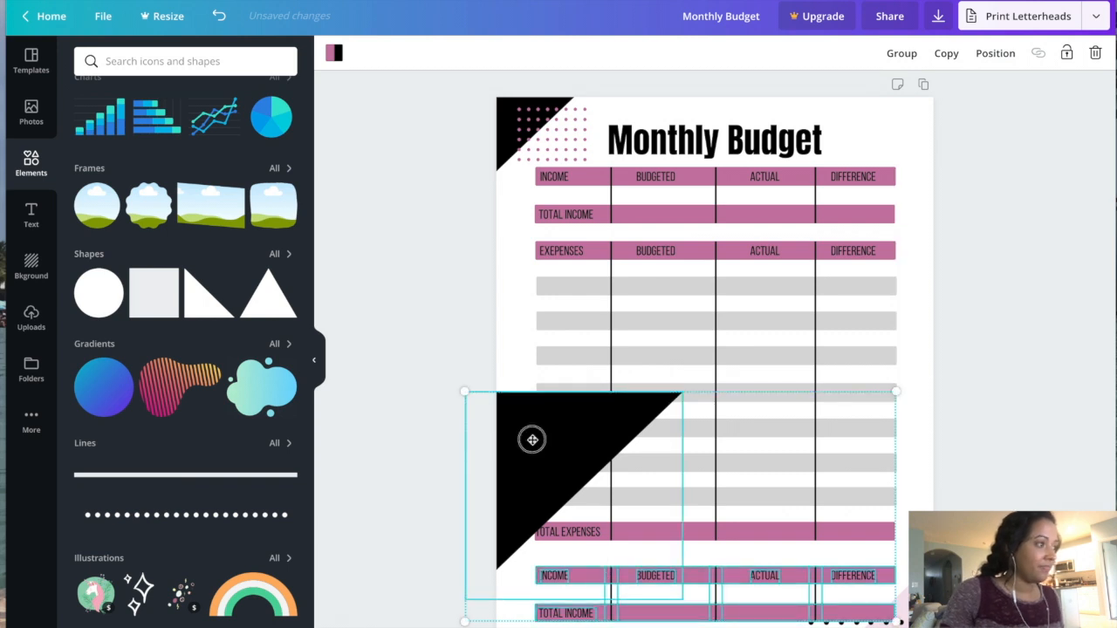
# Delete the duplicated black corner triangle that covers the lower part of the expenses table
pyautogui.click(908, 347)
pyautogui.click(596, 419)
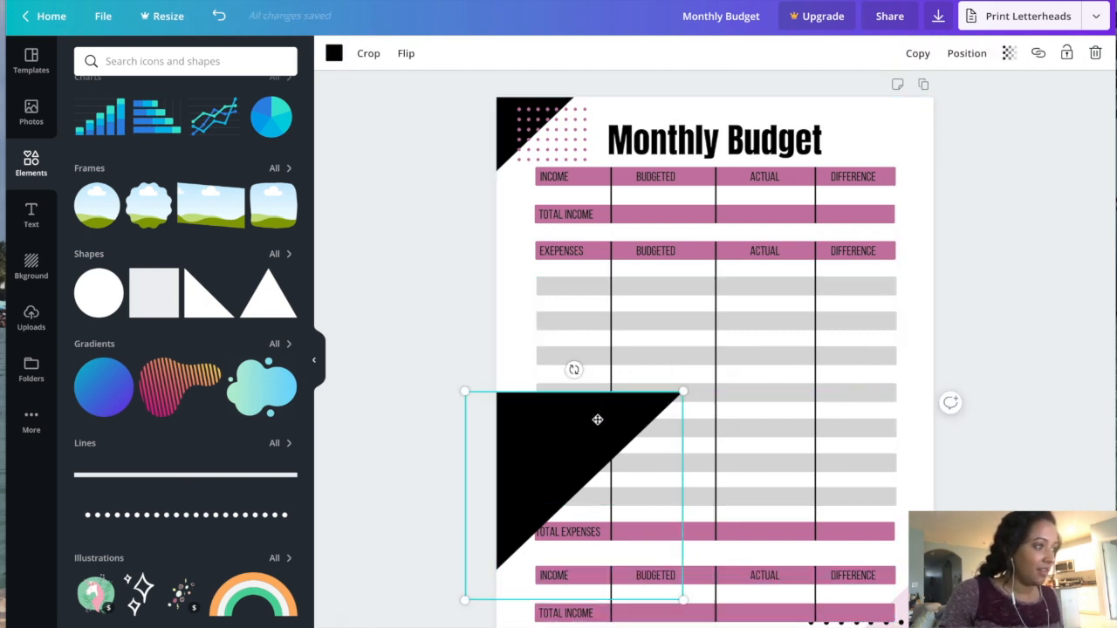
pyautogui.press('Delete')
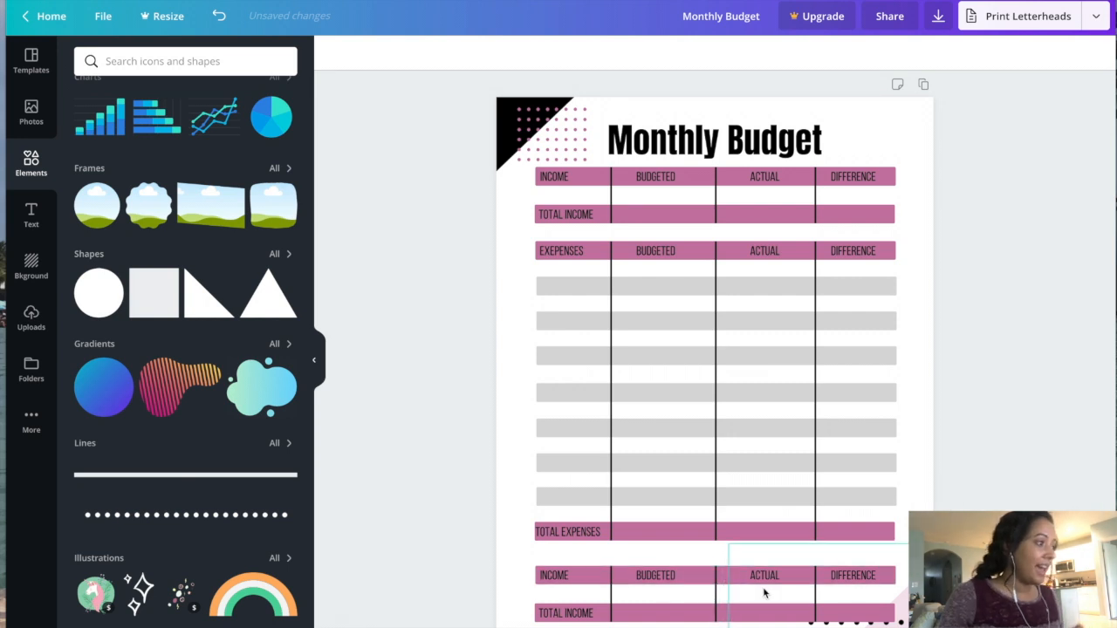
# Change the copied table's INCOME heading to SAVINGS and widen its text box so the word fits on one line
pyautogui.doubleClick(552, 576)
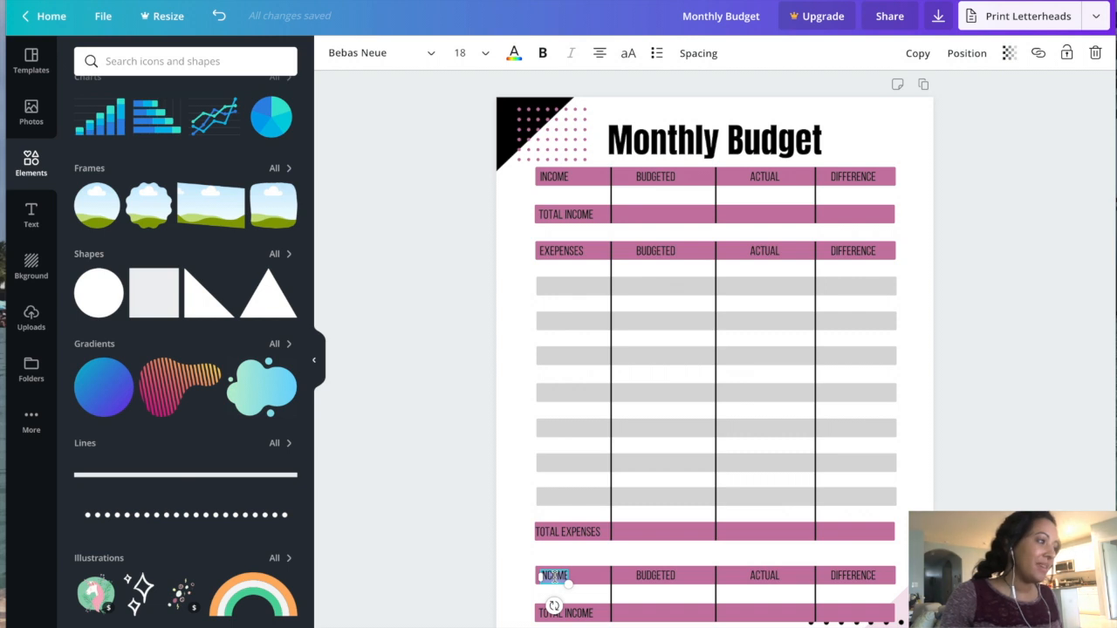
pyautogui.write('SAVINGS')
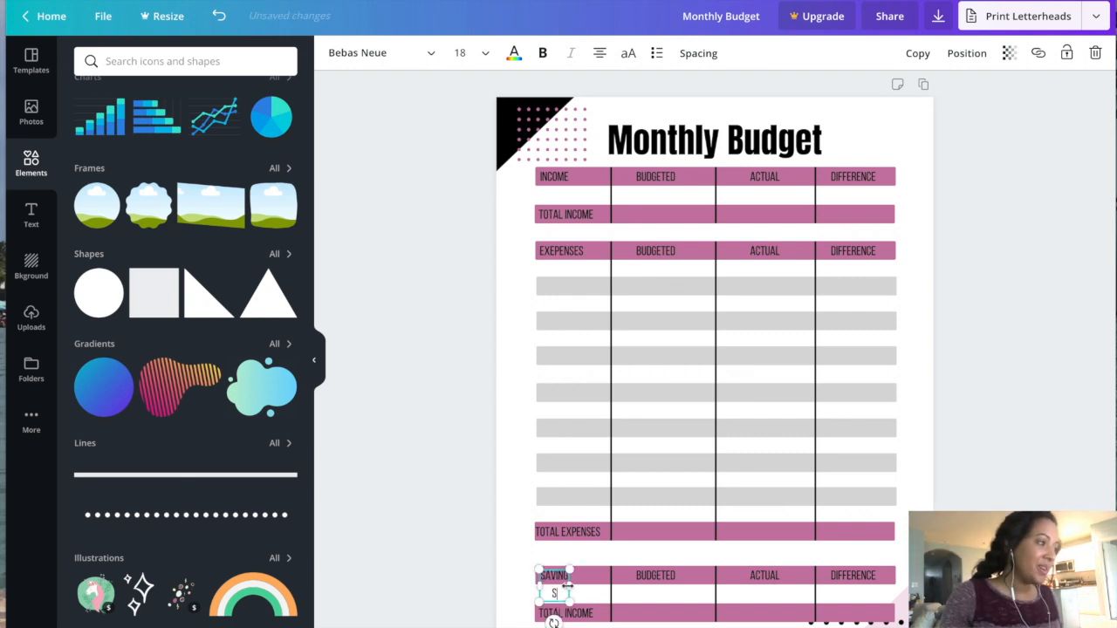
pyautogui.moveTo(572, 586); pyautogui.dragTo(587, 592)
# Change the copied table's TOTAL INCOME label to TOTAL SAVIGS
pyautogui.click(587, 615)
pyautogui.click(586, 614)
pyautogui.write('TOTAL SAVIGS')
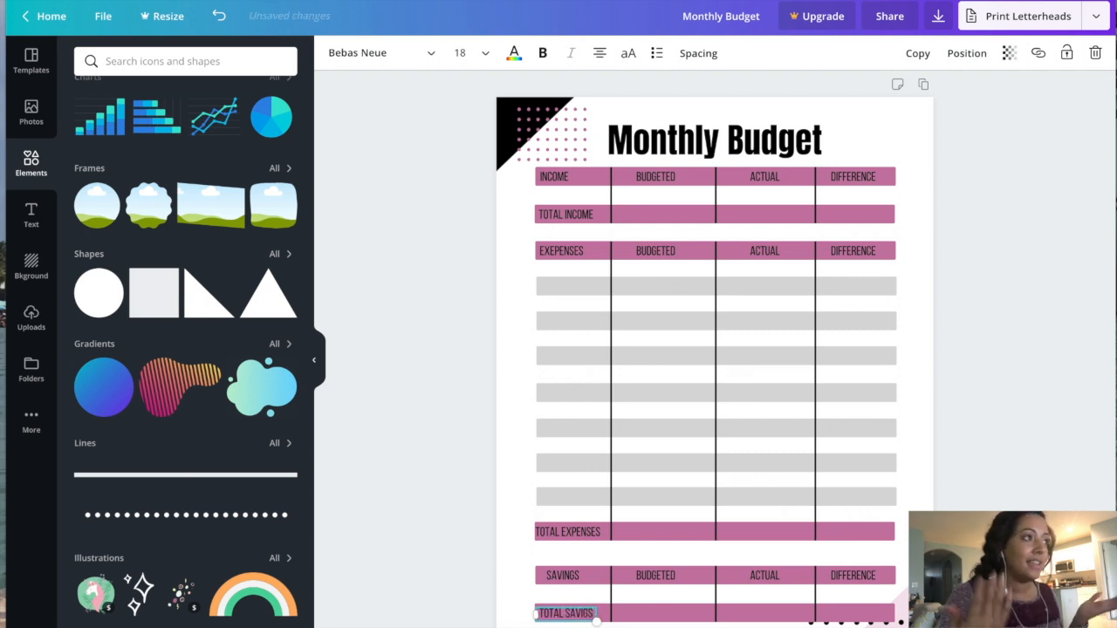
pyautogui.click(916, 503)
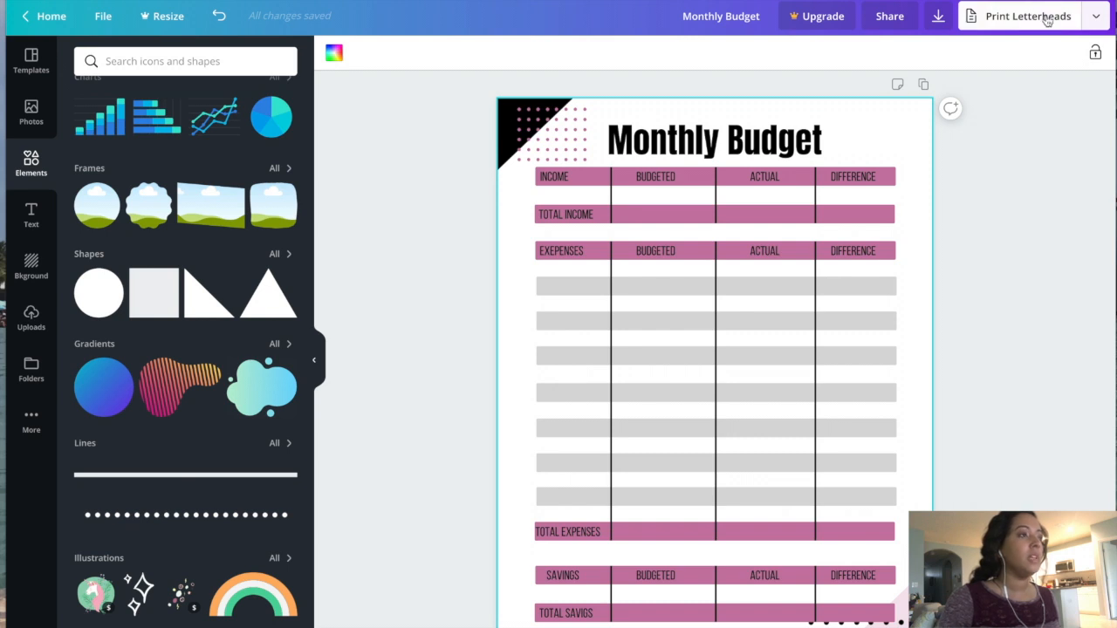
# Download the finished page as PDF Print and save it to the Desktop under the name Monthly Budget
pyautogui.scroll(-2, 1018, 372)
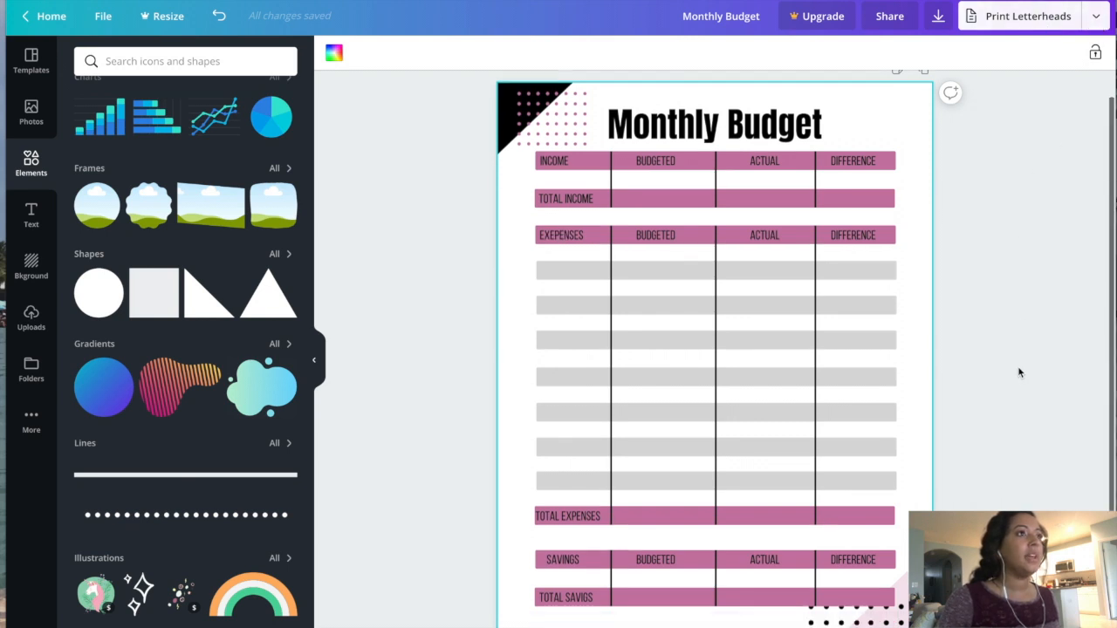
pyautogui.scroll(2, 1019, 373)
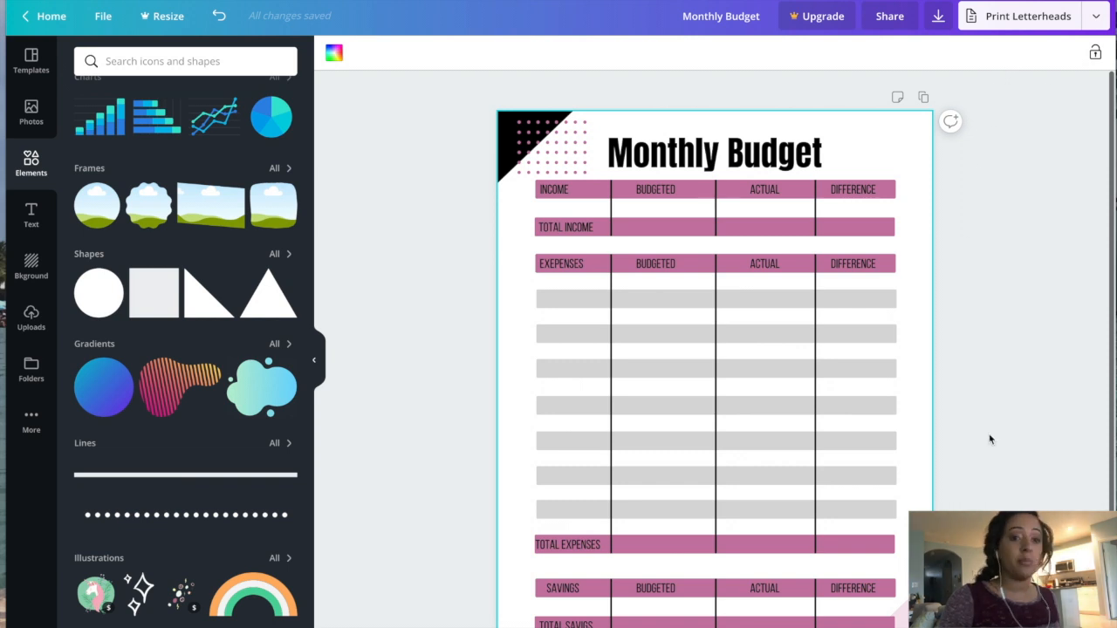
pyautogui.scroll(-2, 953, 449)
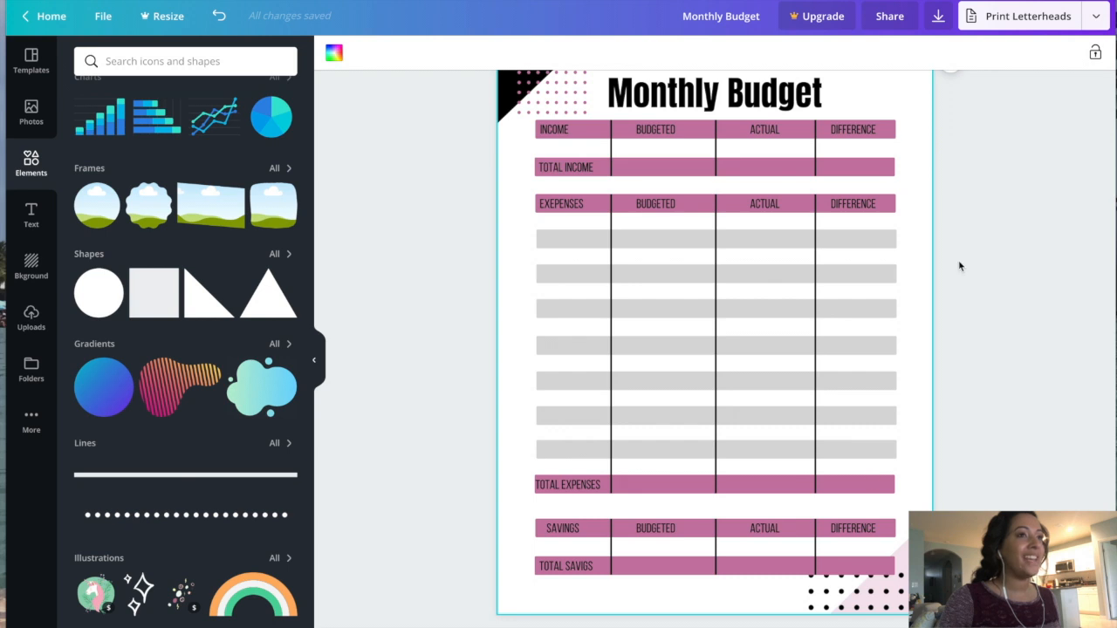
pyautogui.click(940, 18)
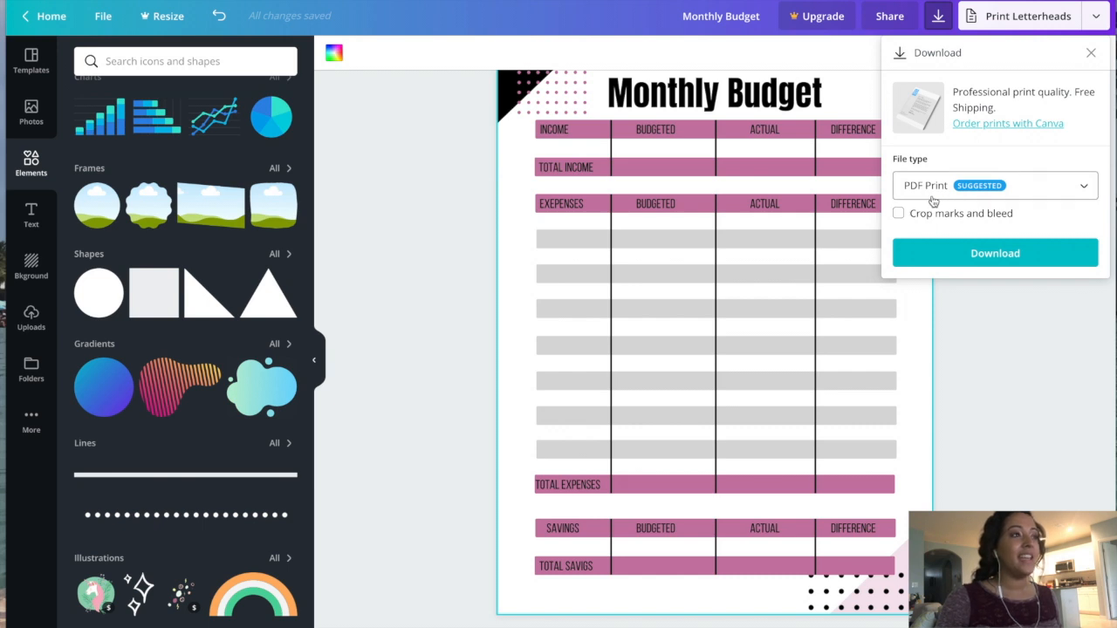
pyautogui.click(960, 260)
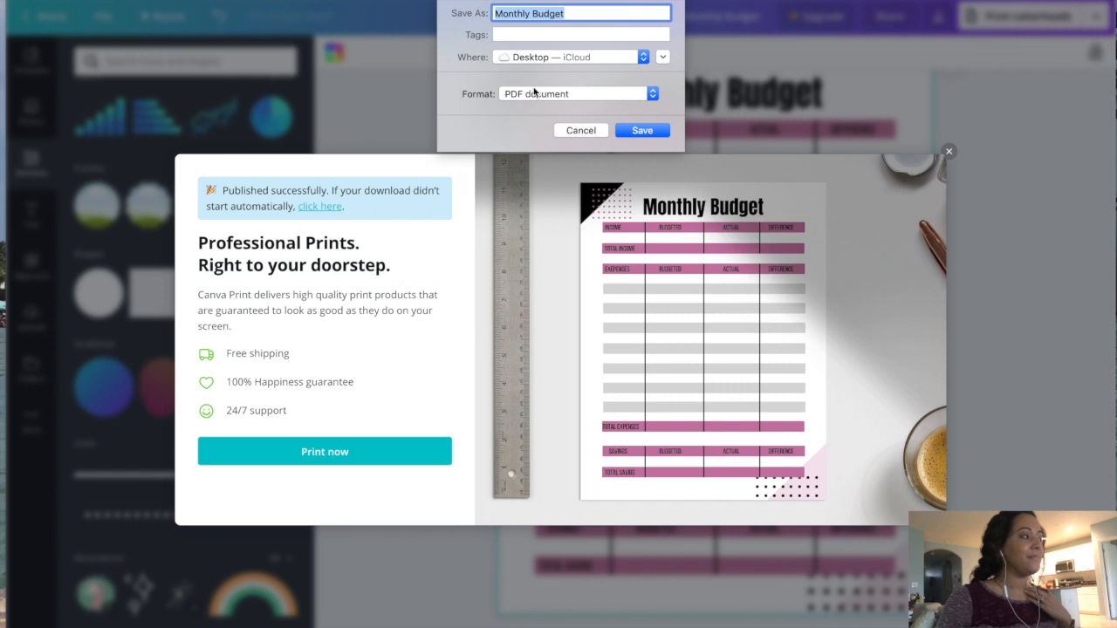
pyautogui.click(652, 130)
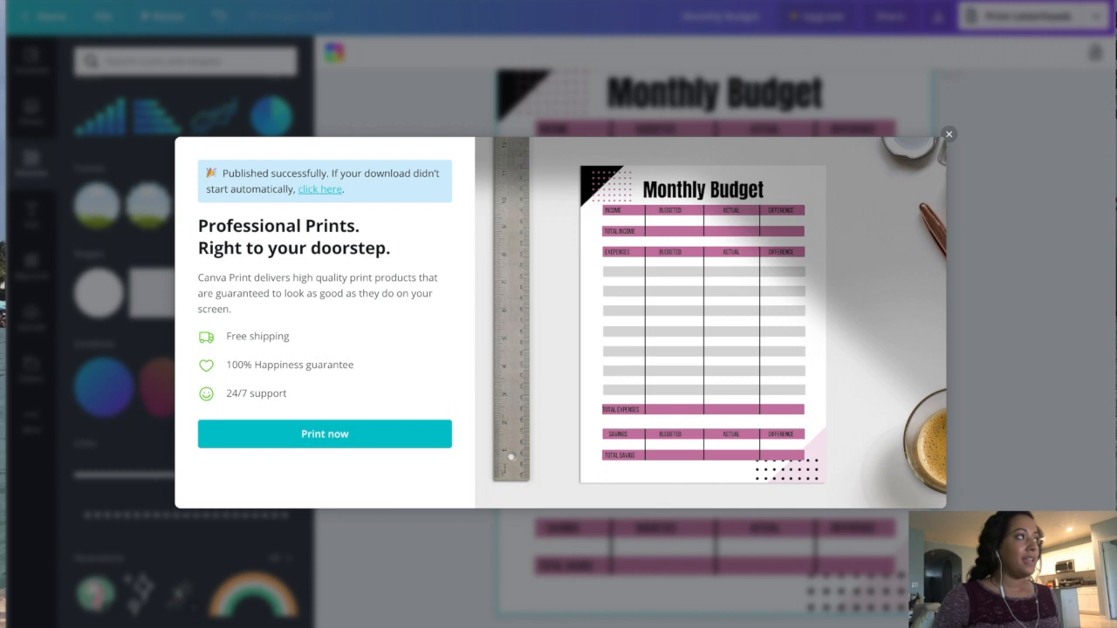
# Open the downloaded Monthly Budget PDF and check the page from the title down to the savings table
pyautogui.click(96, 626)
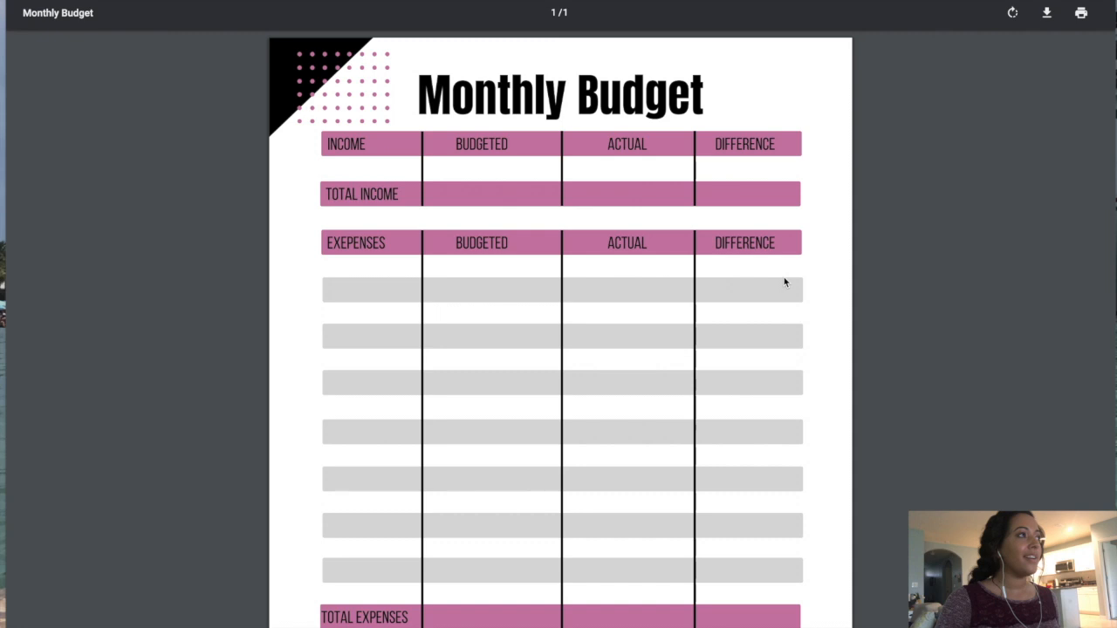
pyautogui.scroll(-3, 785, 282)
pyautogui.scroll(3, 784, 282)
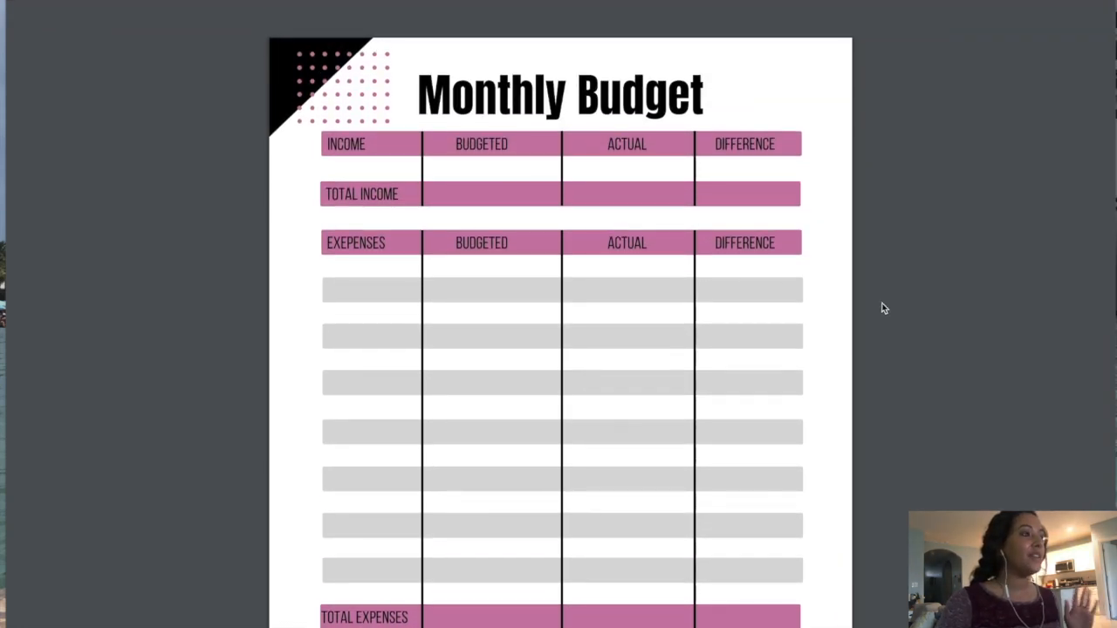
pyautogui.scroll(-3, 883, 308)
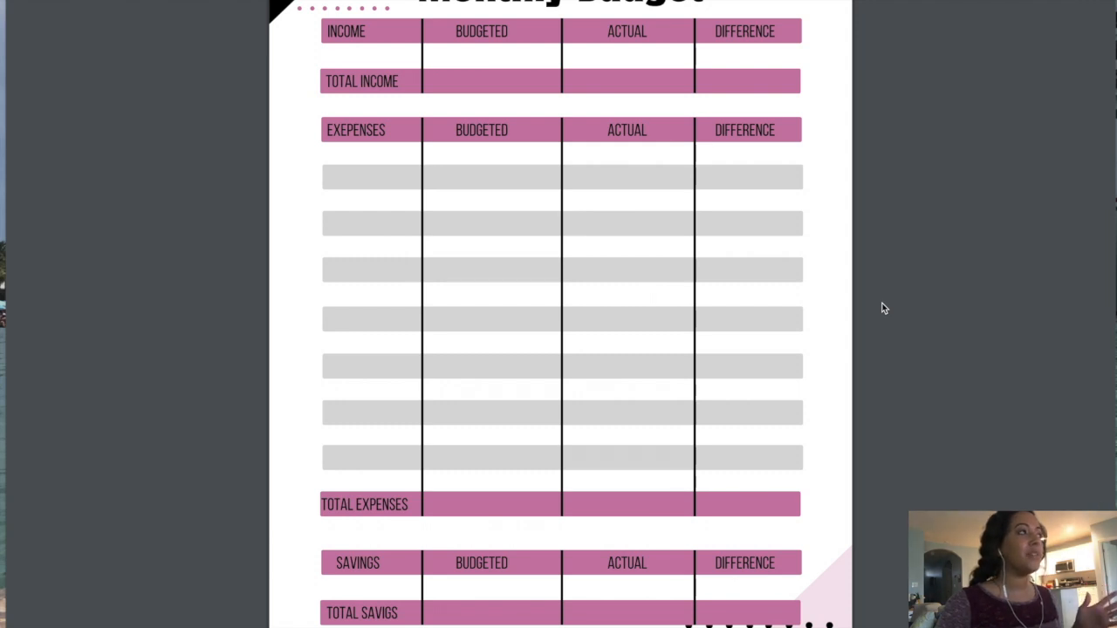
pyautogui.scroll(2, 882, 307)
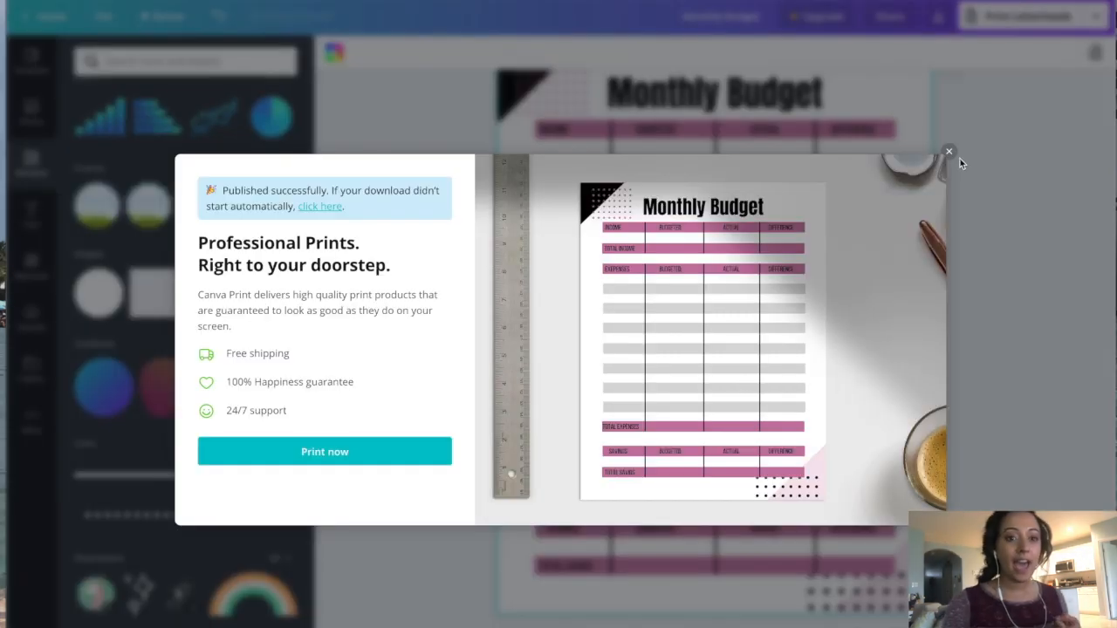
# Close the print offer, leave the editor for the home page and look through the saved designs
pyautogui.click(950, 153)
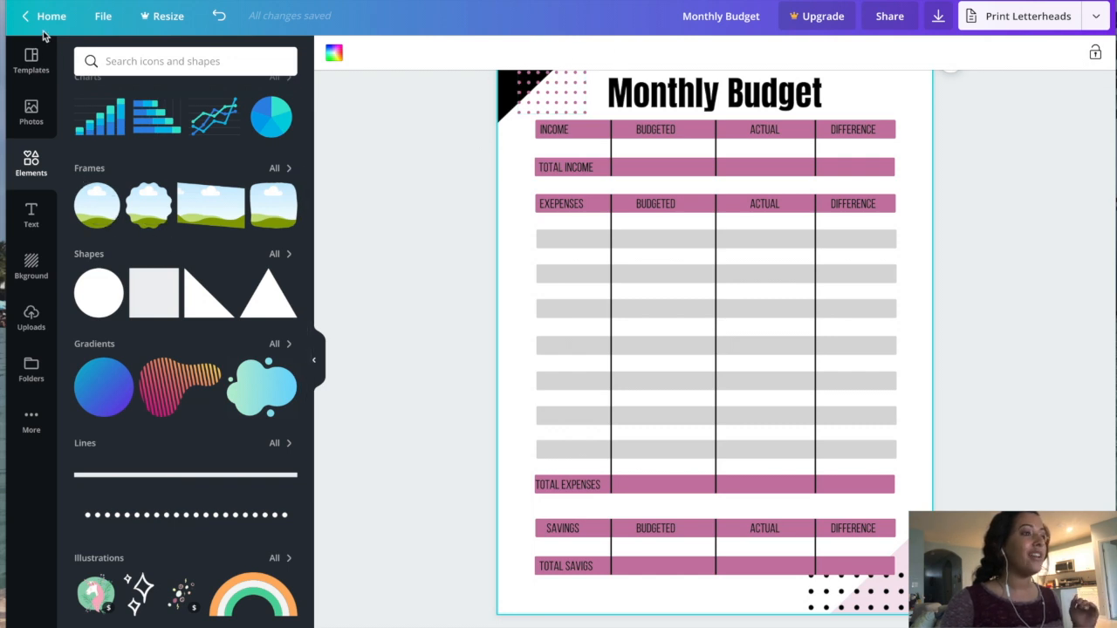
pyautogui.click(69, 16)
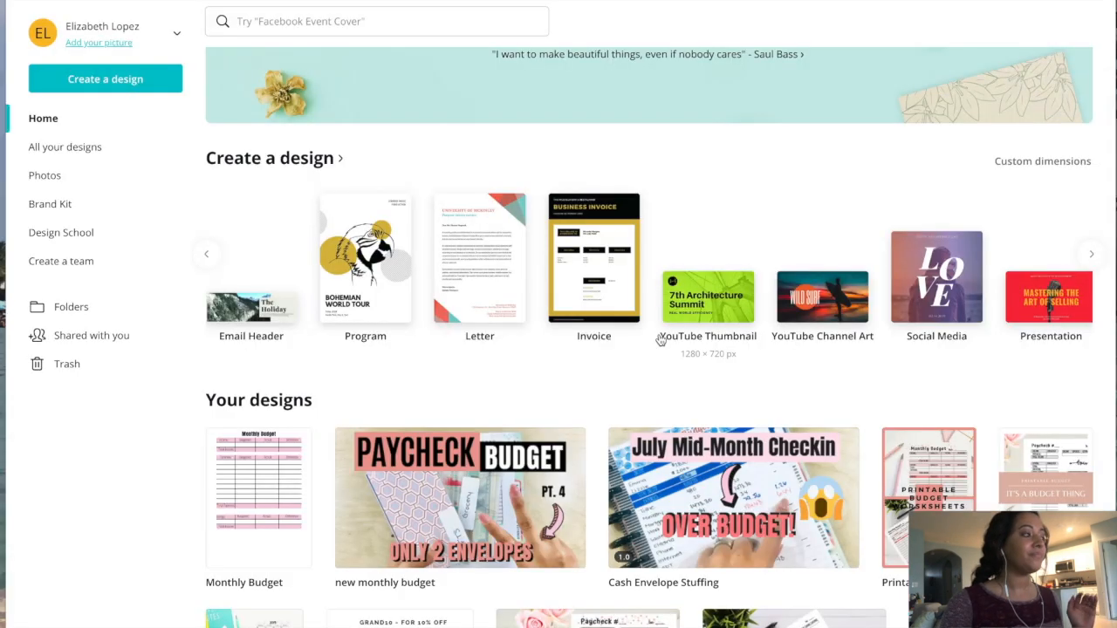
pyautogui.scroll(-10, 860, 532)
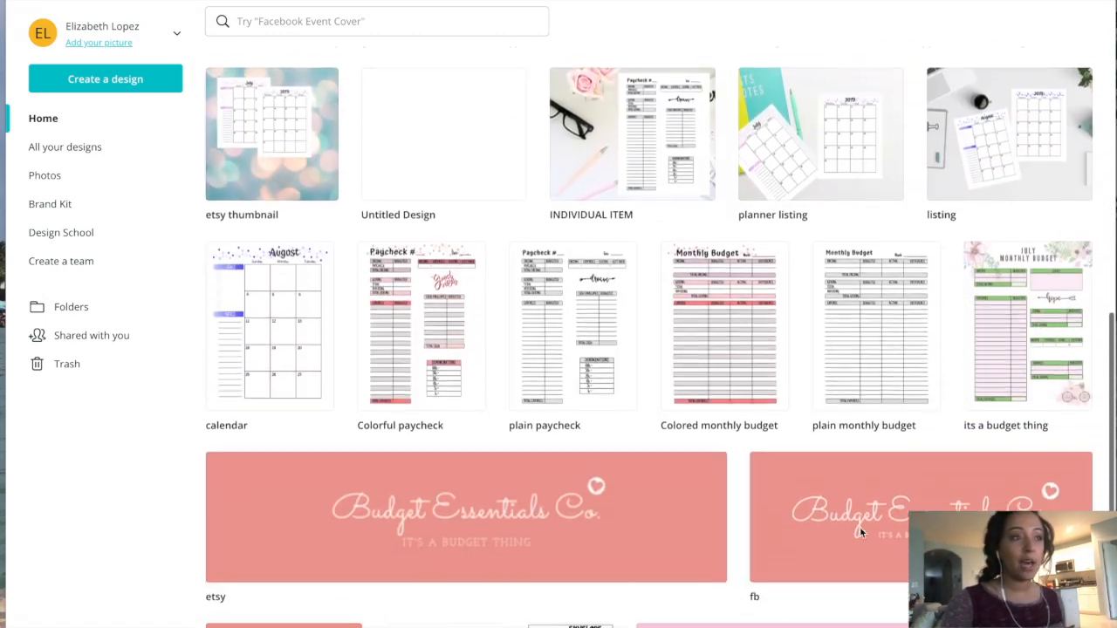
pyautogui.scroll(5, 860, 532)
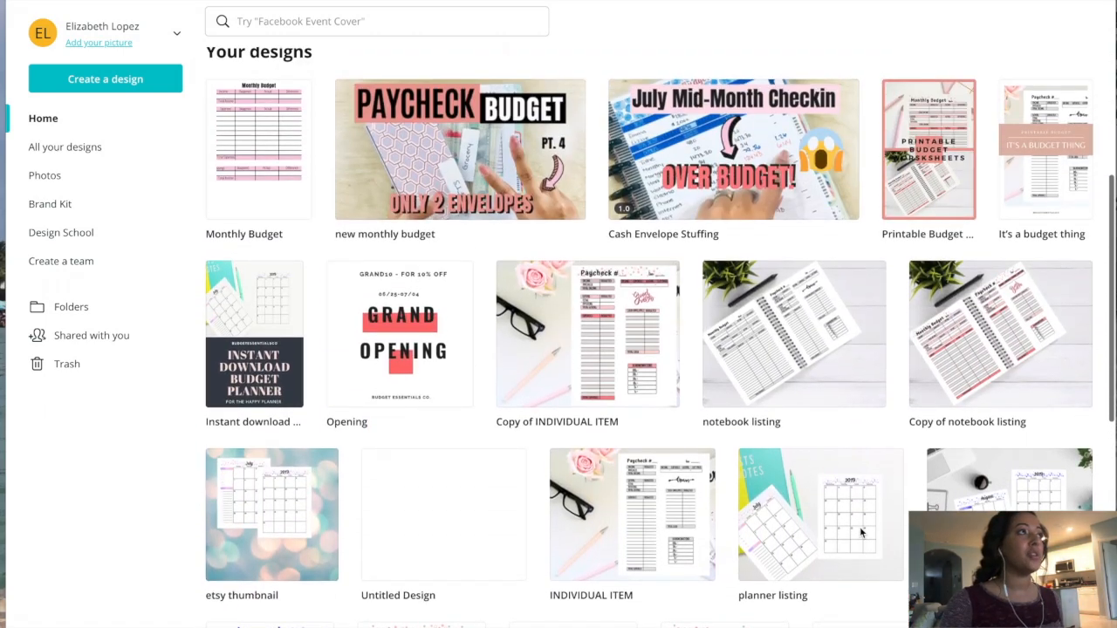
pyautogui.scroll(2, 860, 533)
pyautogui.scroll(-2, 756, 282)
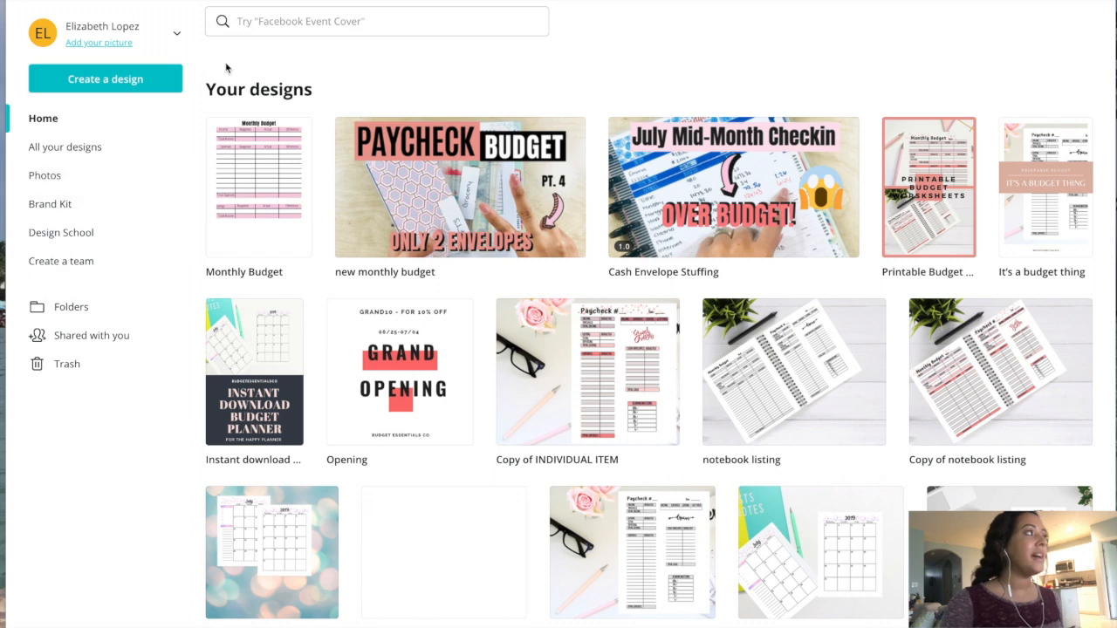
# View the full list of all designs and return to the home page's design overview
pyautogui.click(118, 145)
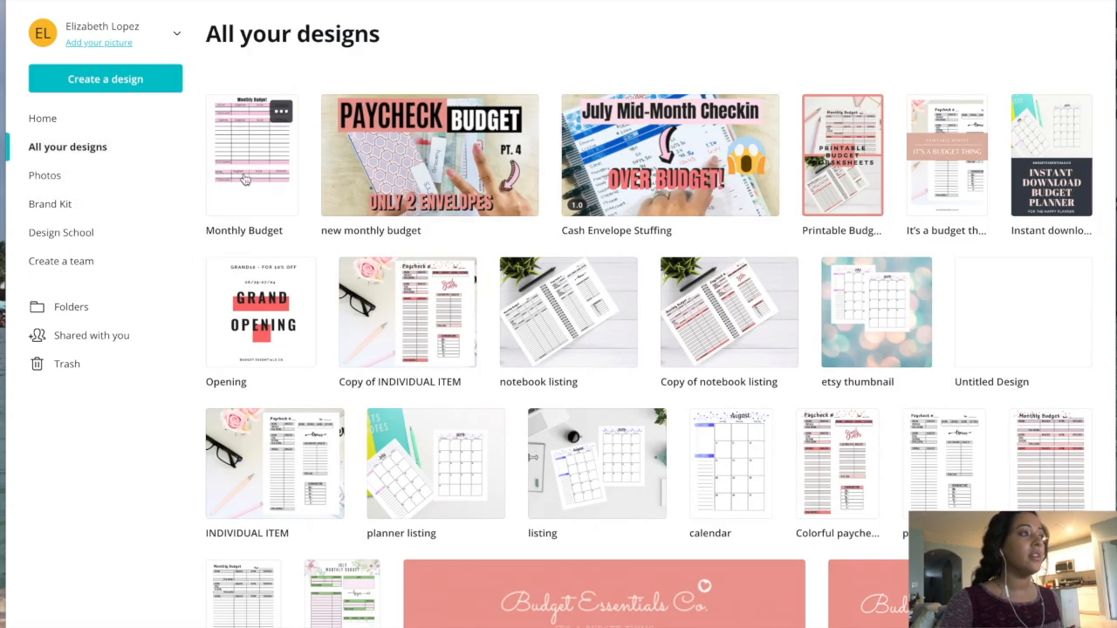
pyautogui.click(127, 122)
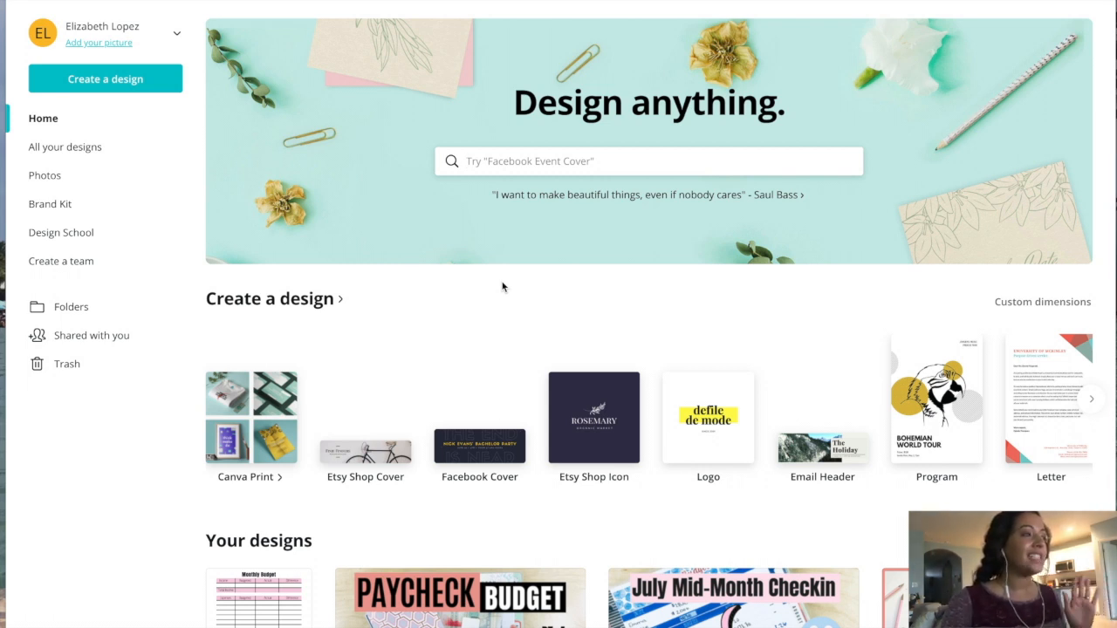
pyautogui.scroll(-2, 502, 286)
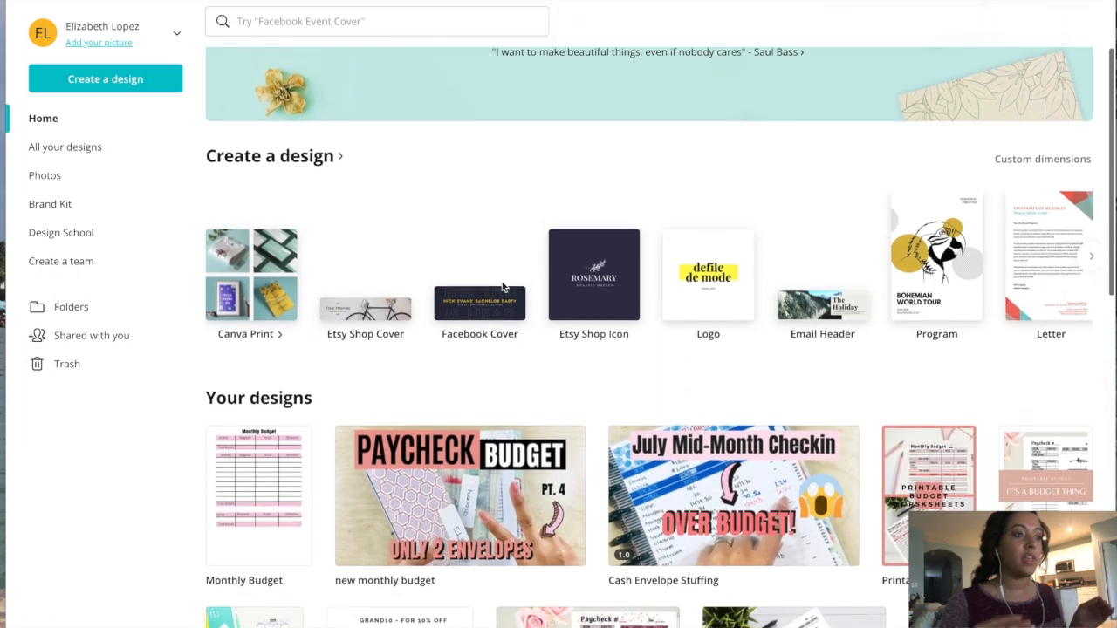